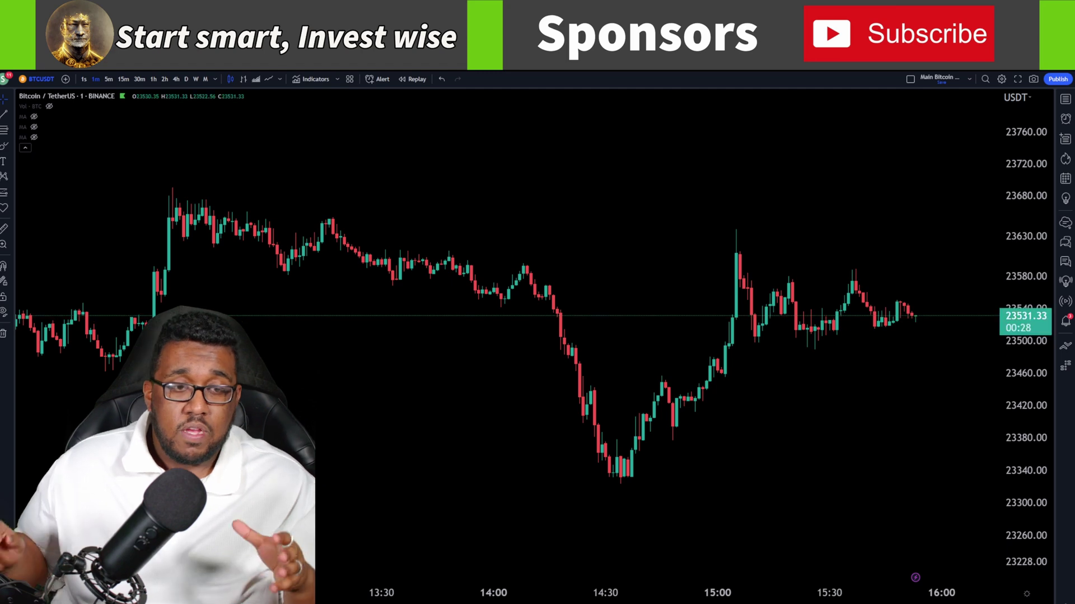
Raise the browser's page zoom by four levels to enlarge the chart interface
scroll(879, 364, "up", 2)
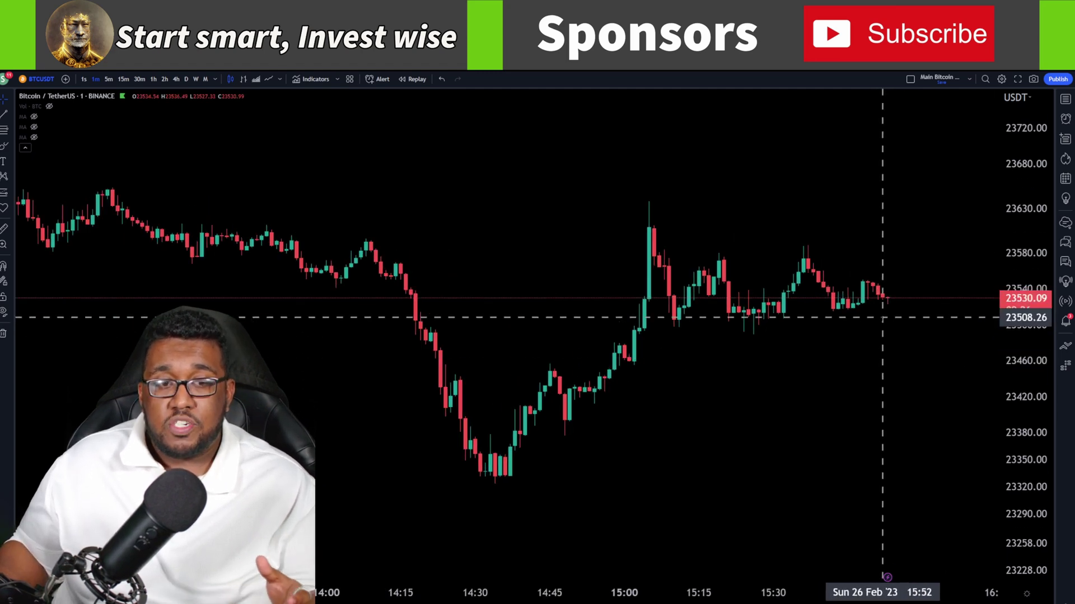
left_click(1065, 63)
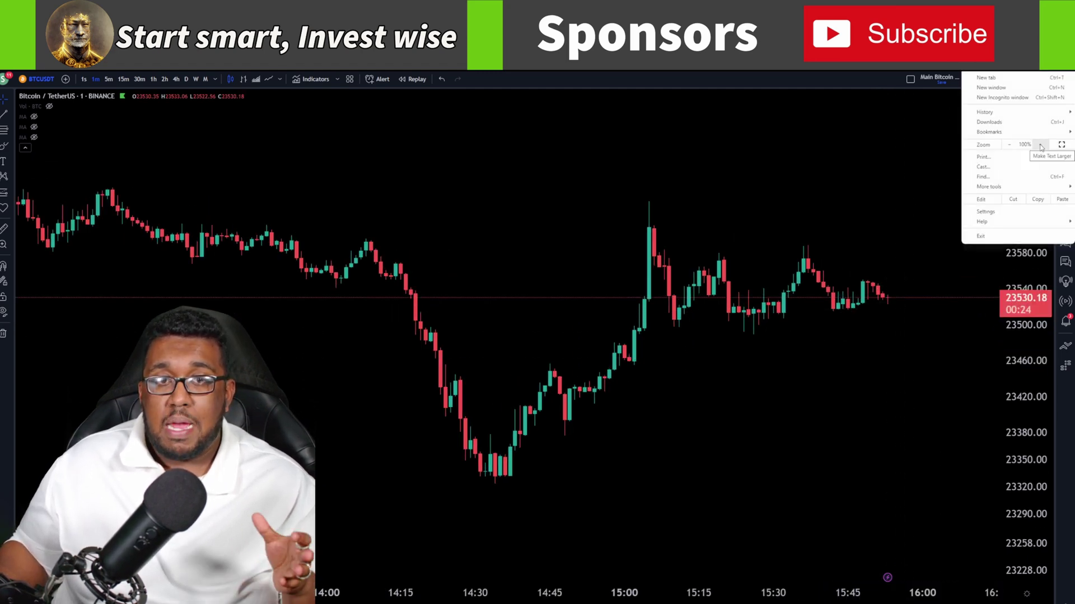
left_click(1041, 146)
left_click(1040, 145)
left_click(1041, 145)
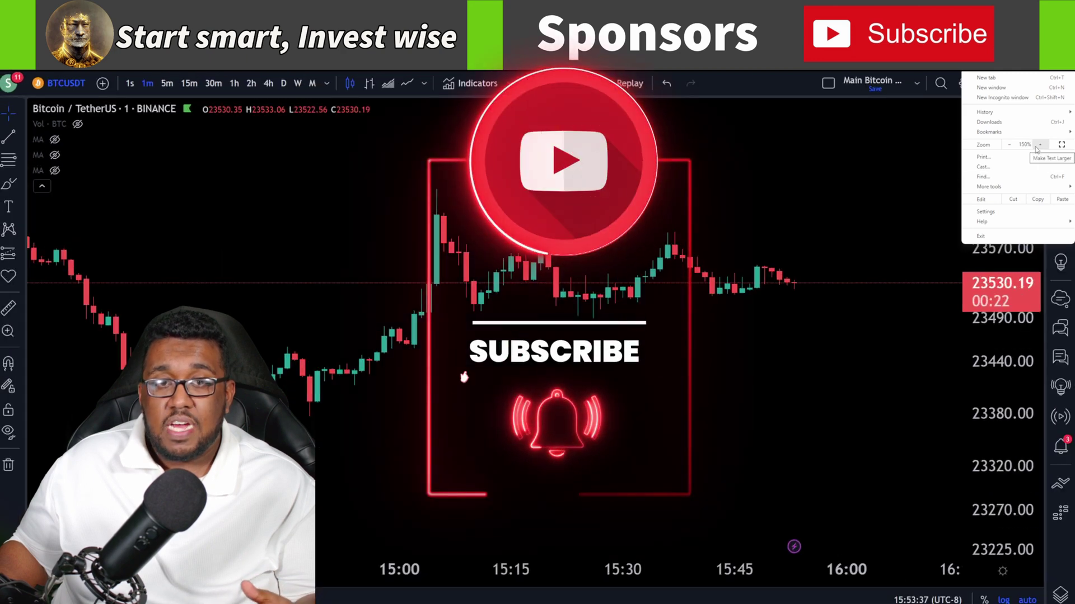
left_click(1037, 146)
left_click(844, 257)
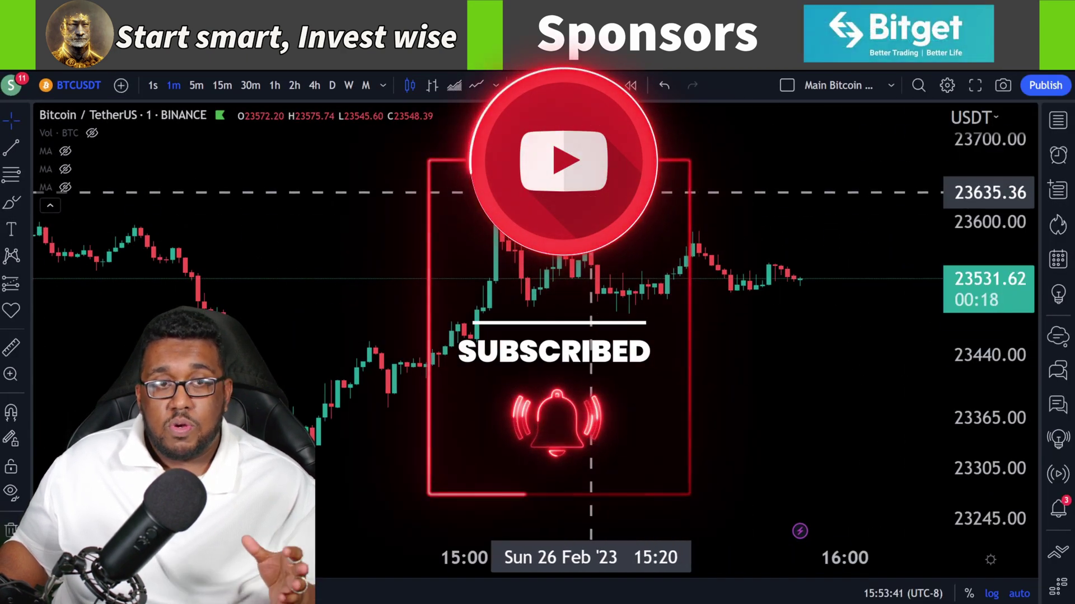
Create a new chart layout and rename it Lux Work
left_click(890, 85)
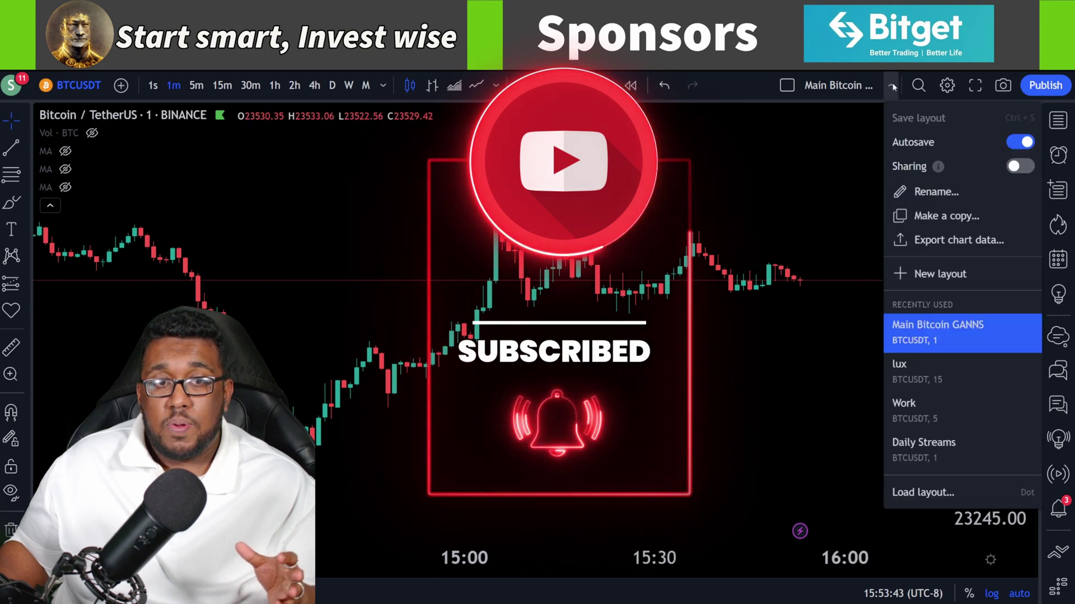
left_click(938, 281)
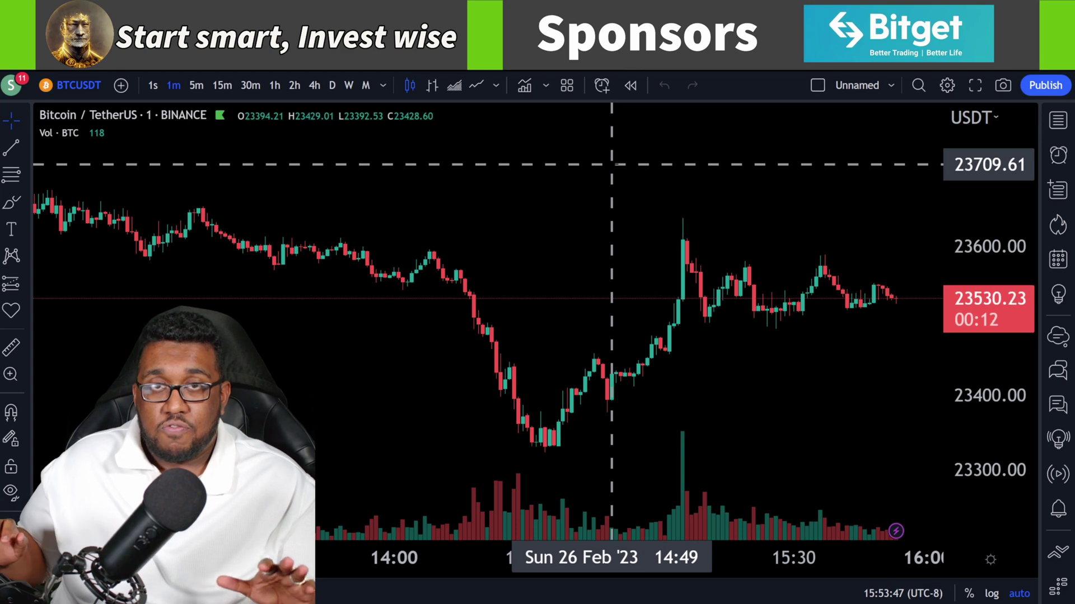
left_click(890, 85)
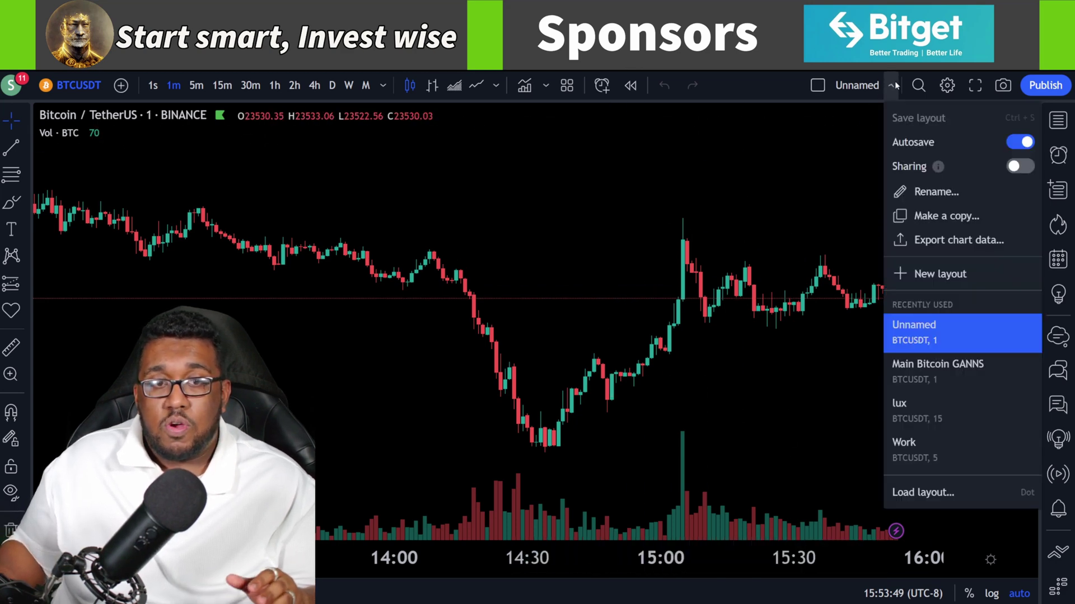
left_click(955, 195)
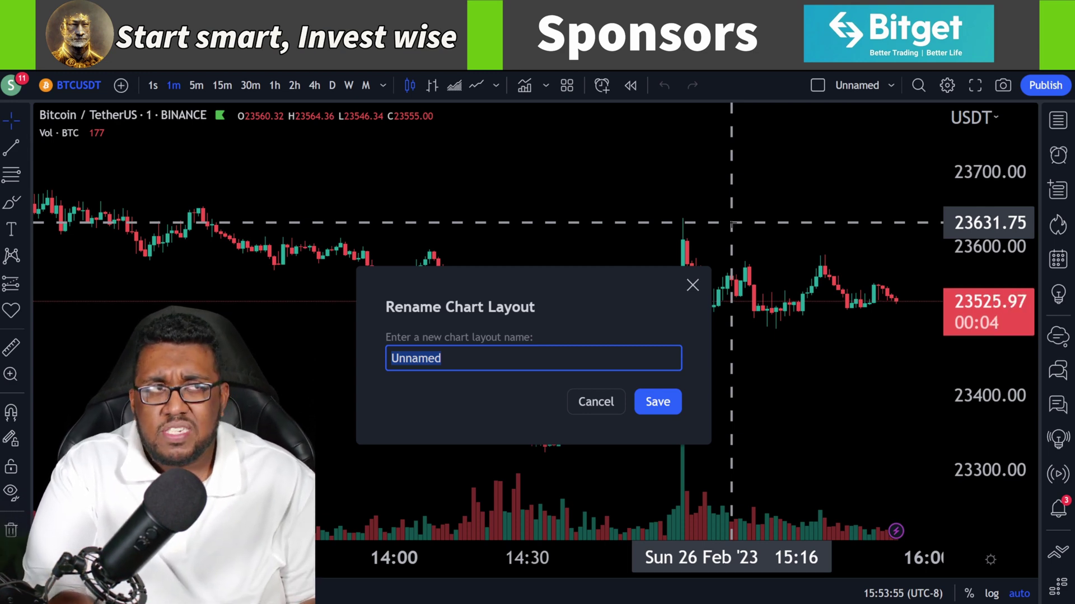
type("Lux Work")
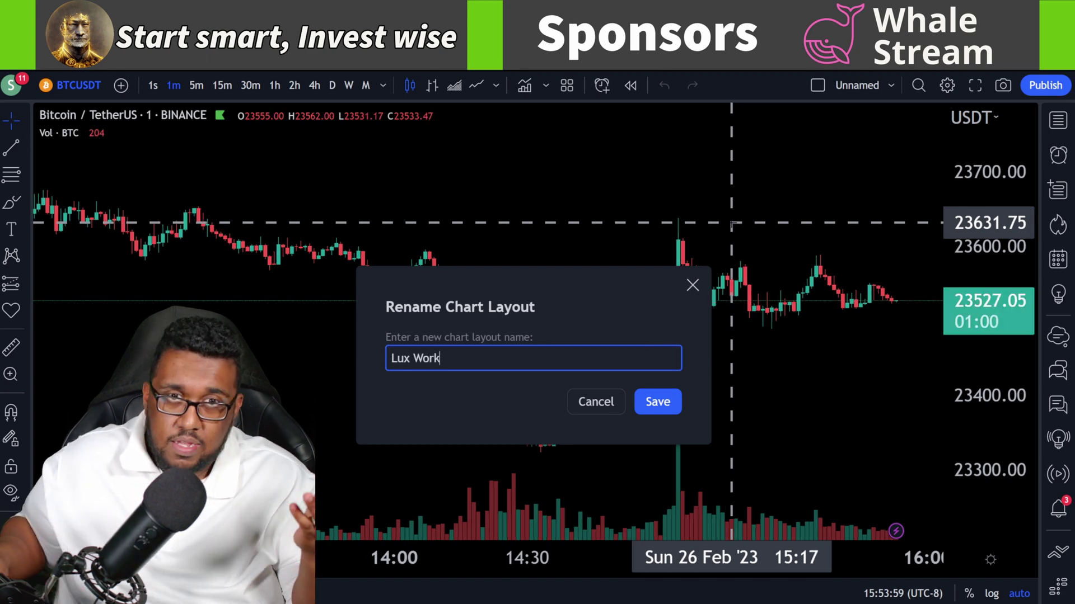
left_click(657, 402)
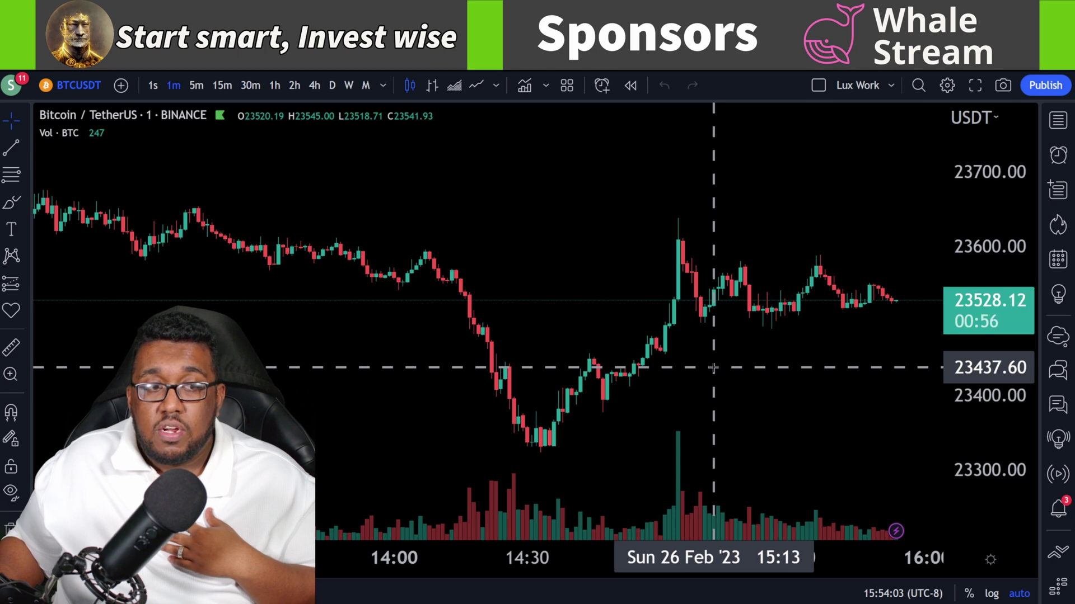
Hide the volume indicator and add three Moving Average indicators to the BTCUSDT chart
scroll(713, 368, "up", 1)
left_click(92, 135)
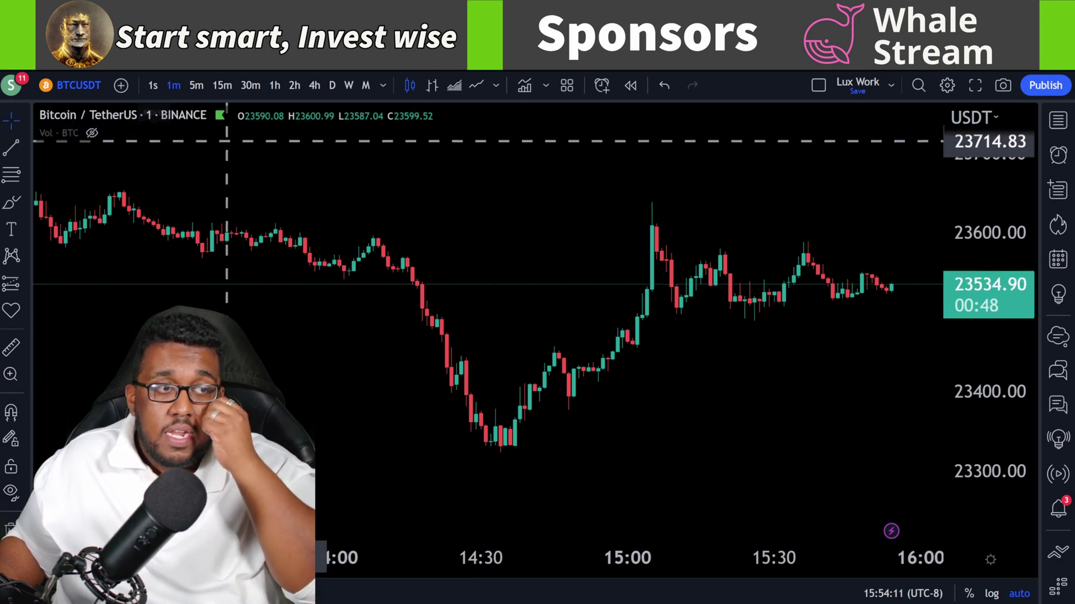
left_click(525, 85)
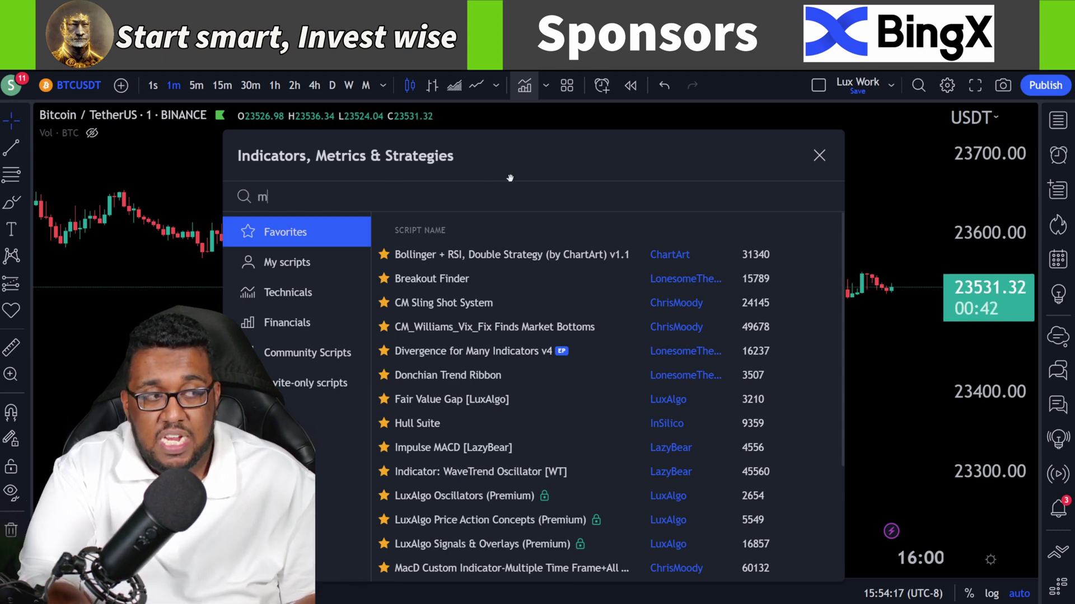
type("a")
scroll(556, 339, "down", 2)
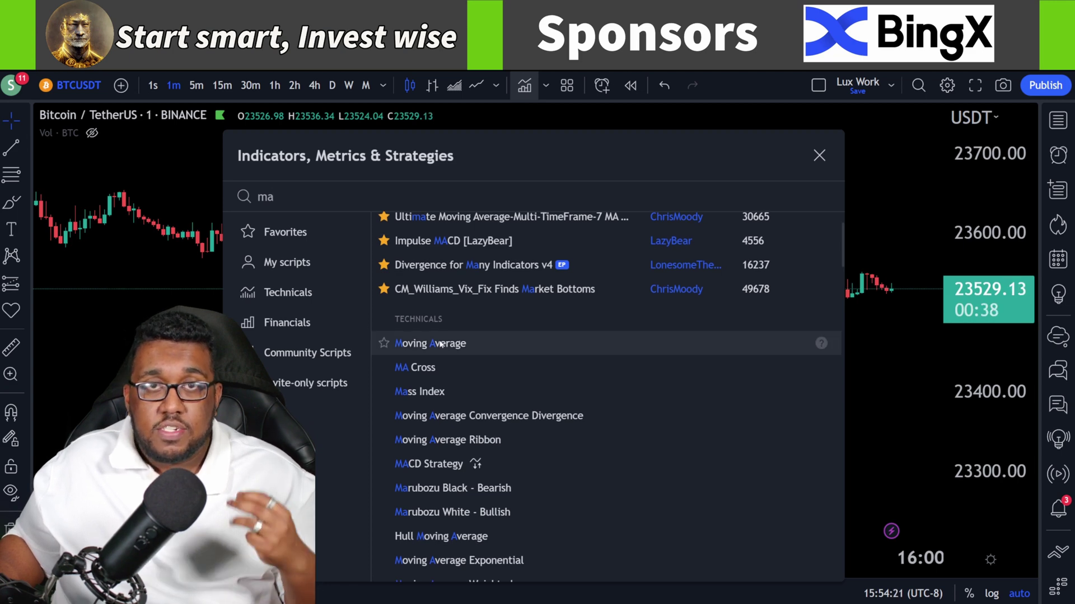
left_click(475, 343)
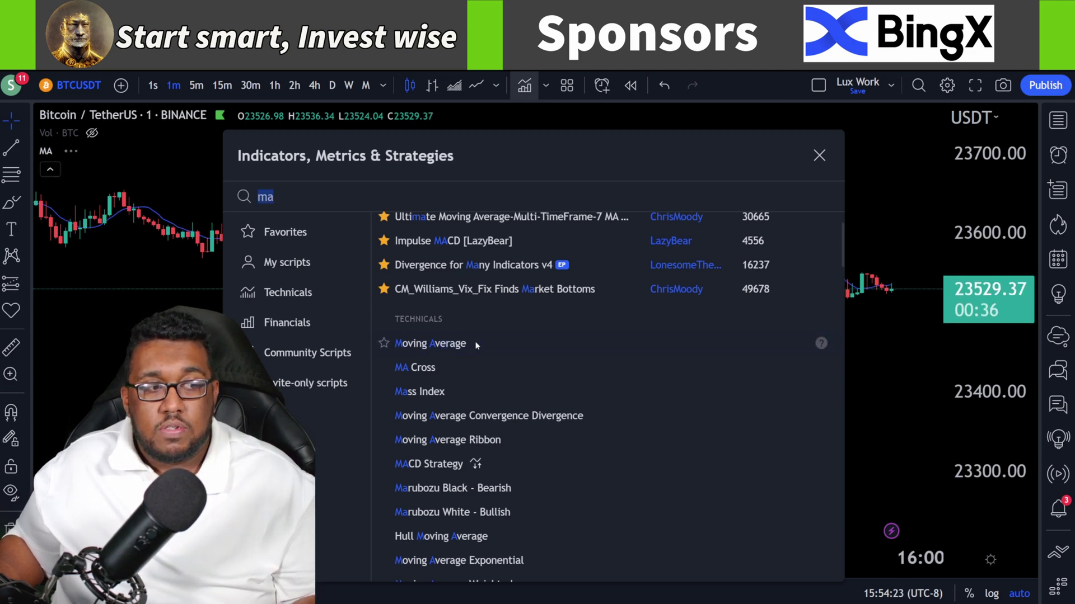
left_click(475, 342)
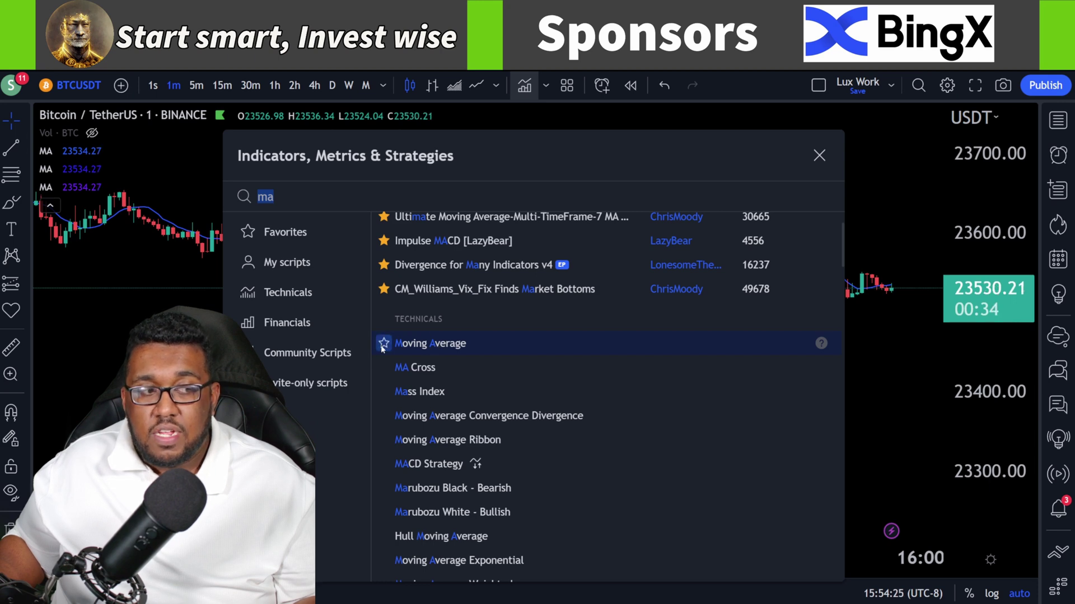
left_click(819, 155)
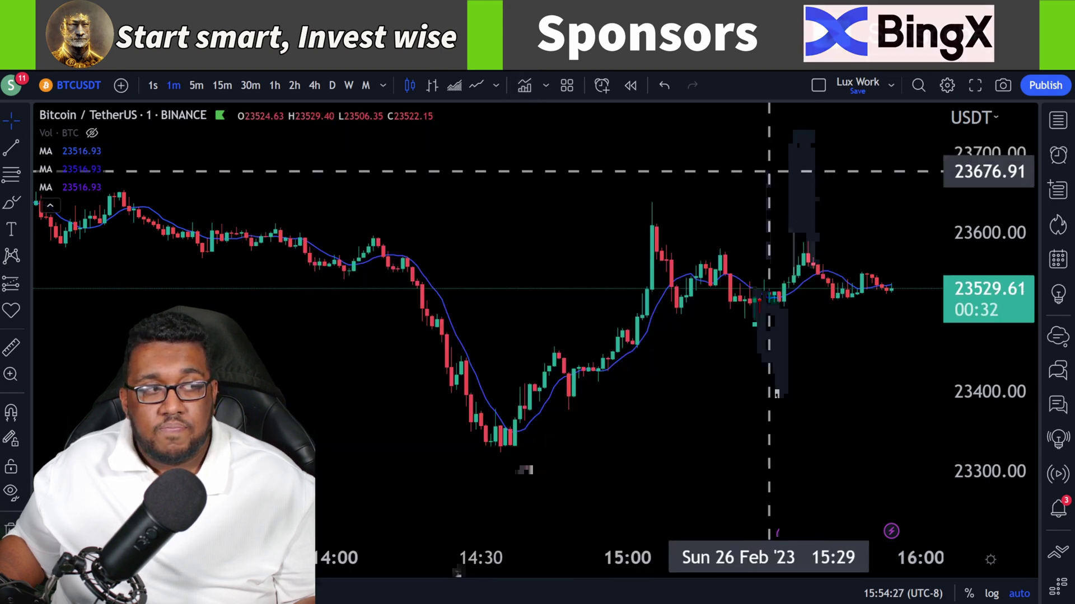
Set the first moving average's length to 20 and style its line green with the thickest width
left_click(86, 151)
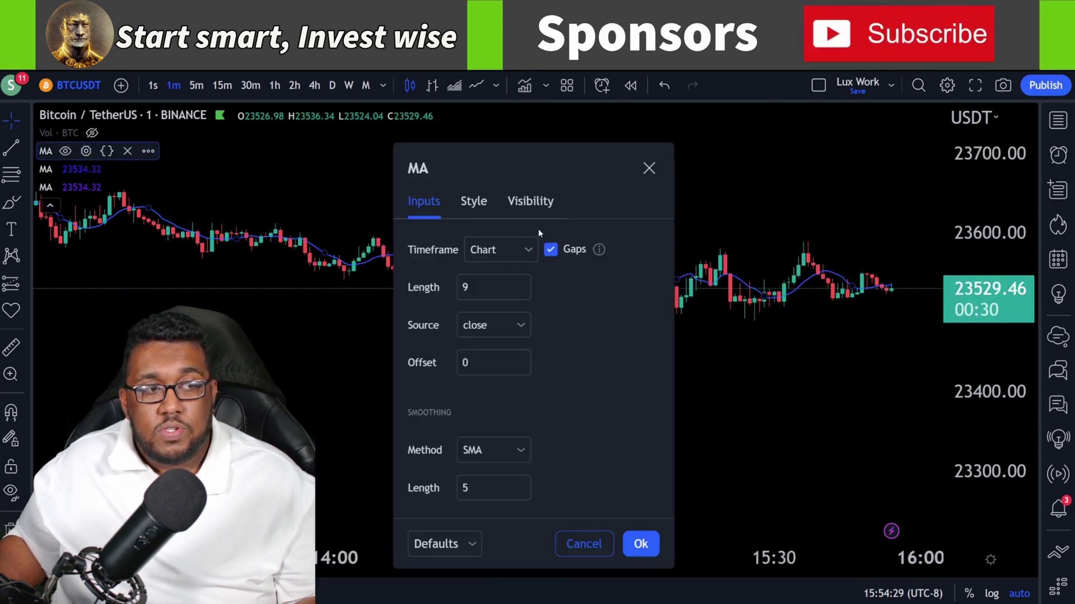
left_click(471, 288)
type("20")
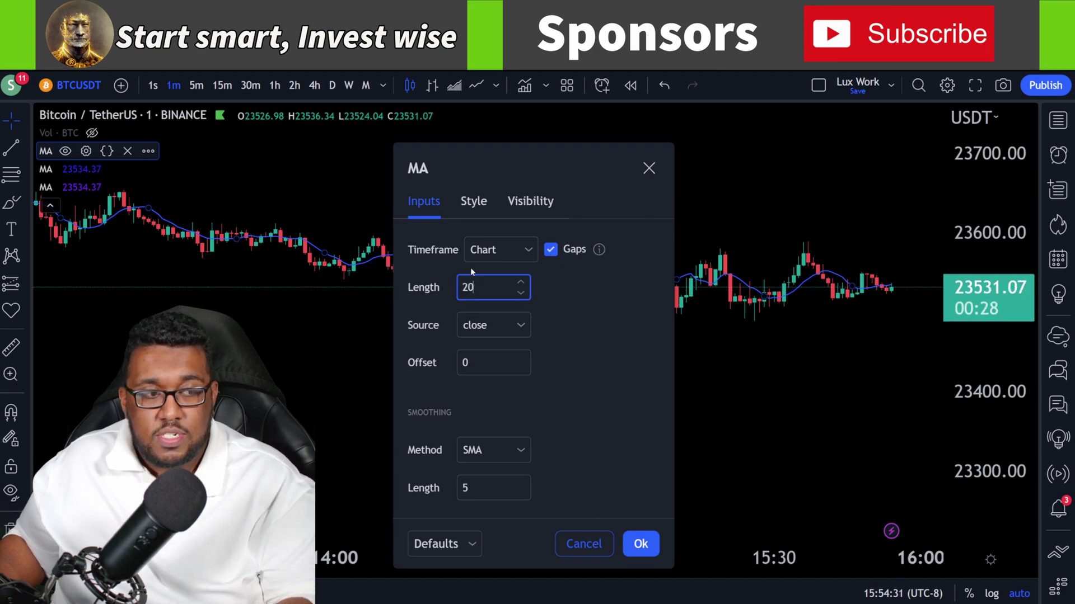
left_click(463, 203)
left_click(546, 253)
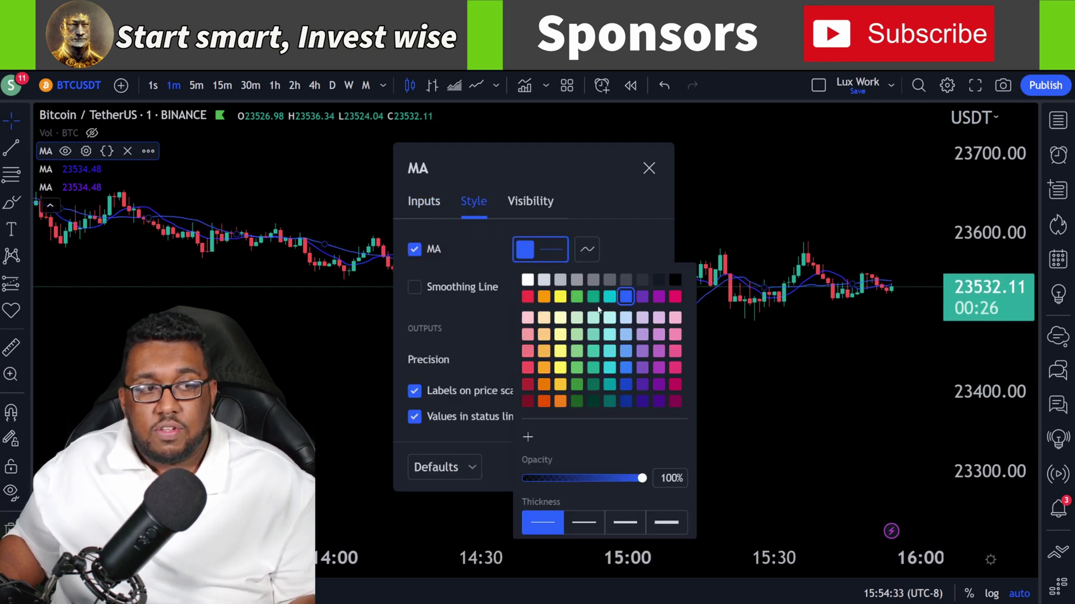
left_click(575, 297)
left_click(670, 521)
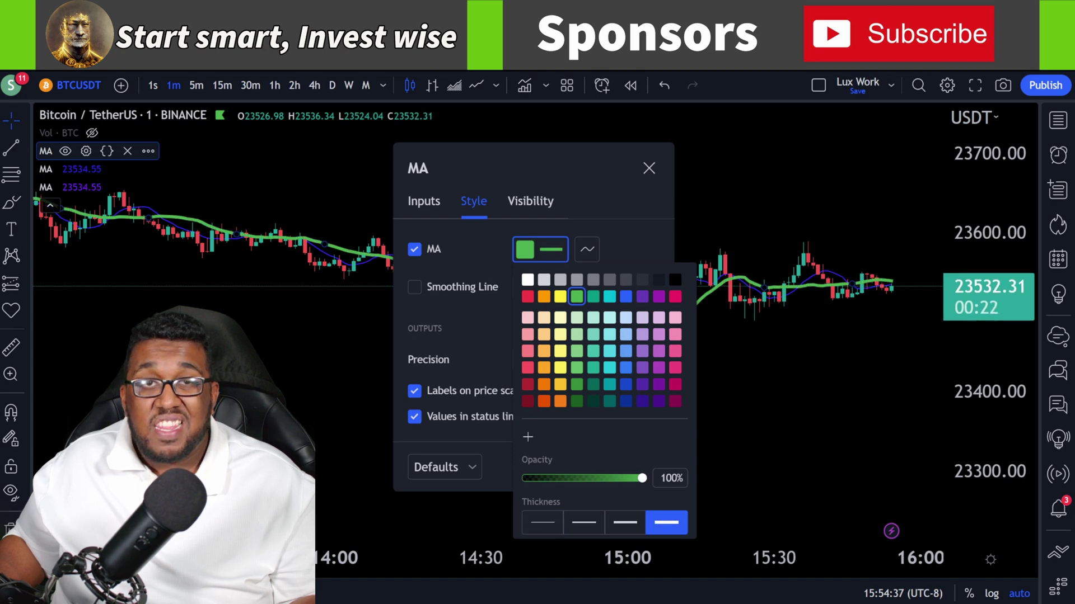
left_click(628, 227)
left_click(638, 466)
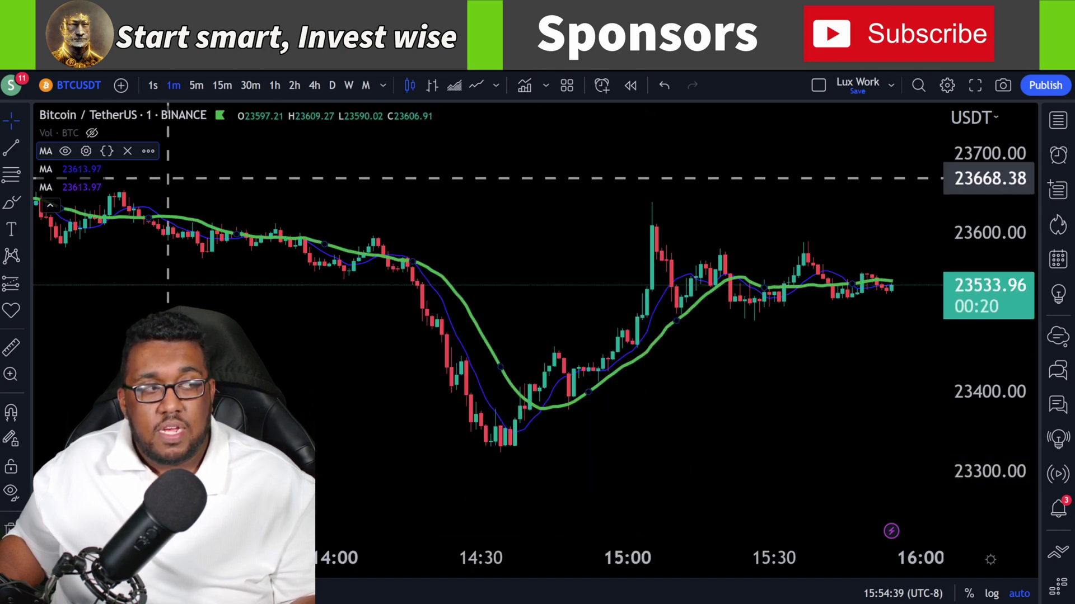
Style the second moving average's line cyan with the thickest width and set its length to 50
left_click(87, 169)
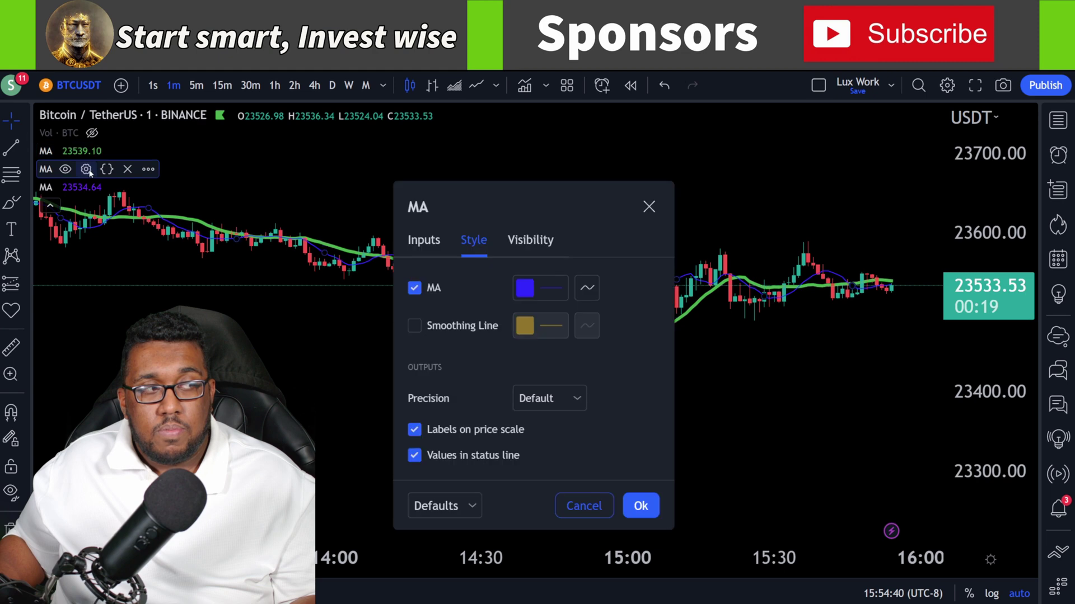
left_click(540, 287)
left_click(609, 335)
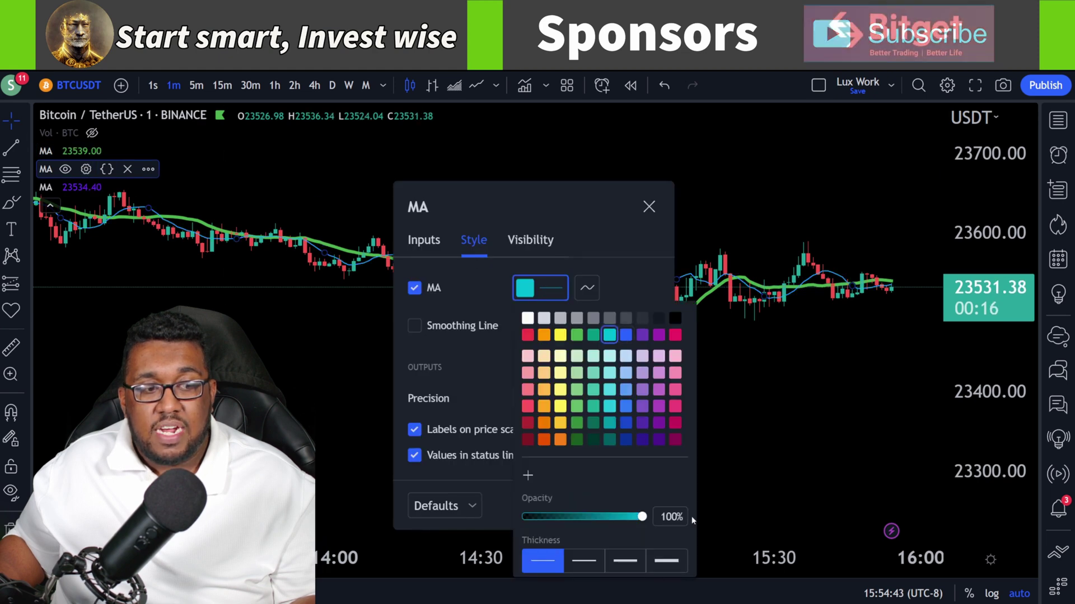
left_click(666, 560)
left_click(431, 248)
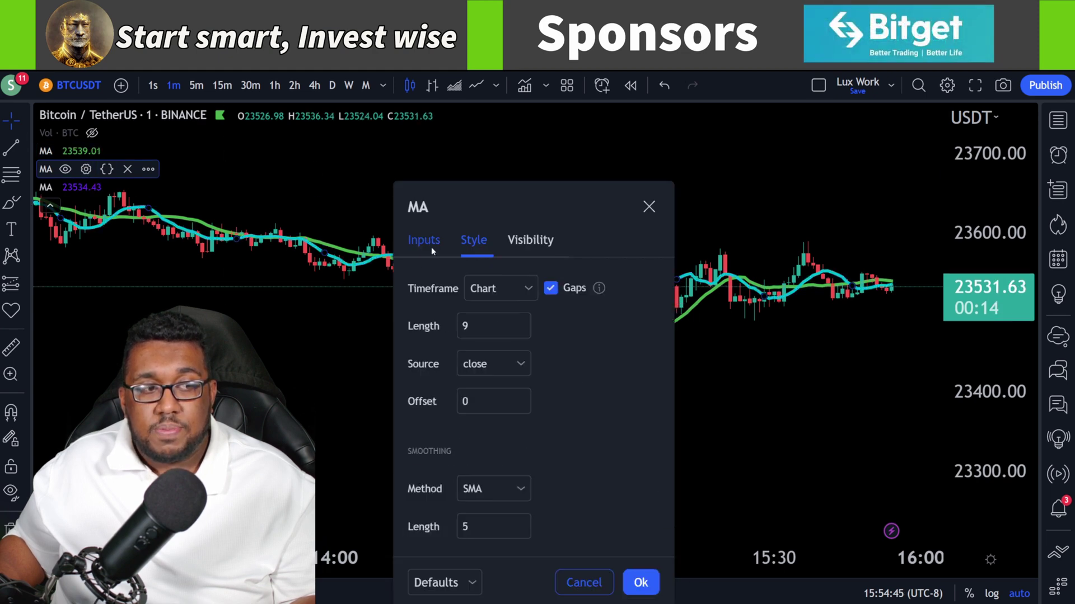
double_click(485, 327)
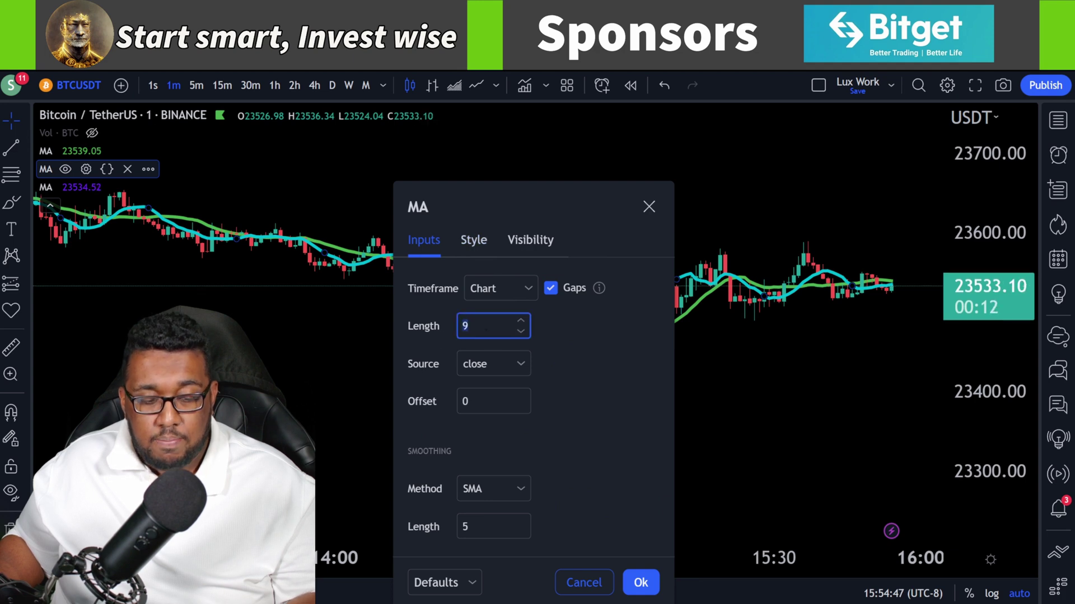
type("5")
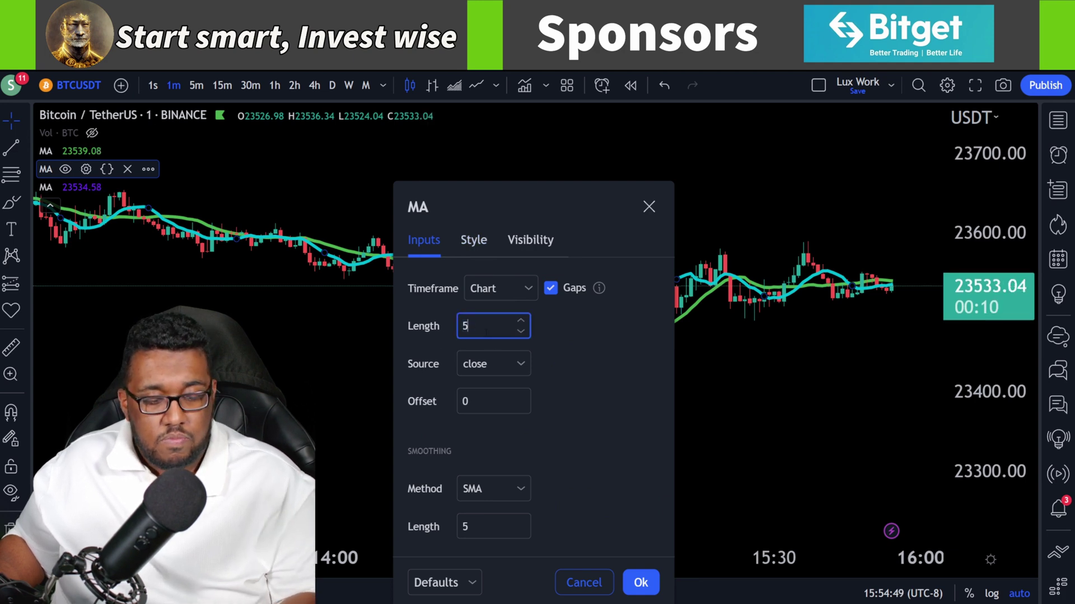
type("0")
key("Return")
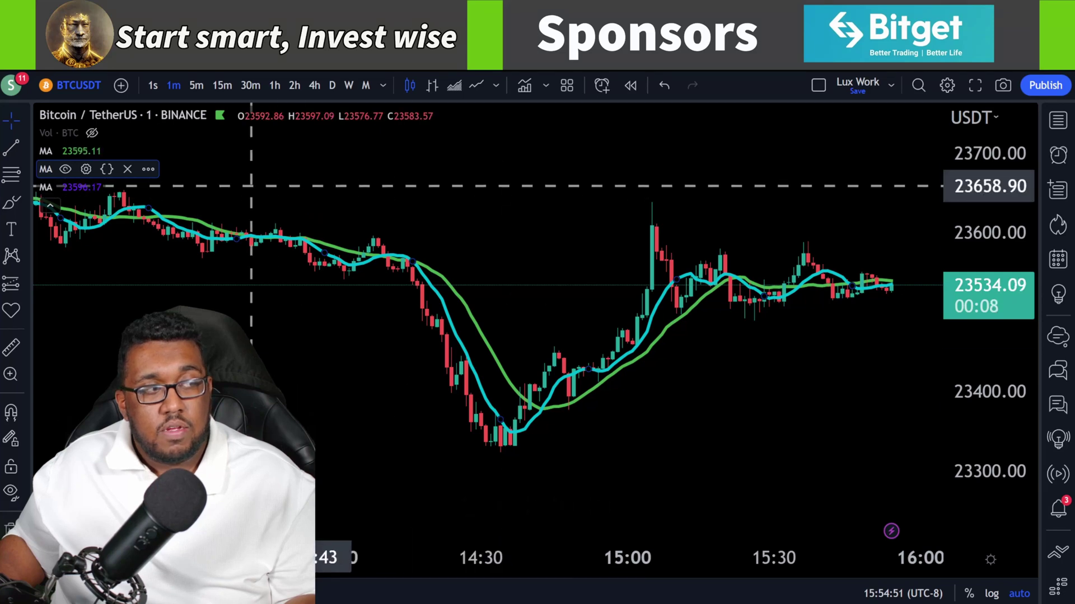
Set the third moving average's length to 200 and style its line yellow with the thickest width
left_click(86, 187)
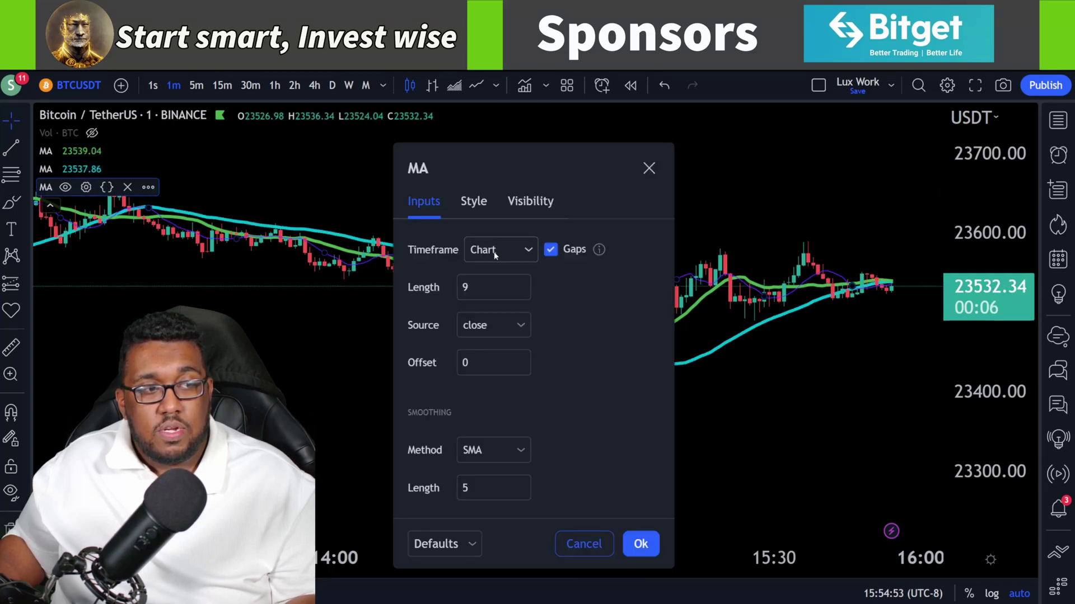
double_click(477, 290)
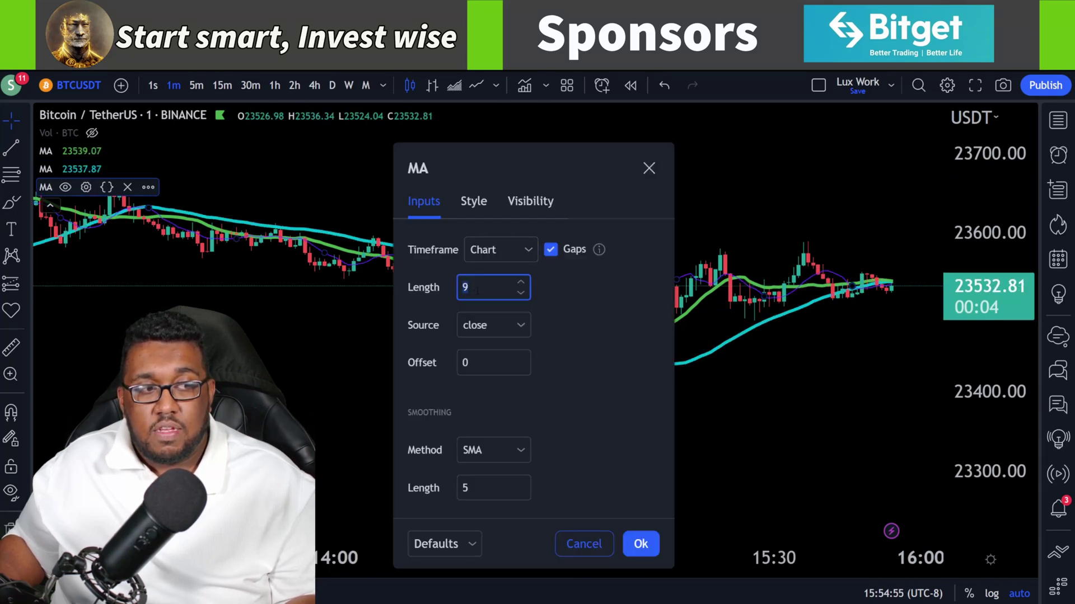
type("200")
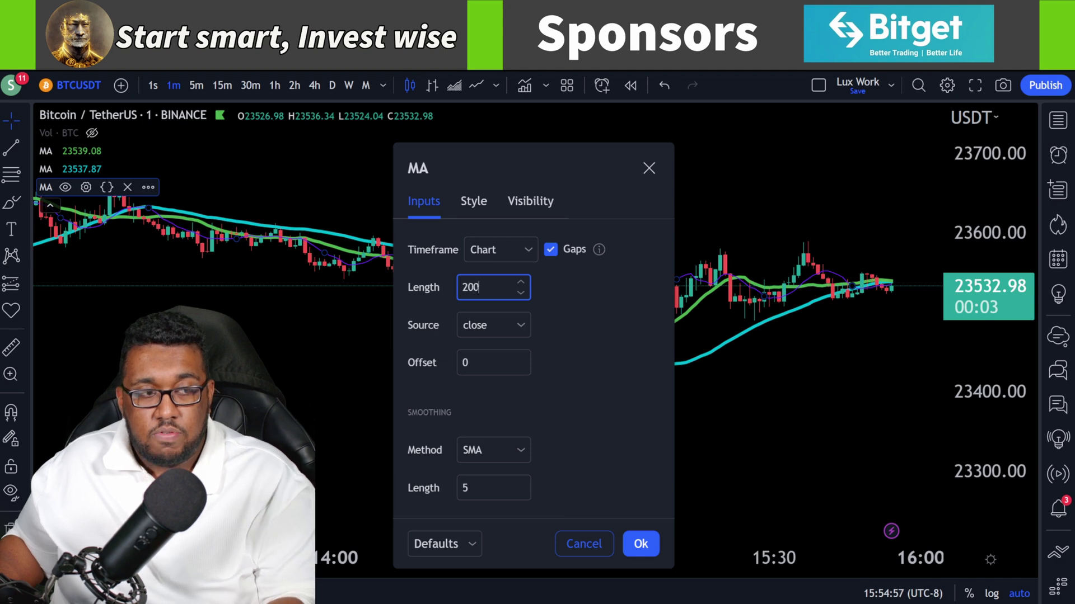
left_click(472, 203)
left_click(524, 249)
left_click(560, 297)
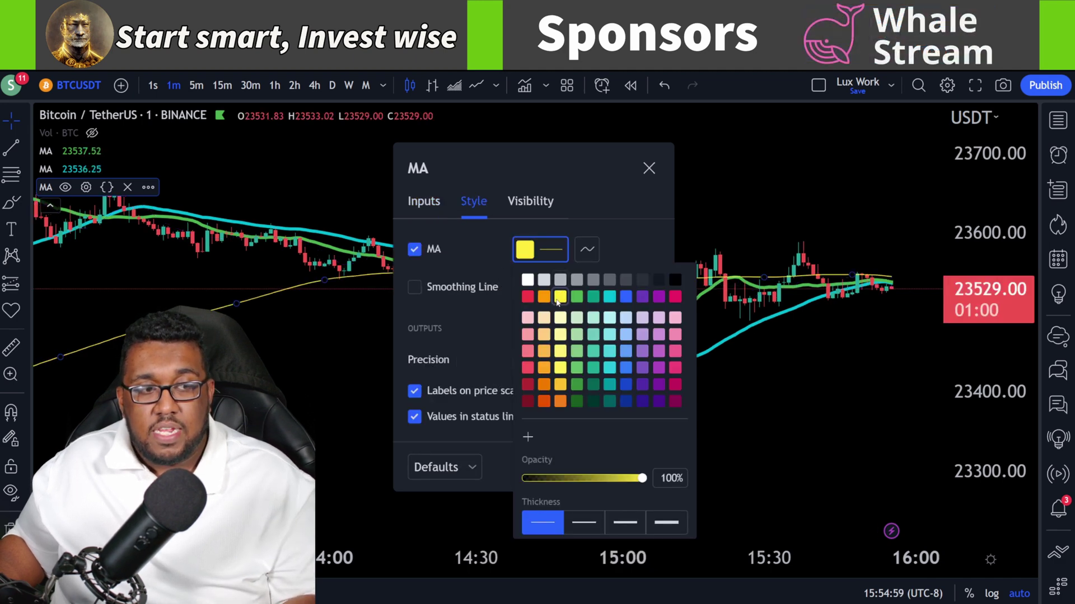
left_click(666, 523)
left_click(605, 221)
left_click(642, 467)
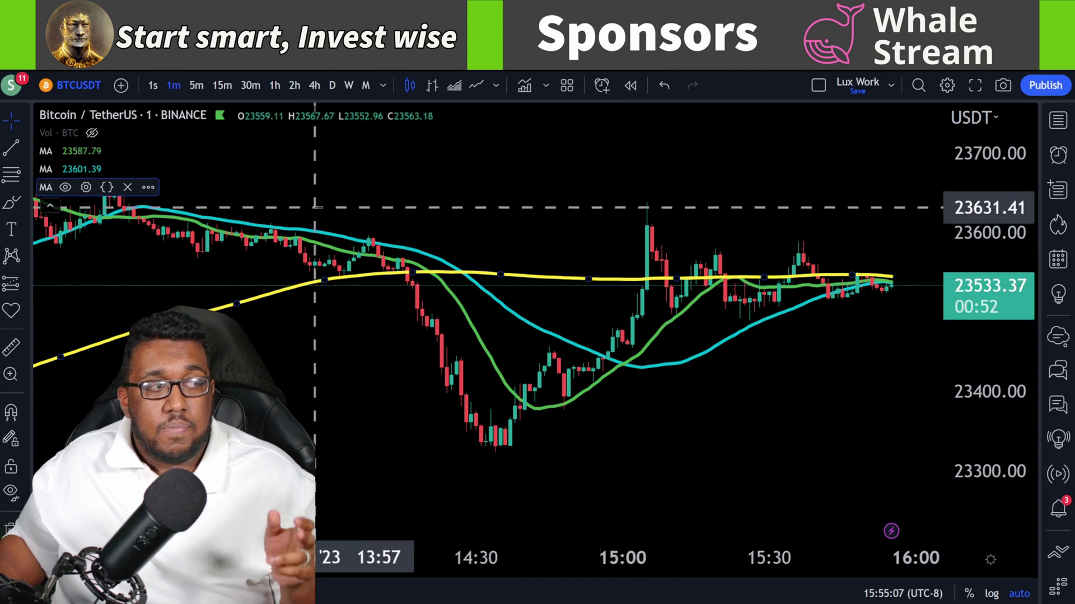
Add the LuxAlgo Price Action Concepts (Premium) indicator from the invite-only scripts to the chart
left_click(525, 86)
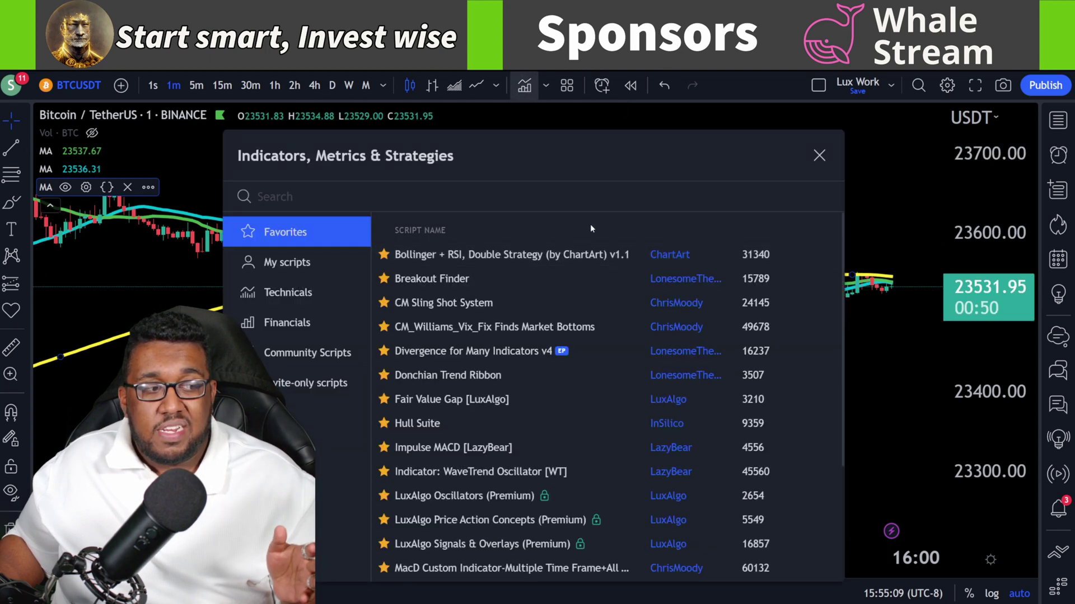
left_click(311, 383)
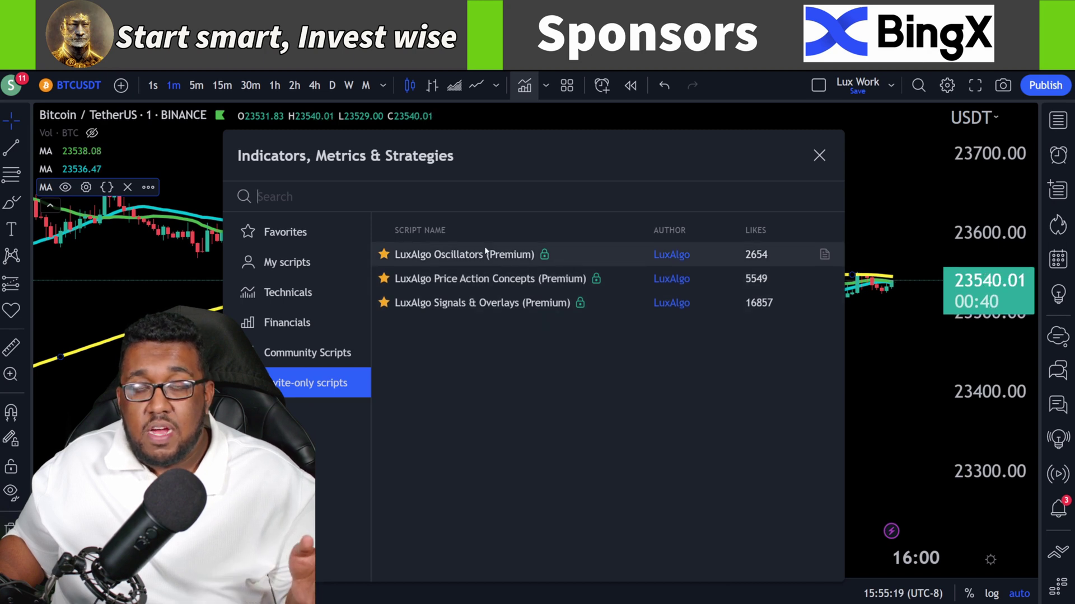
left_click(487, 278)
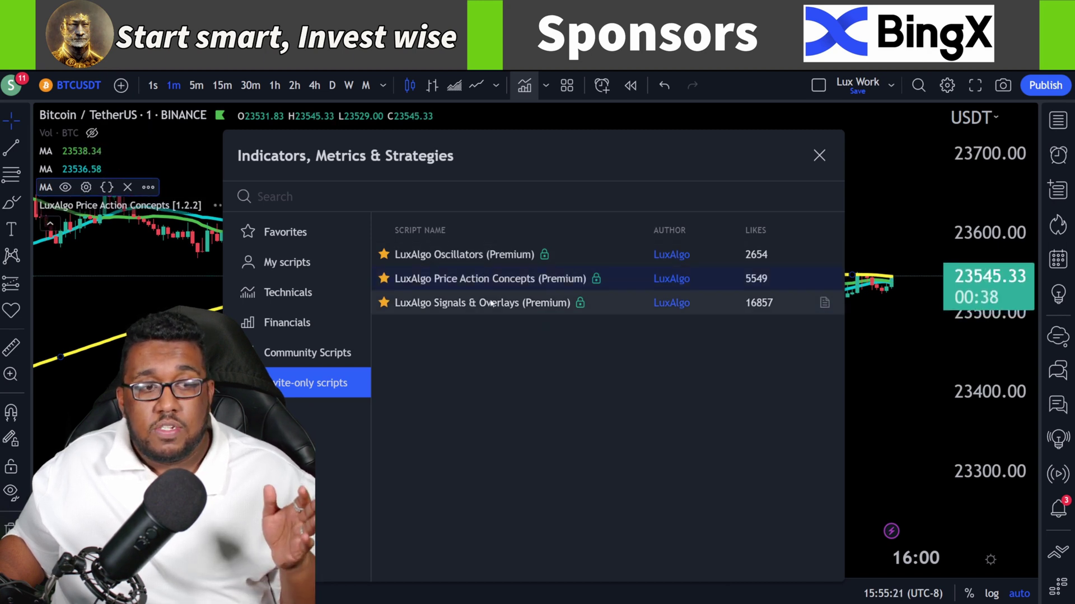
Add the LuxAlgo Signals & Overlays (Premium) indicator to the chart and close the indicator list
left_click(490, 303)
left_click(819, 155)
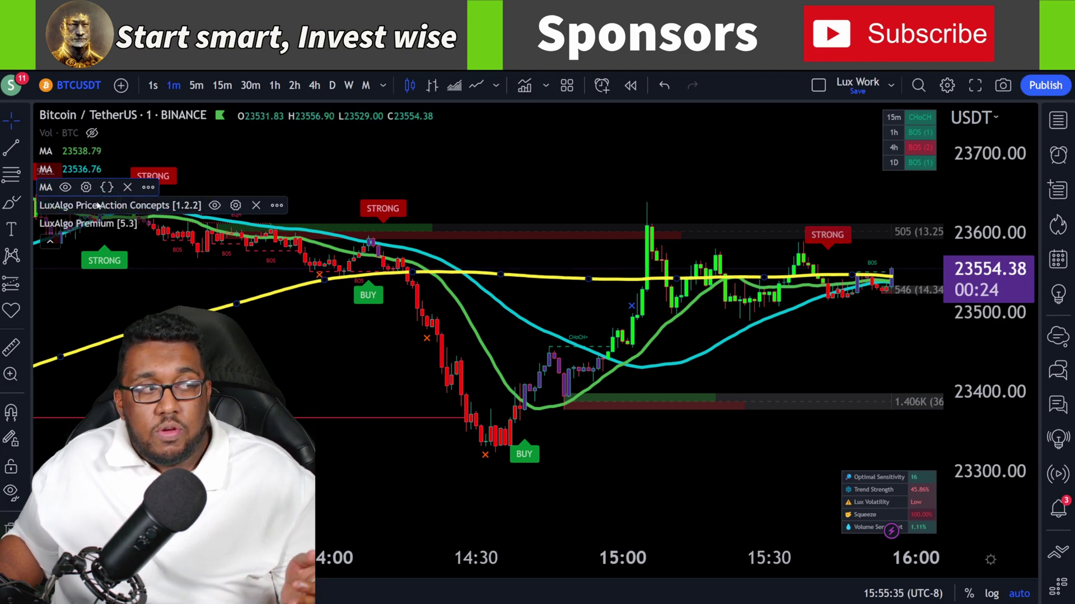
In the LuxAlgo Price Action Concepts inputs, set internal and swing market structure to None and disable Equal Highs & Lows
left_click(235, 205)
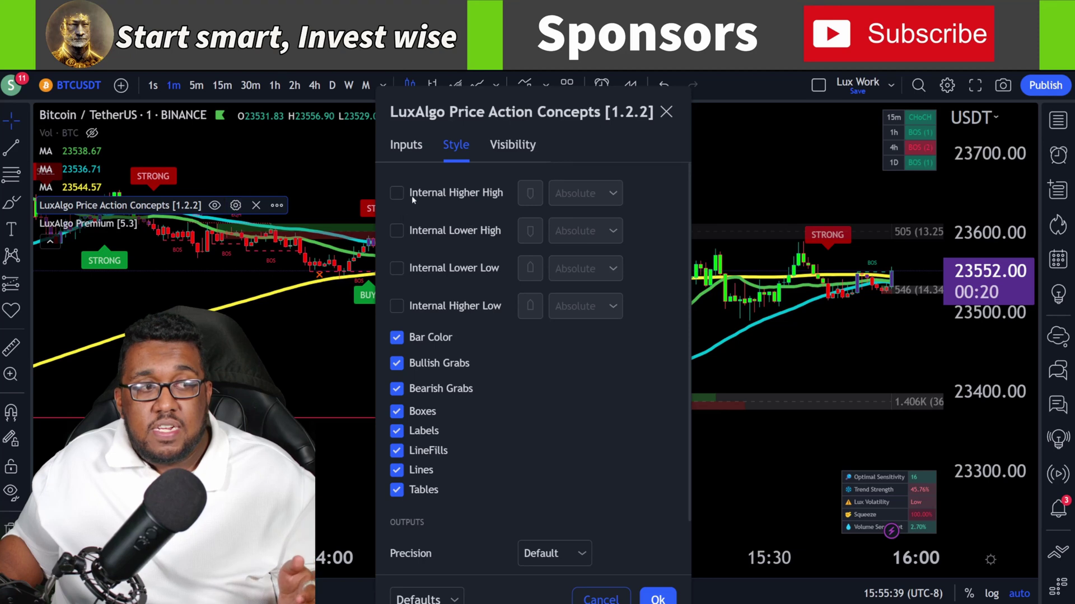
left_click(413, 146)
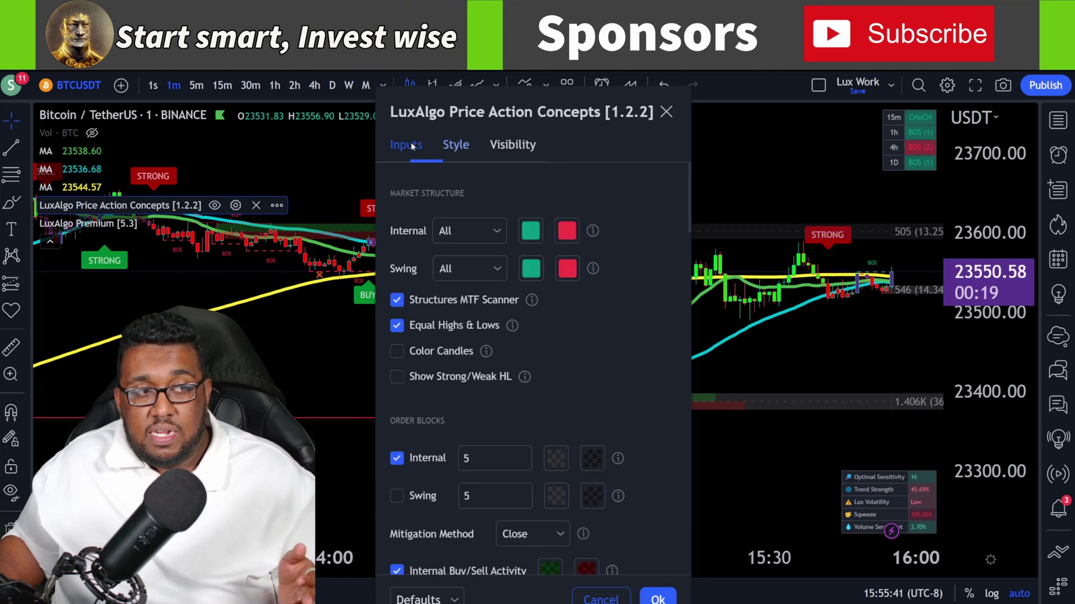
left_click(459, 146)
scroll(505, 334, "down", 2)
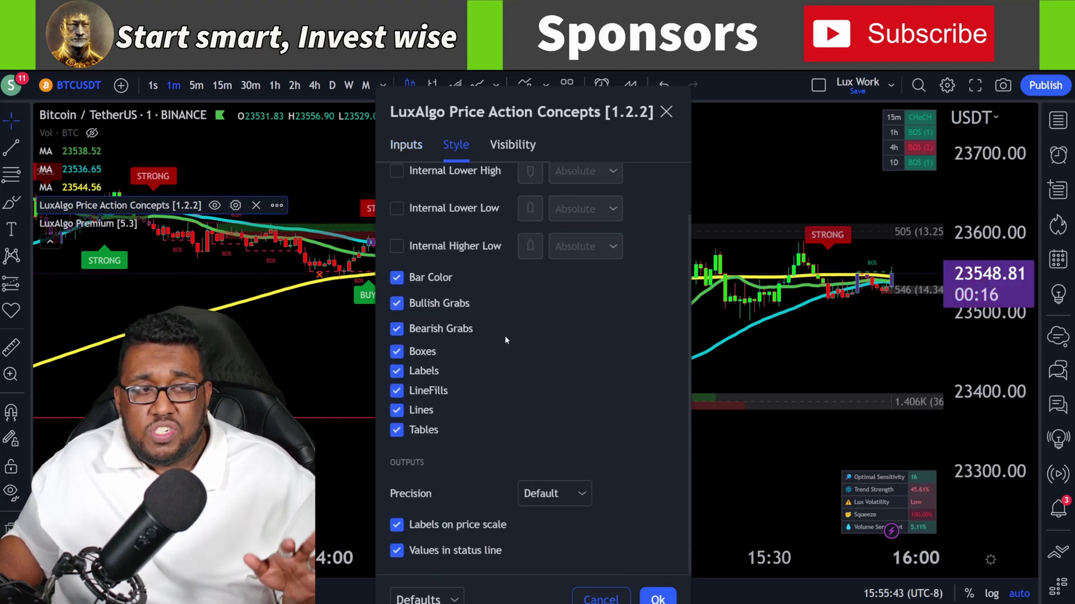
scroll(504, 331, "up", 2)
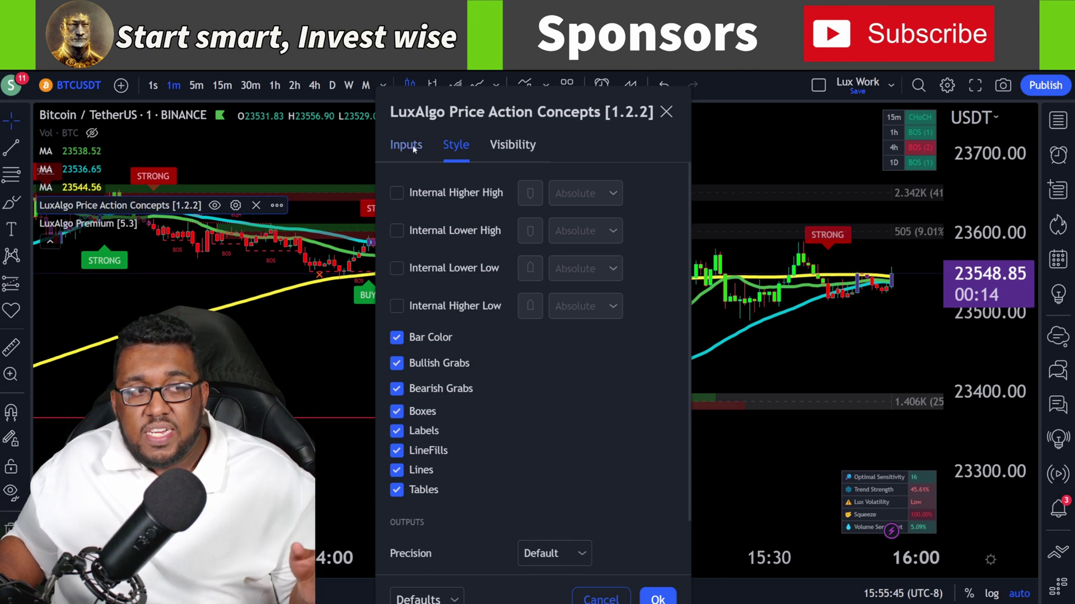
mouse_move(96, 153)
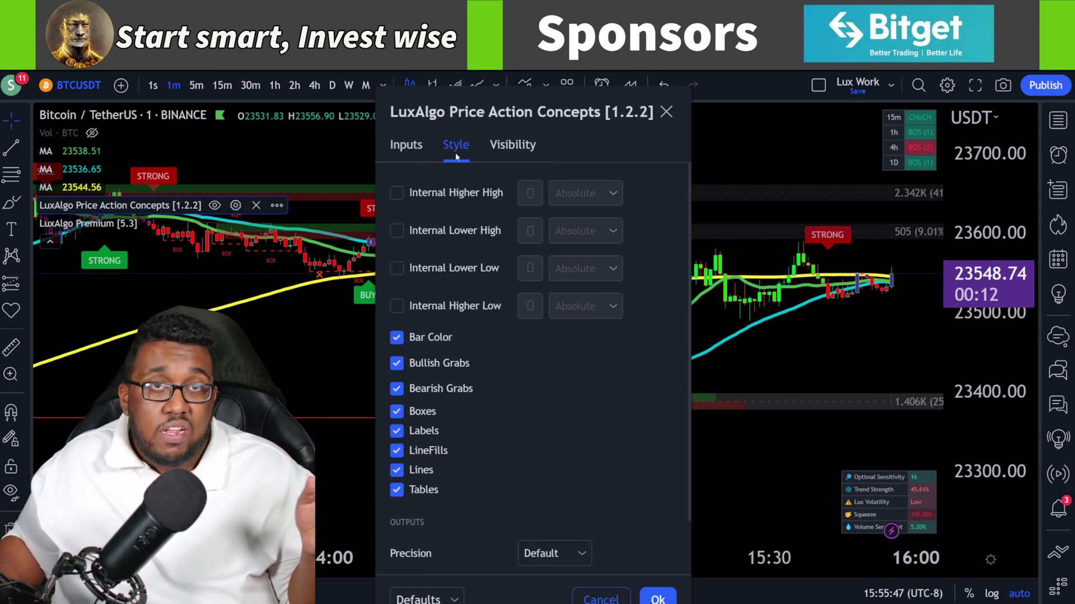
left_click(410, 146)
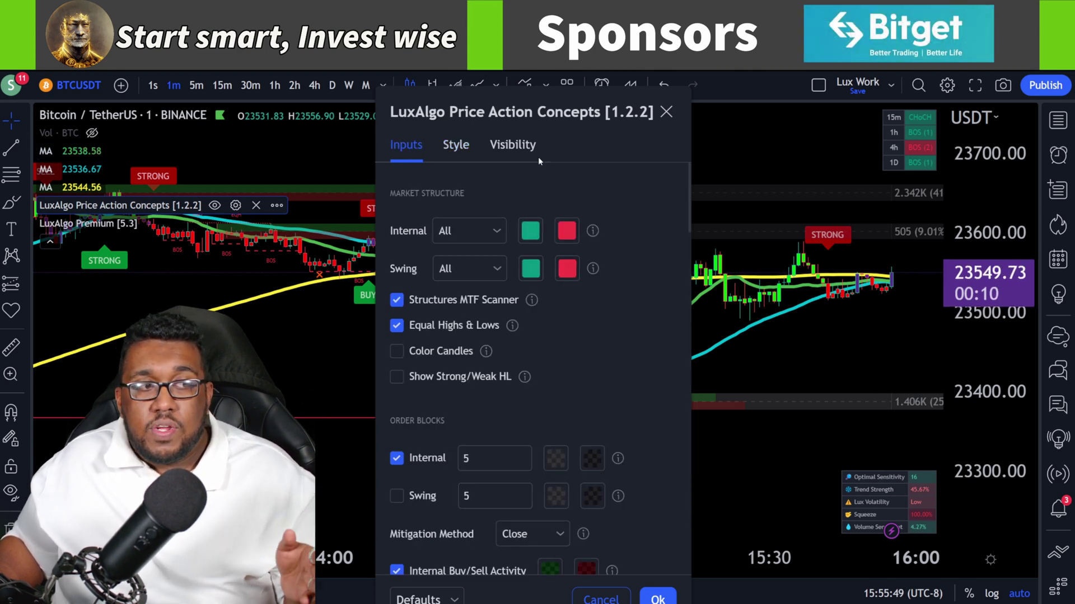
left_click_drag(539, 109, 728, 90)
left_click(661, 214)
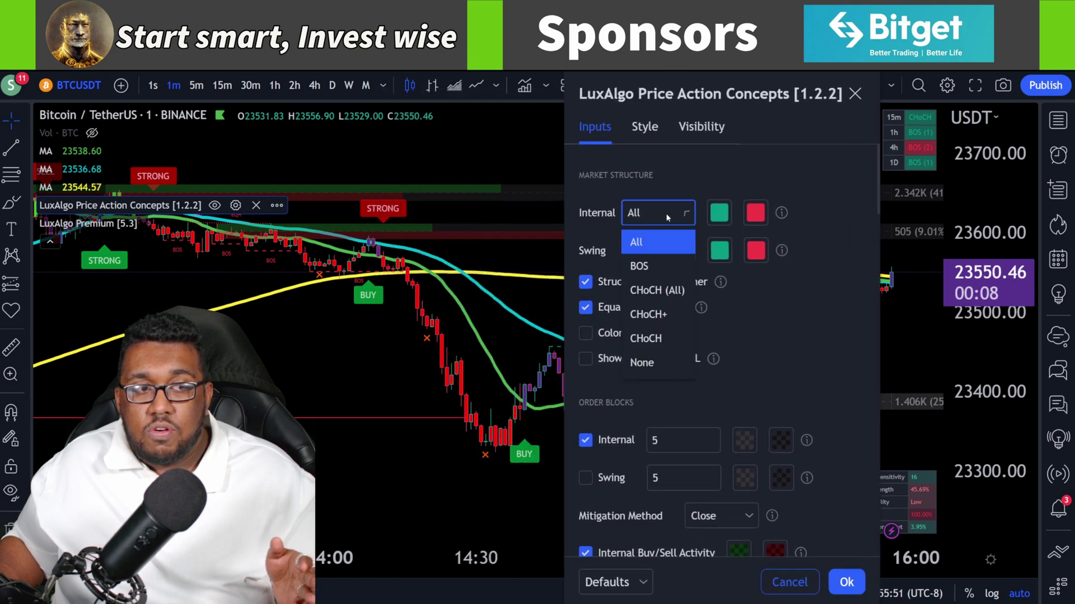
left_click(649, 362)
left_click(662, 254)
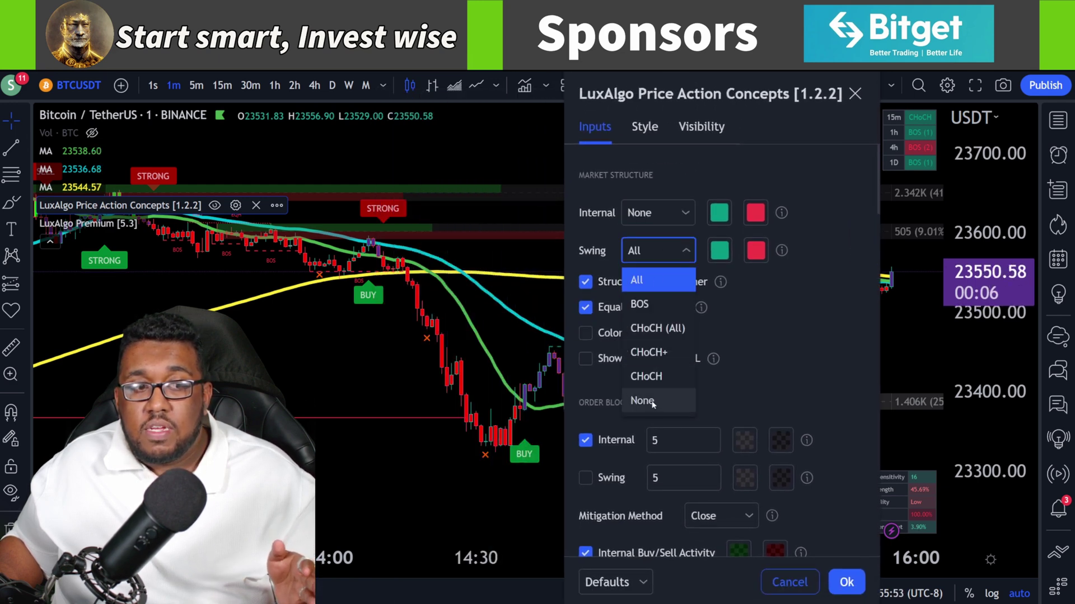
left_click(652, 401)
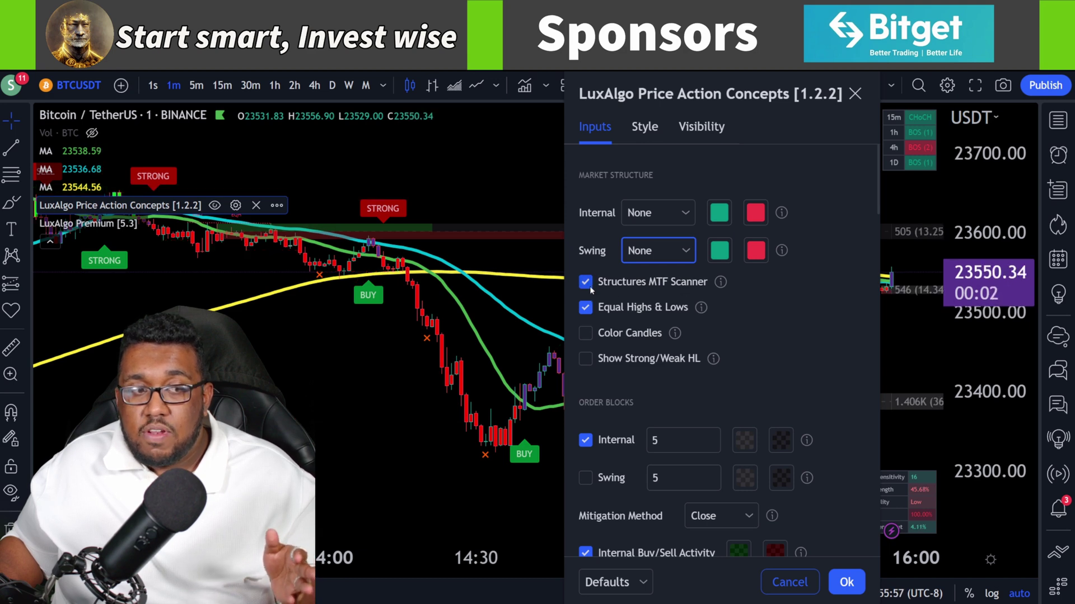
left_click(585, 308)
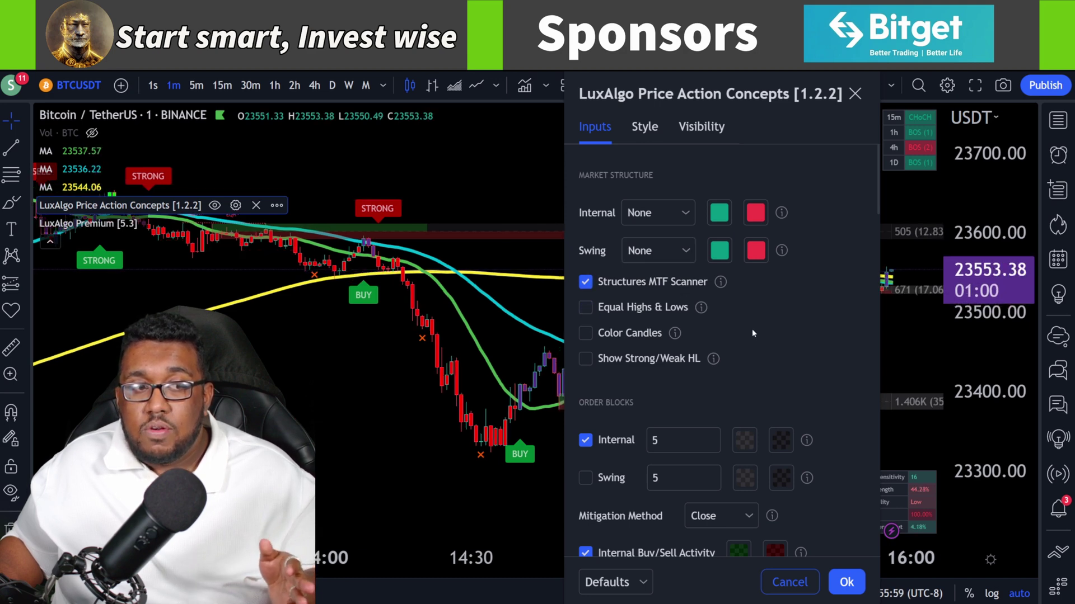
Disable the internal order blocks and enable the swing order blocks with a value of 2
scroll(774, 313, "down", 2)
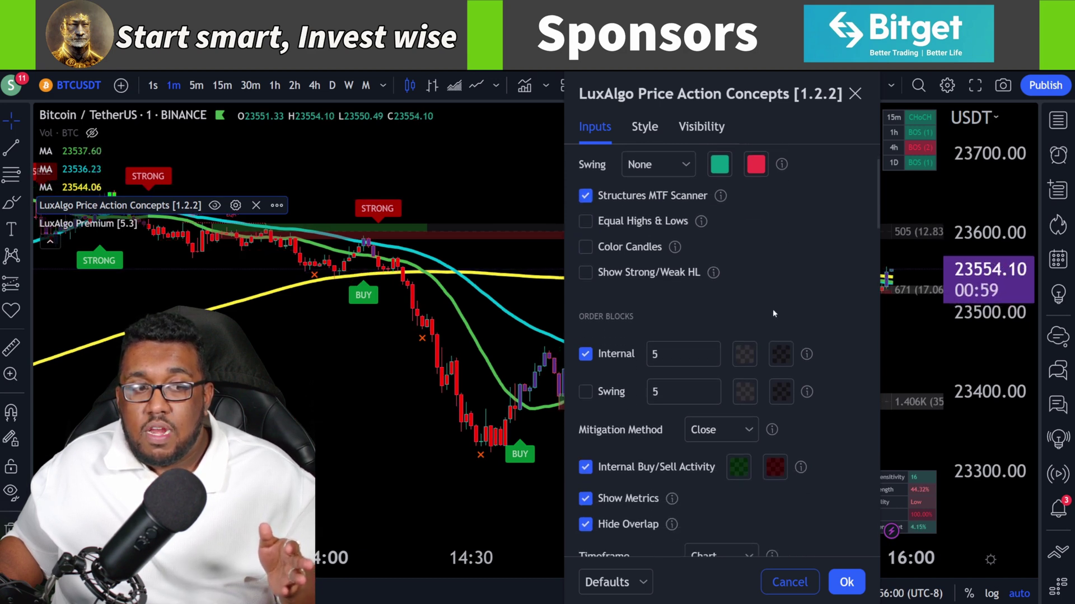
left_click(585, 354)
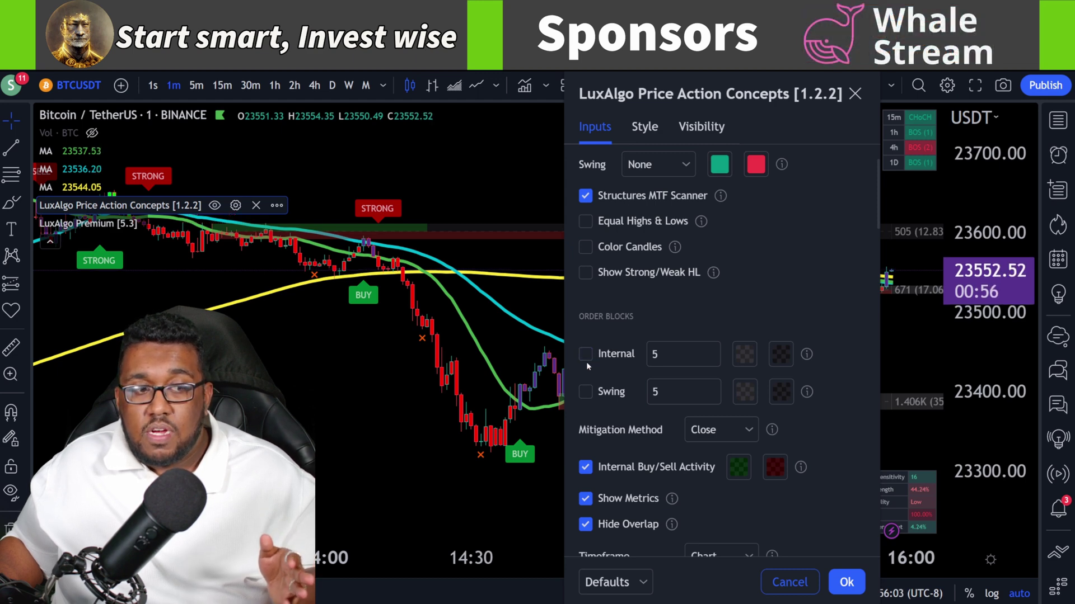
left_click(589, 395)
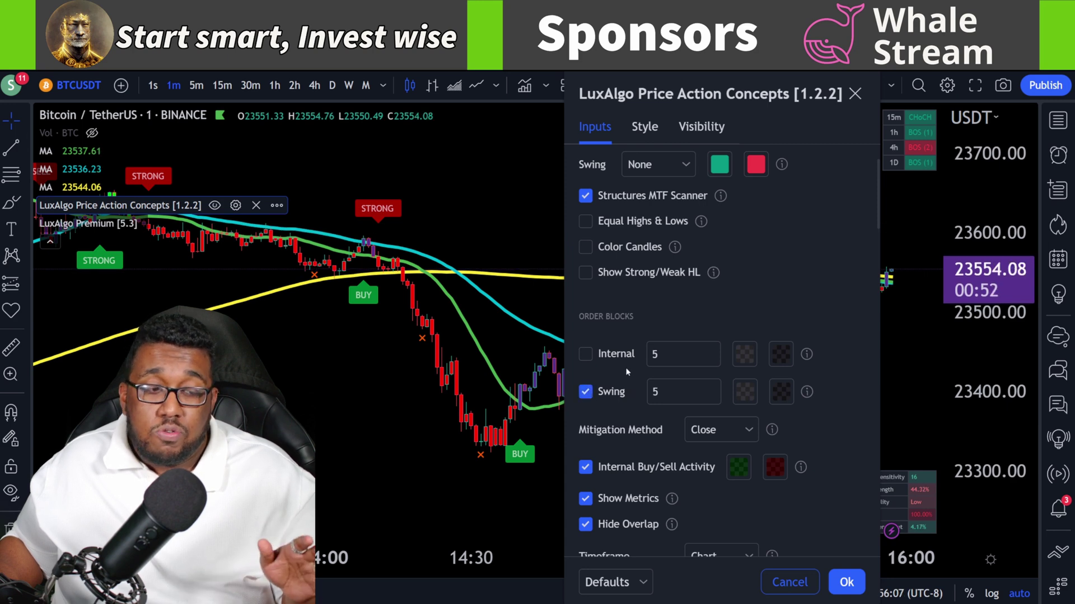
left_click(712, 399)
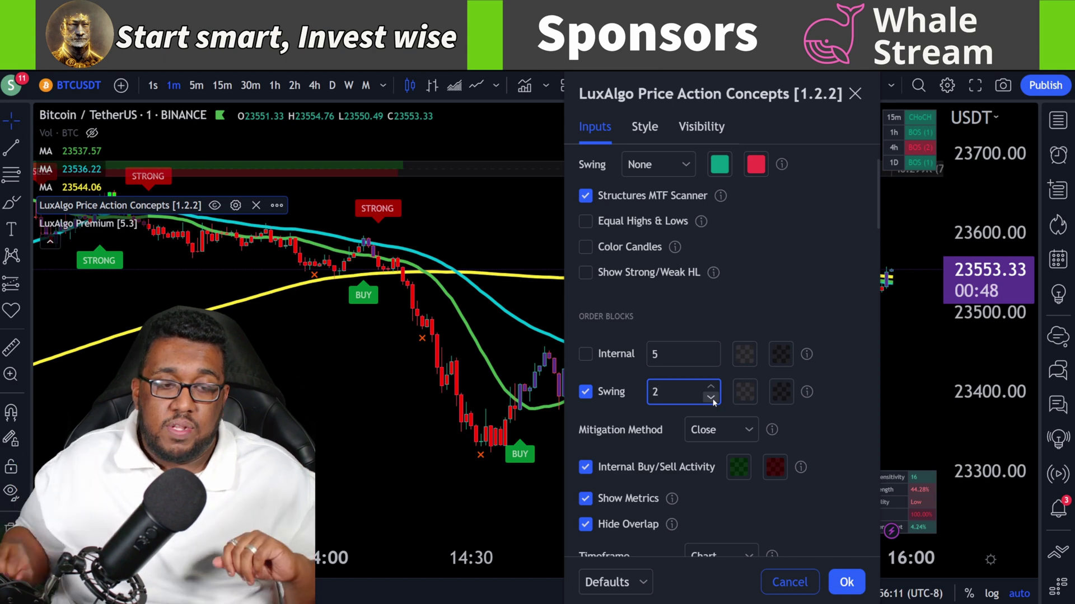
Enable Trend Lines and Patterns in the indicator's liquidity concepts, keeping the chart visible beside the settings
scroll(842, 390, "down", 3)
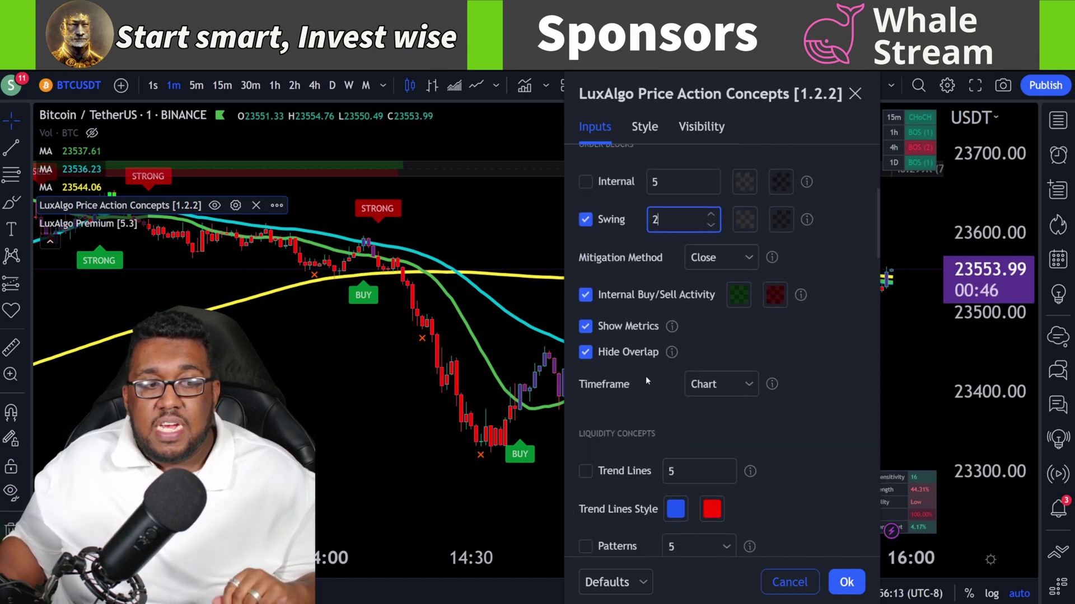
scroll(723, 388, "down", 3)
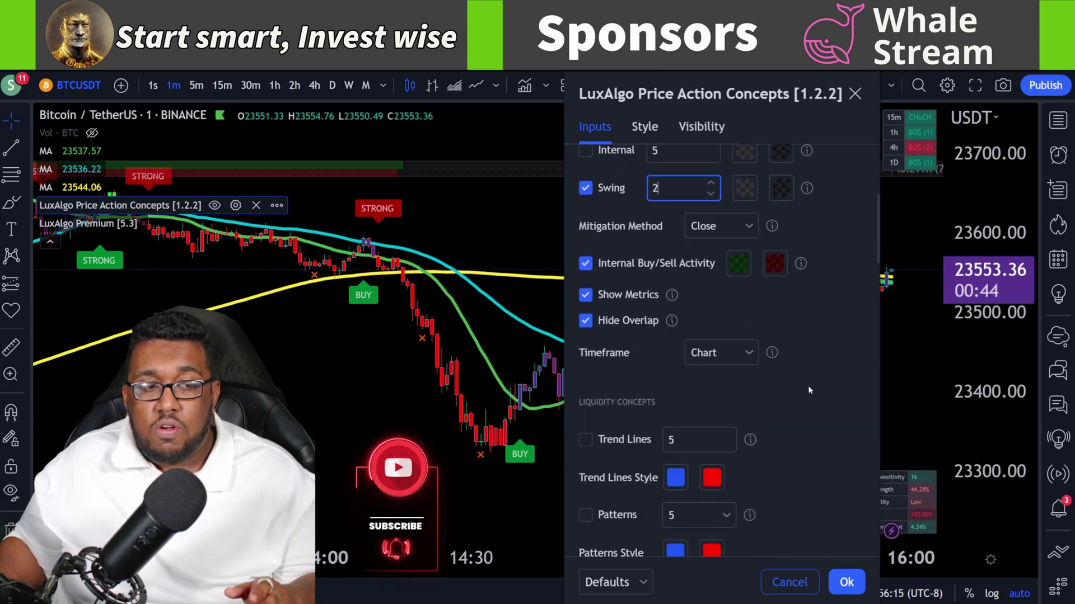
left_click(585, 299)
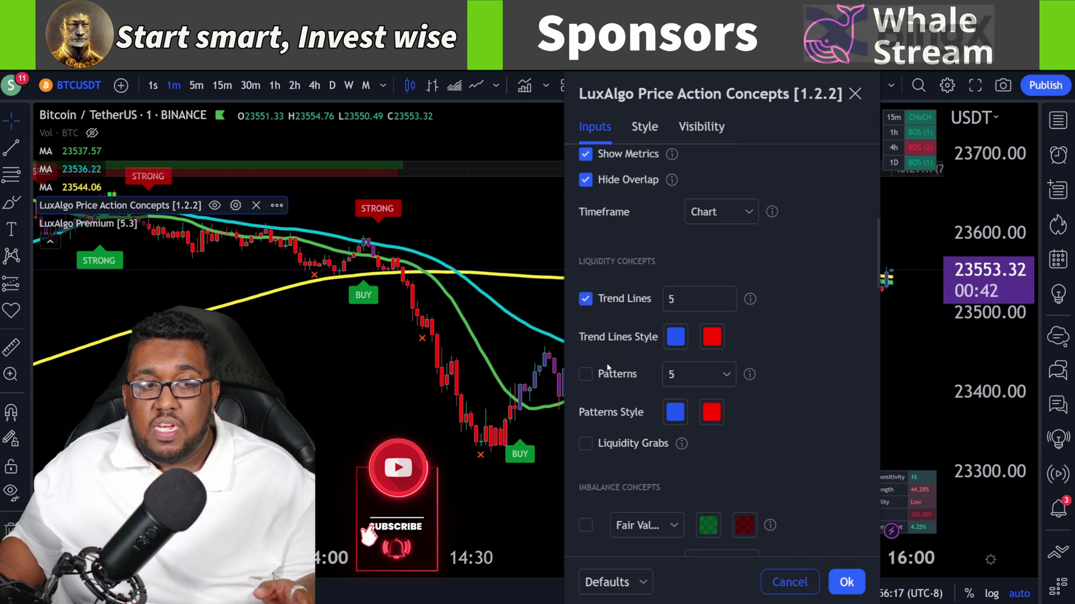
left_click(585, 374)
left_click_drag(721, 124, 892, 124)
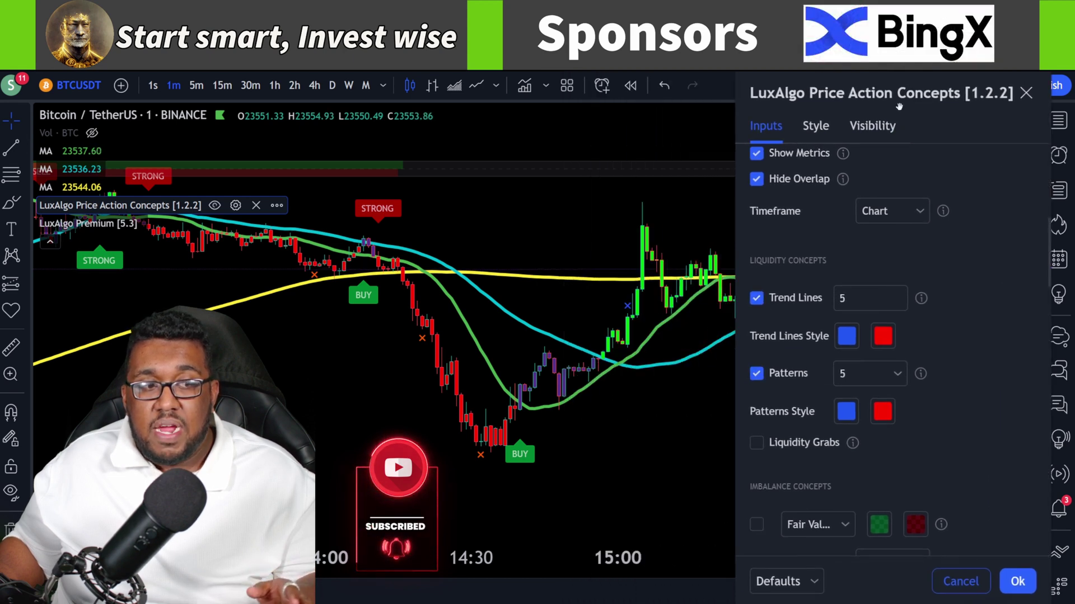
scroll(593, 319, "up", 2)
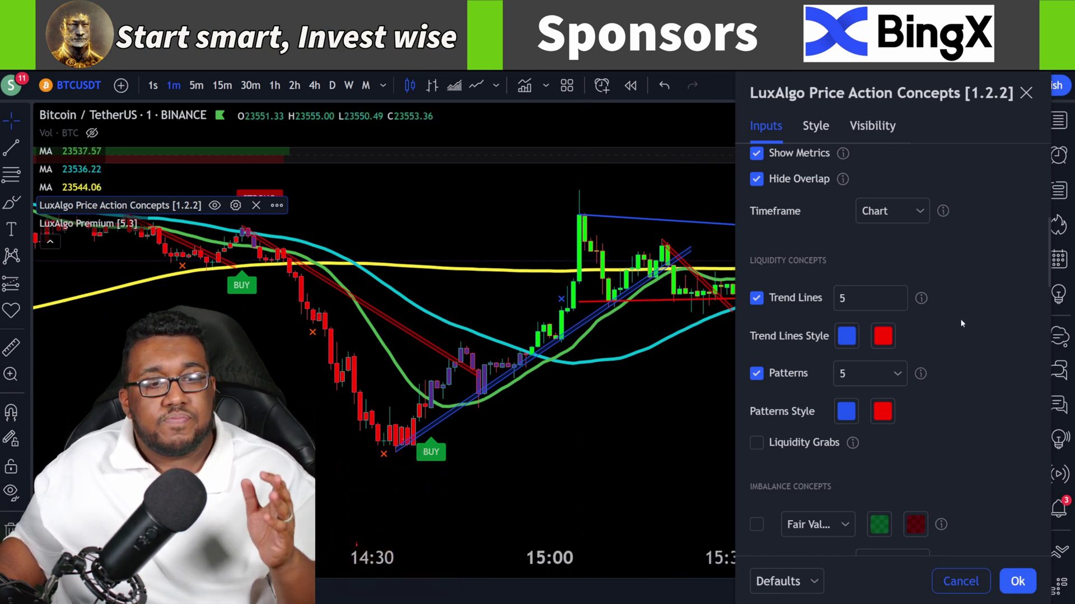
Enable the Daily and Weekly levels under Highs & Lows MTF
scroll(806, 314, "down", 3)
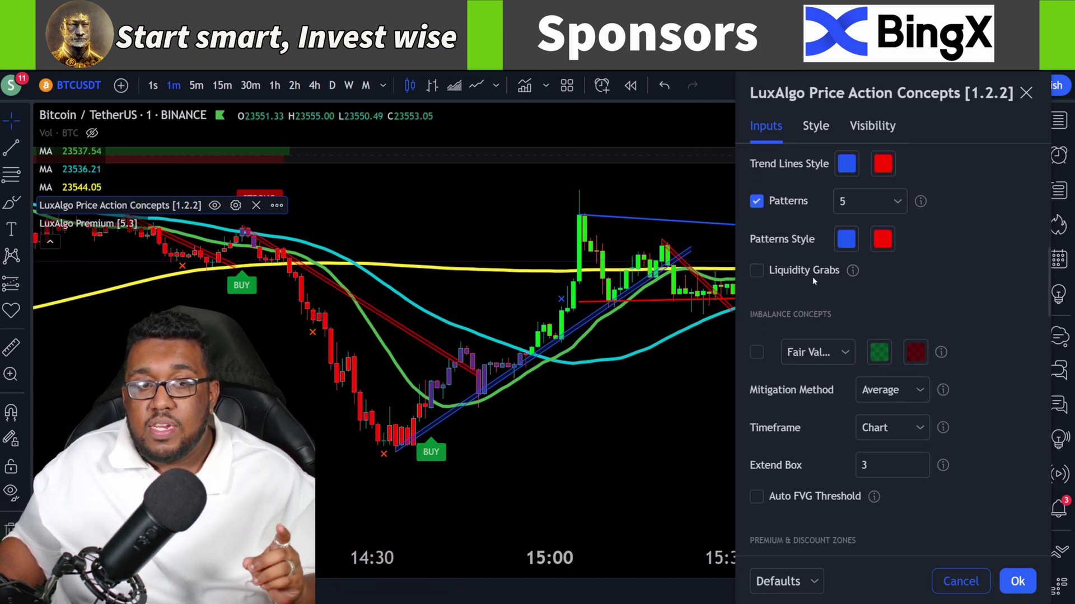
scroll(873, 275, "down", 2)
scroll(962, 257, "down", 6)
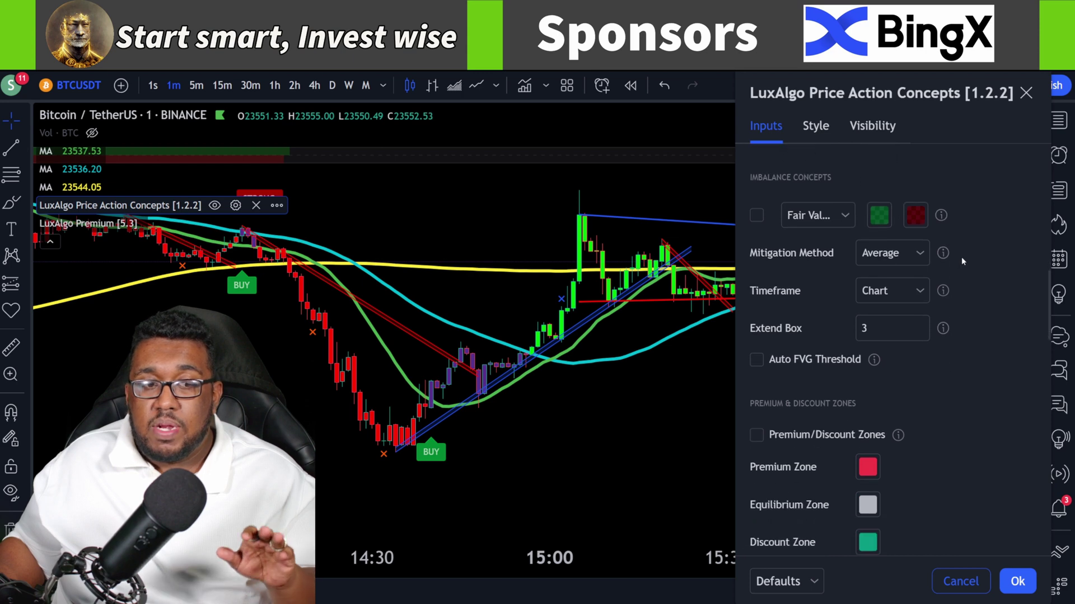
scroll(961, 259, "down", 3)
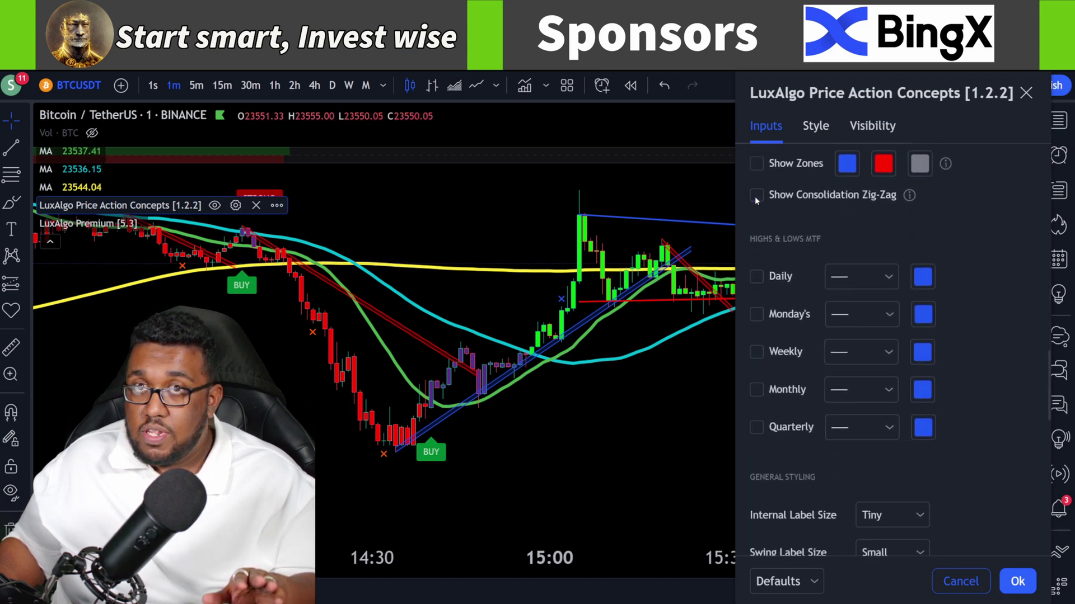
left_click(756, 277)
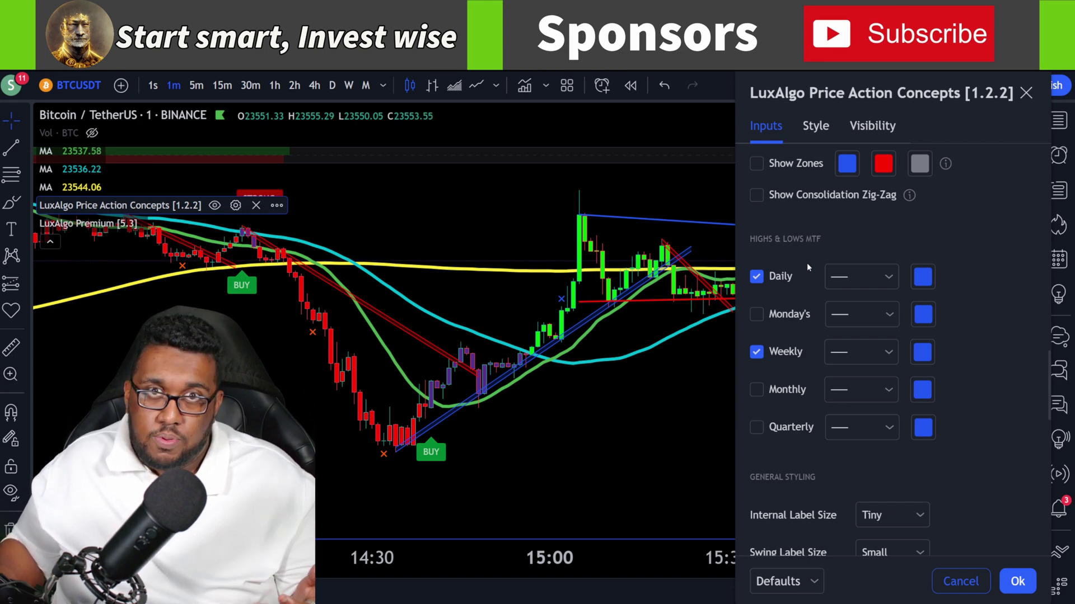
Set the indicator's Dashboard Size to Large and apply the settings
scroll(946, 317, "down", 5)
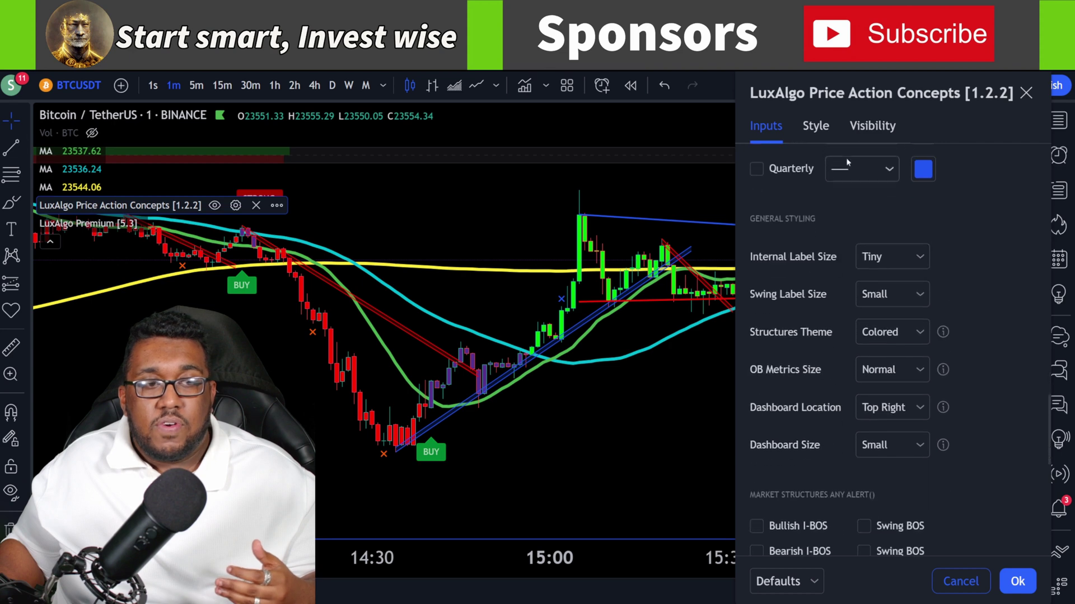
left_click_drag(903, 108, 552, 97)
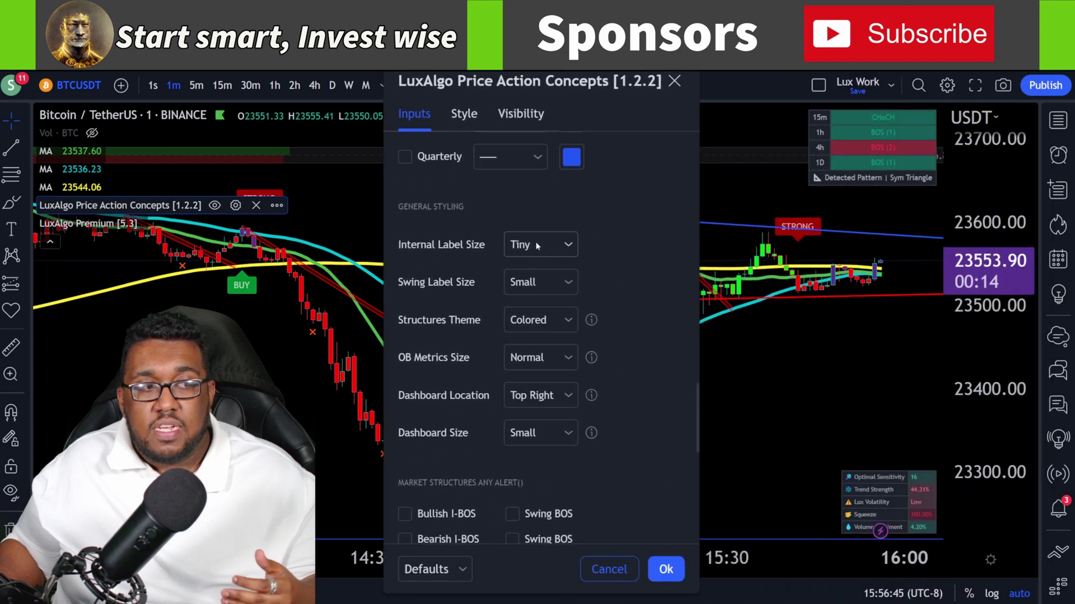
left_click_drag(572, 113, 492, 113)
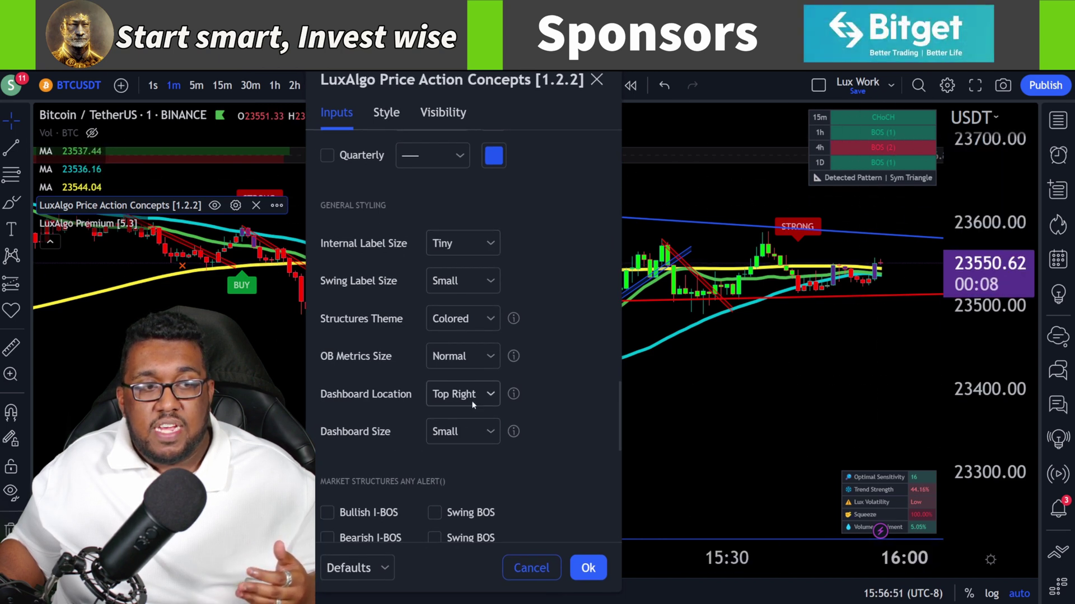
left_click(466, 431)
left_click(458, 535)
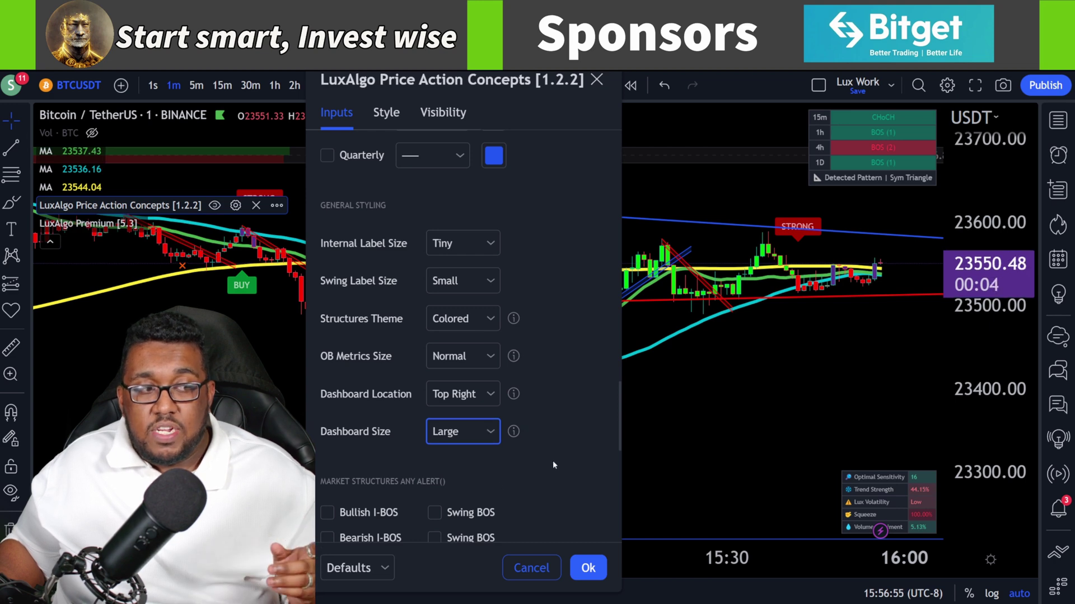
left_click(588, 567)
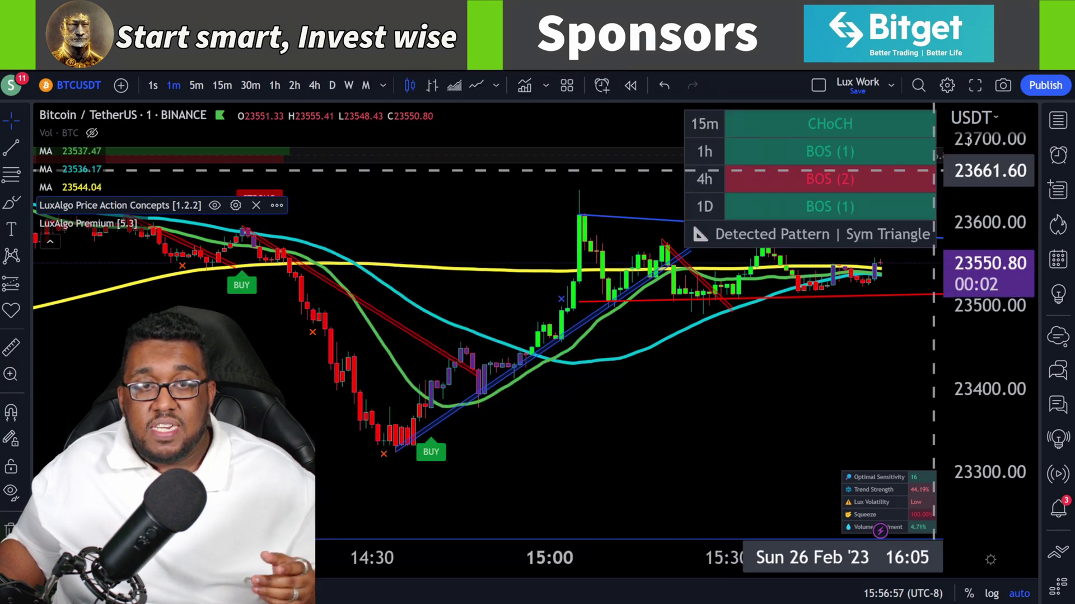
Reduce the browser page zoom to examine the chart with its dashboard, and restore the original zoom
key("alt+f")
left_click(1008, 144)
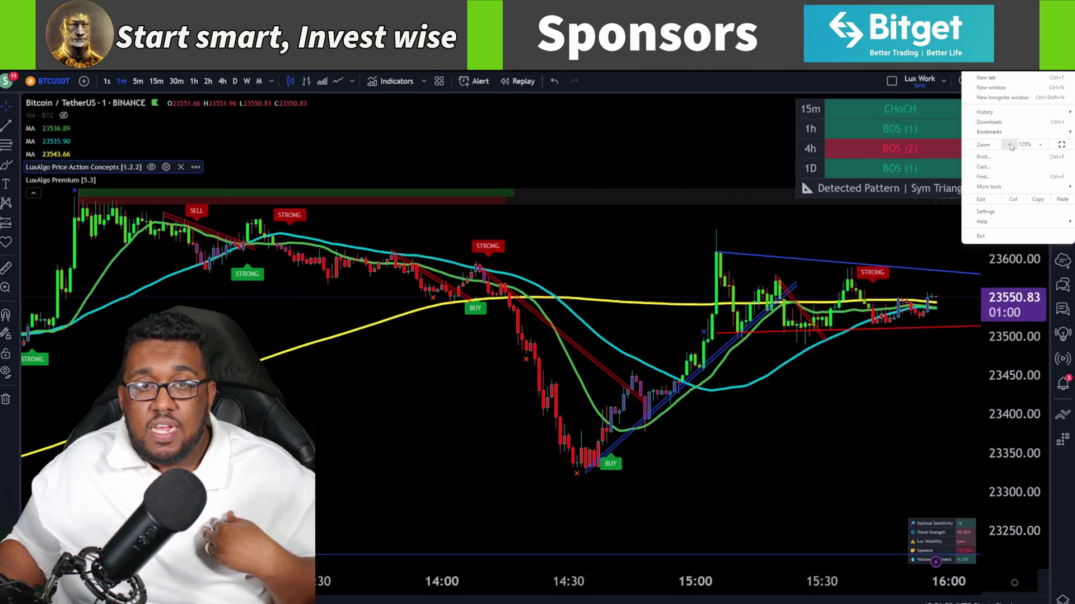
left_click(1007, 144)
left_click(883, 233)
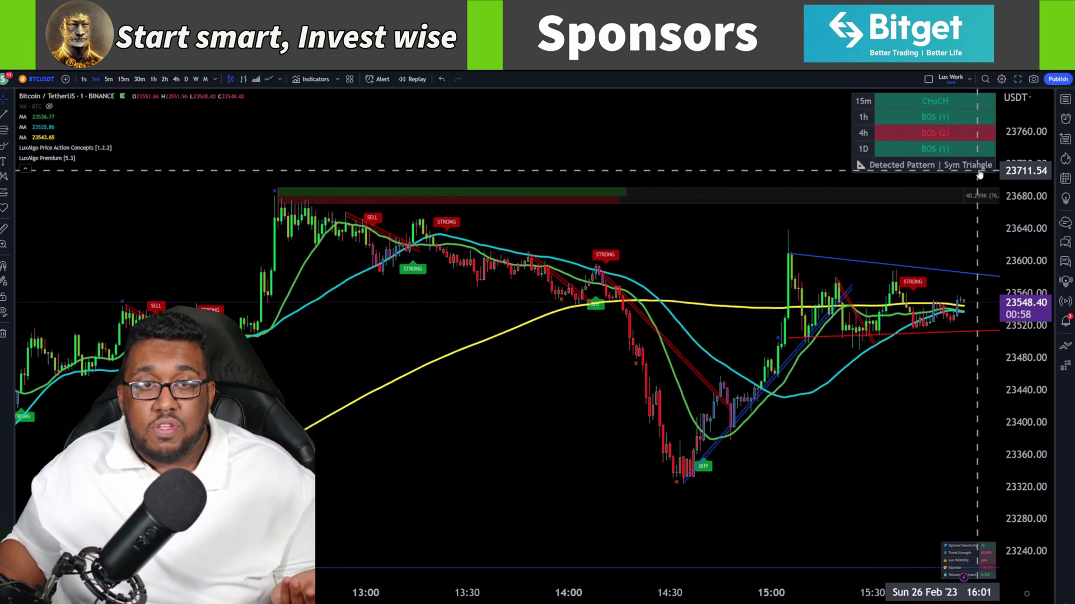
left_click(1065, 74)
left_click(1042, 144)
left_click(1042, 144)
left_click(1042, 144)
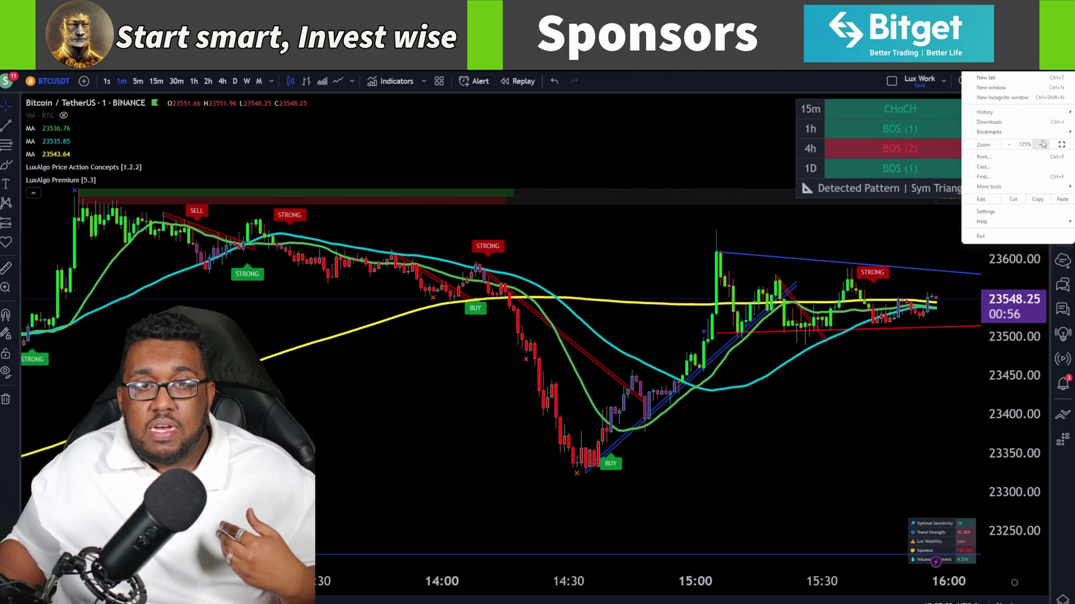
left_click(1042, 144)
left_click(507, 189)
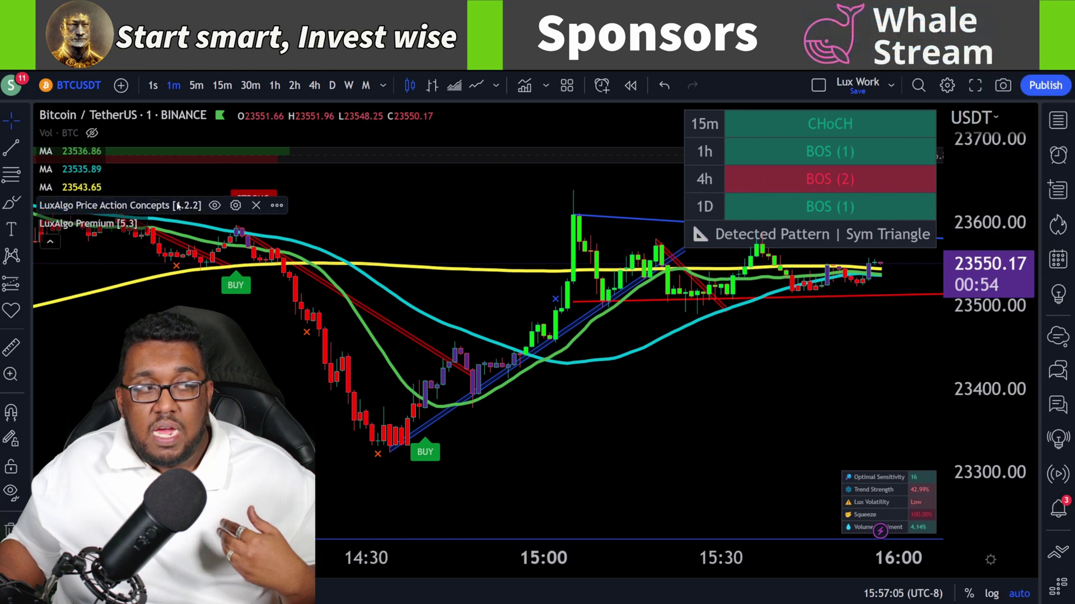
Set the LuxAlgo Price Action Concepts Dashboard Size to Small and apply the settings
left_click(235, 205)
scroll(621, 340, "down", 12)
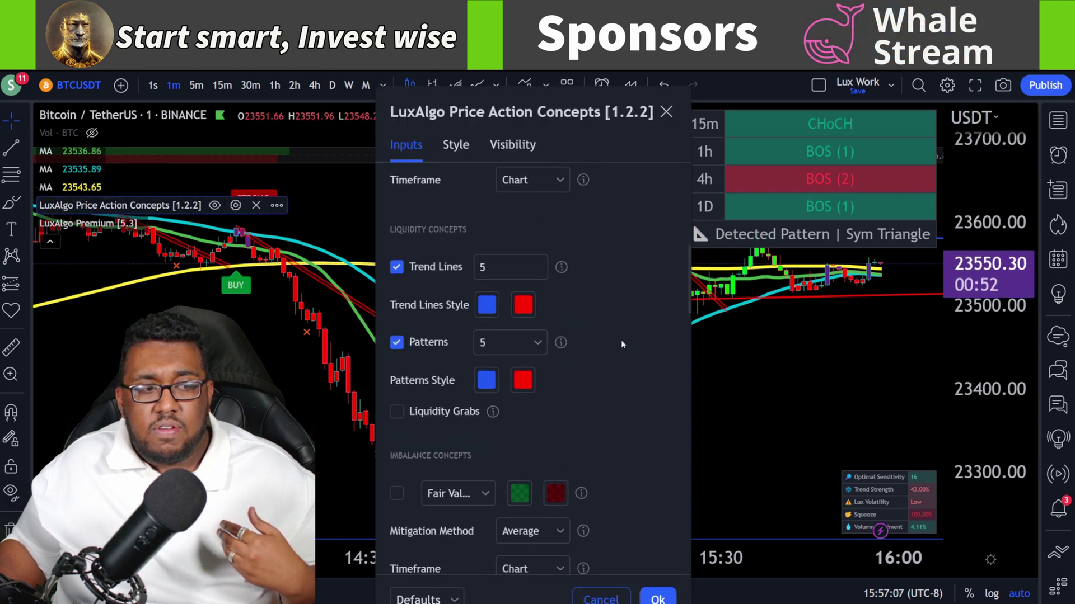
scroll(623, 338, "down", 6)
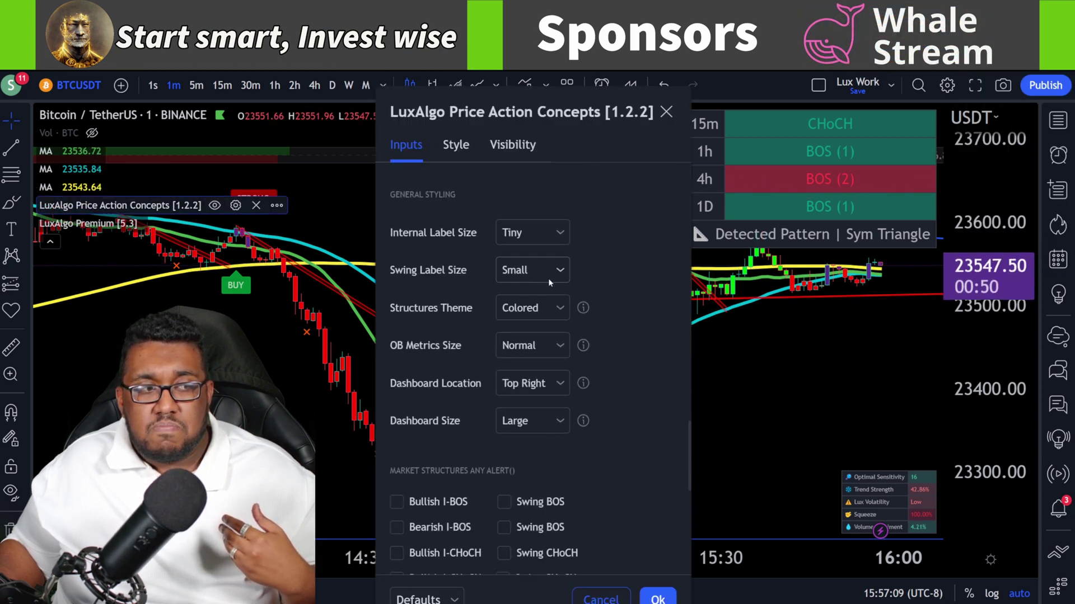
left_click(534, 421)
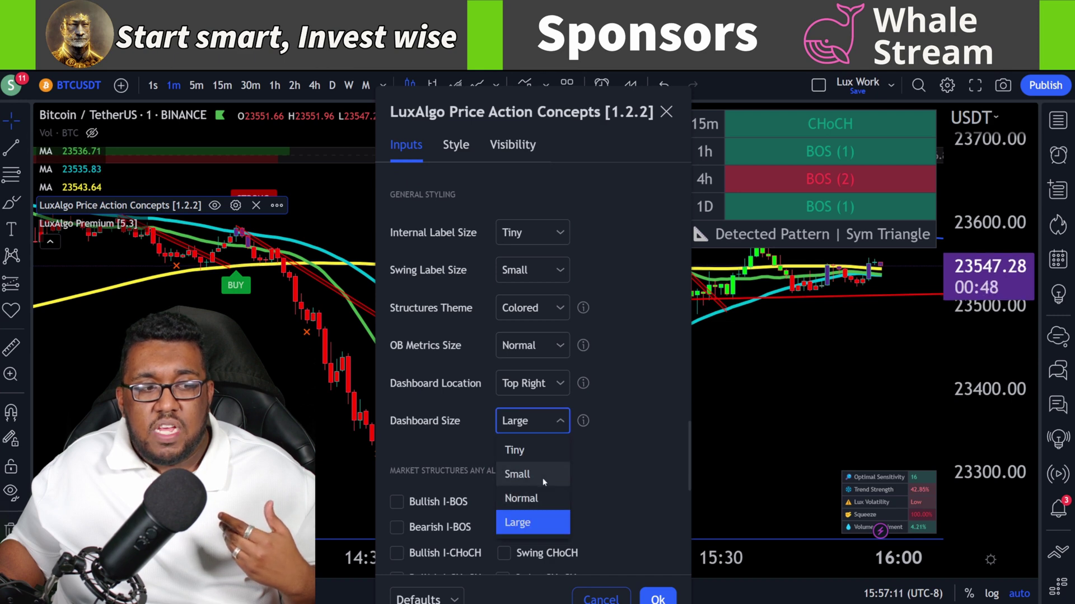
left_click(537, 475)
left_click(659, 593)
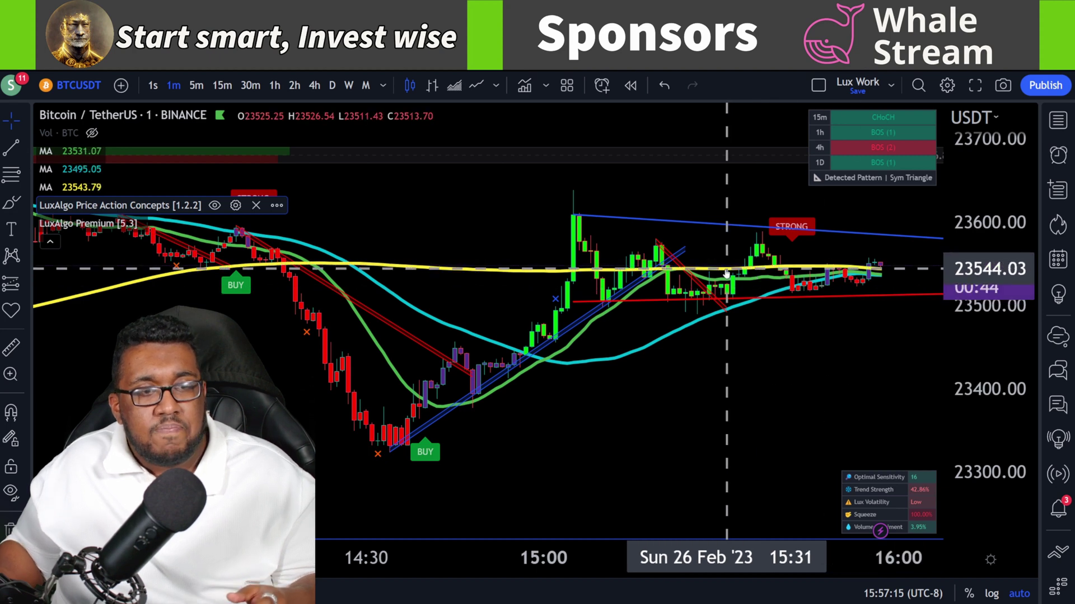
left_click_drag(797, 343, 637, 303)
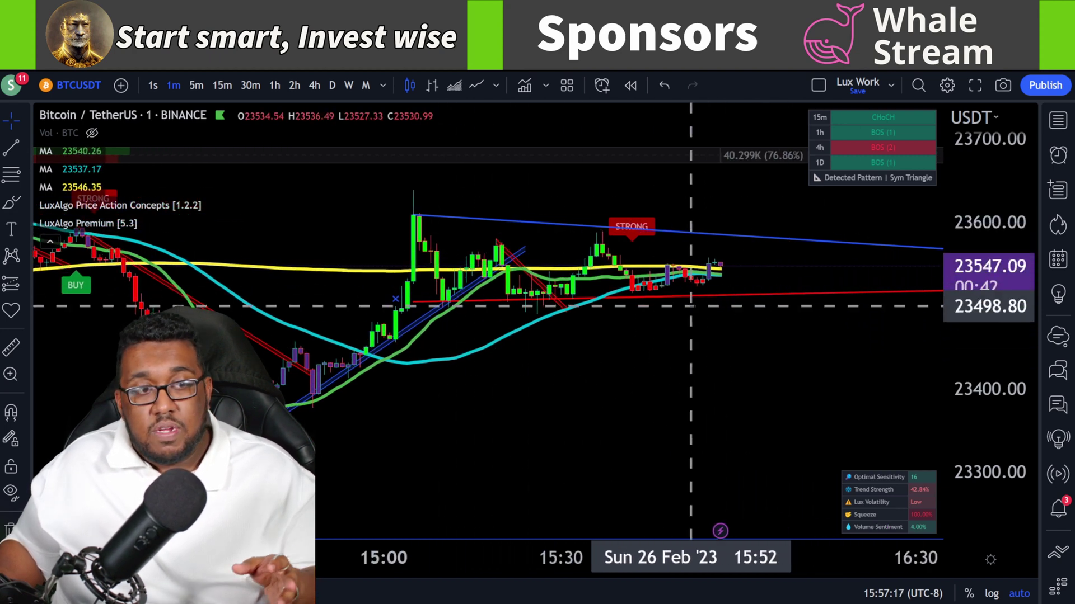
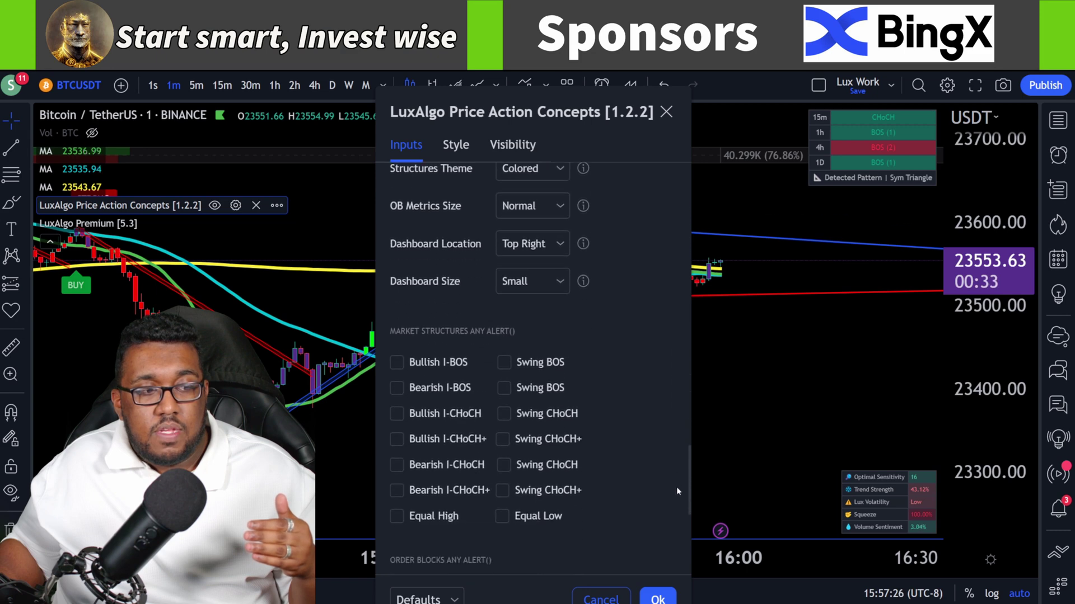
Review the Price Action Concepts general styling and market structure alert options, and close its settings
scroll(562, 436, "up", 4)
scroll(561, 436, "up", 3)
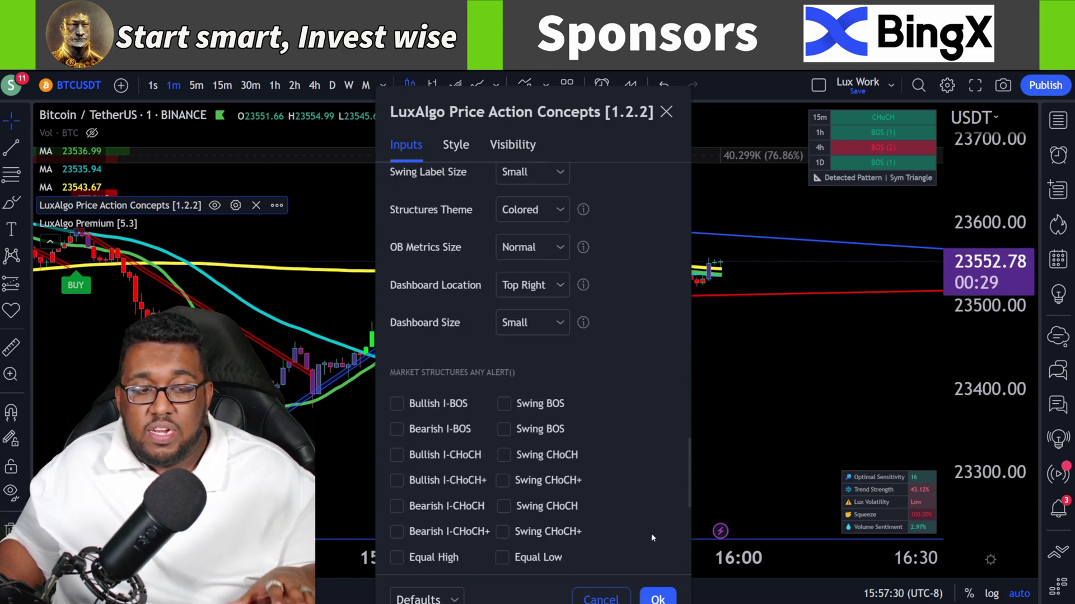
left_click(658, 597)
Open the LuxAlgo Premium settings beside the recent candles and check the Presets / Filters and Signal Mode options
mouse_move(104, 228)
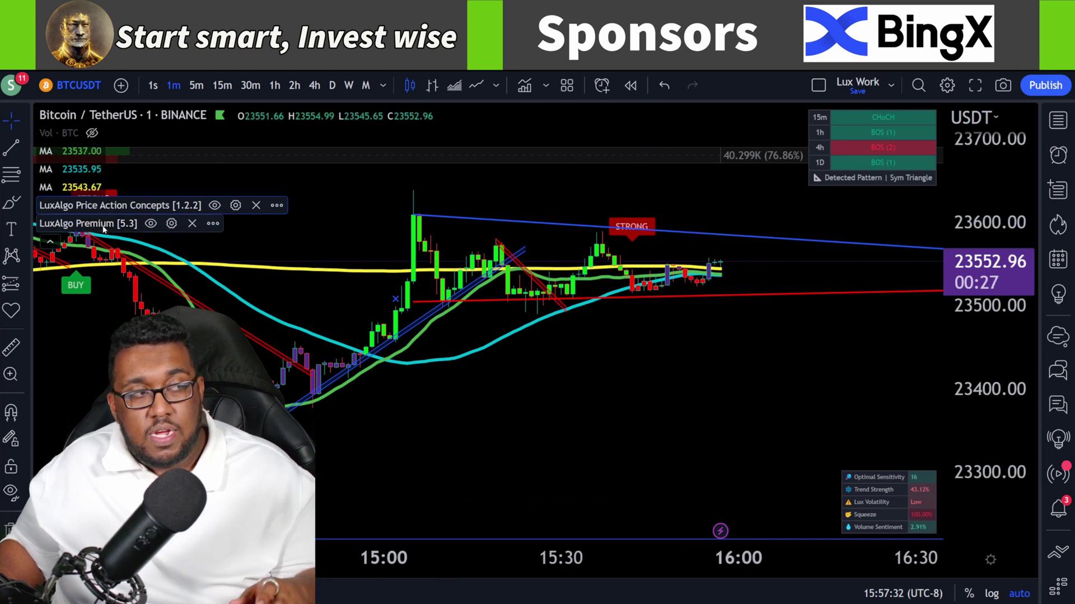
left_click(171, 223)
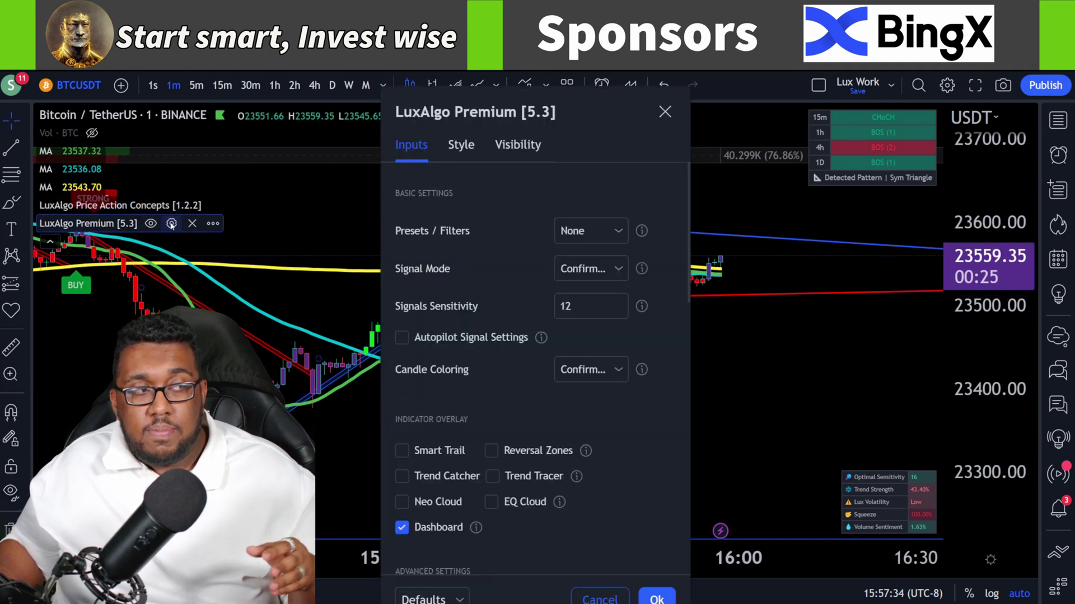
left_click_drag(555, 114, 708, 95)
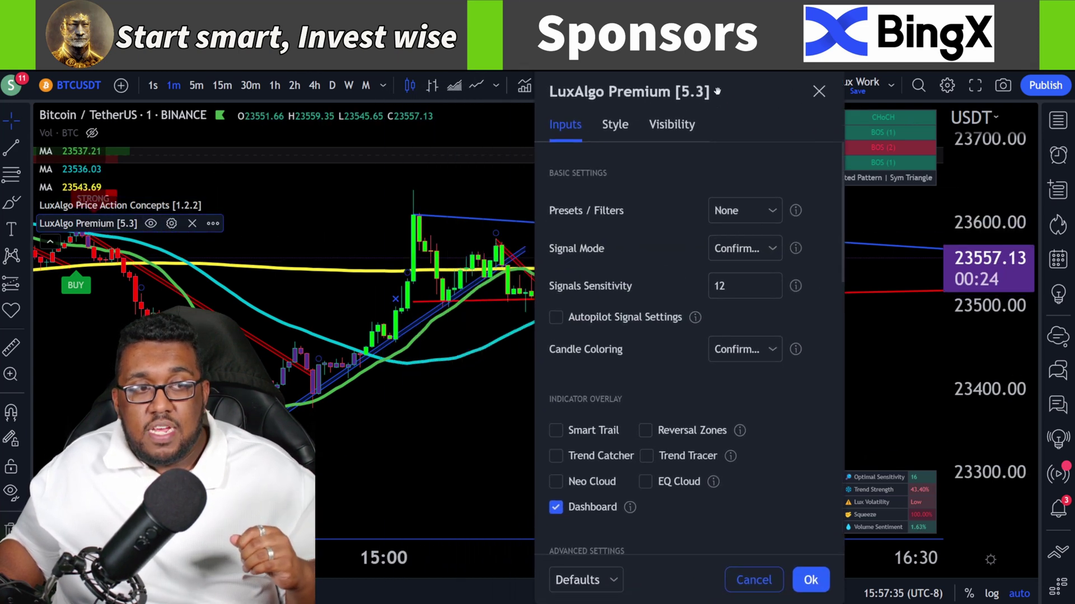
left_click(754, 209)
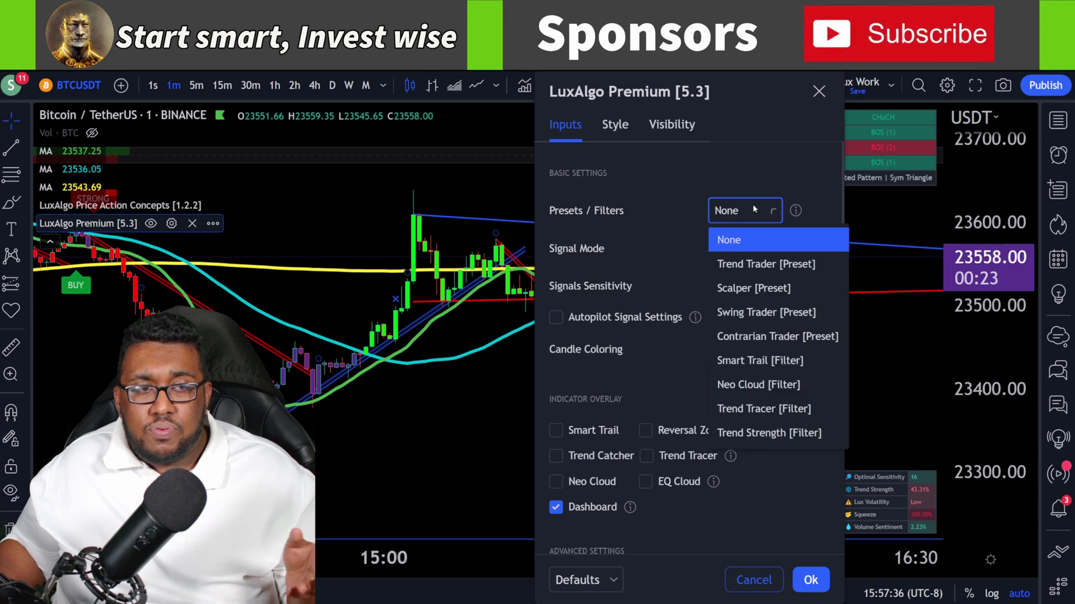
left_click(657, 231)
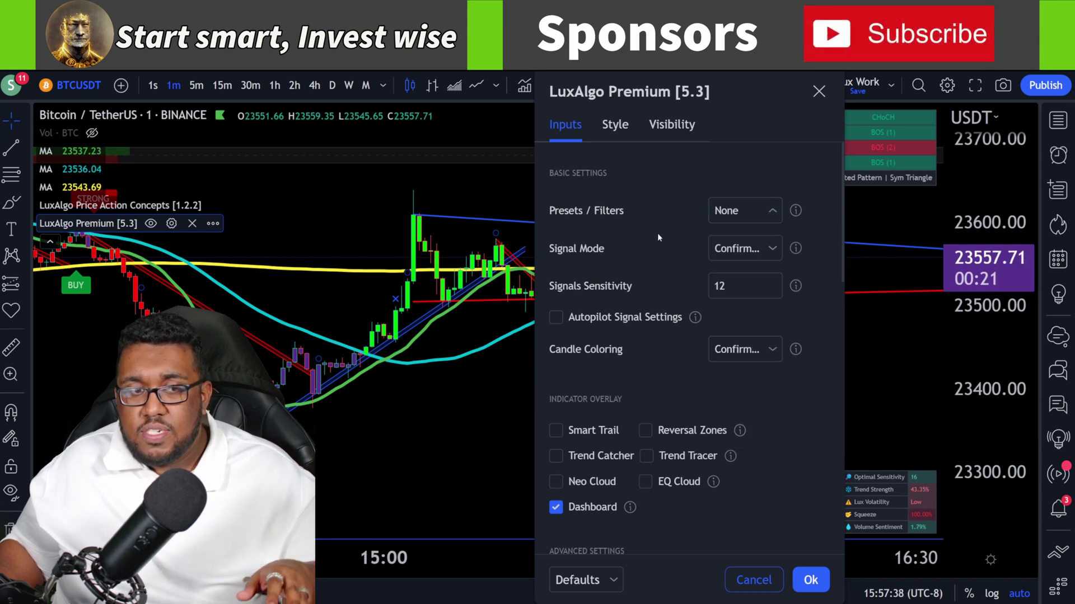
left_click(766, 256)
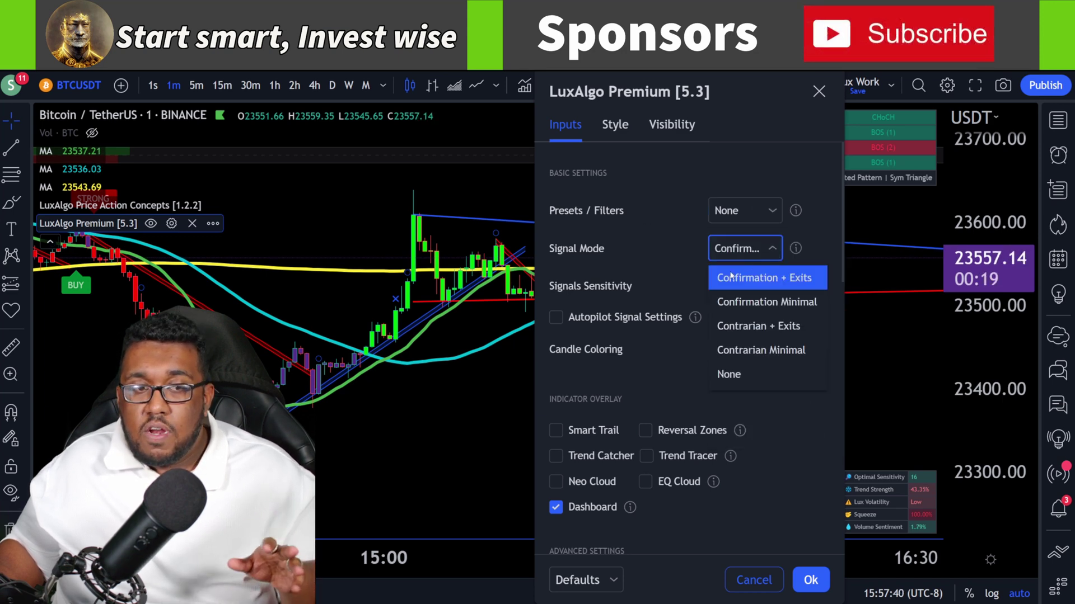
left_click(653, 263)
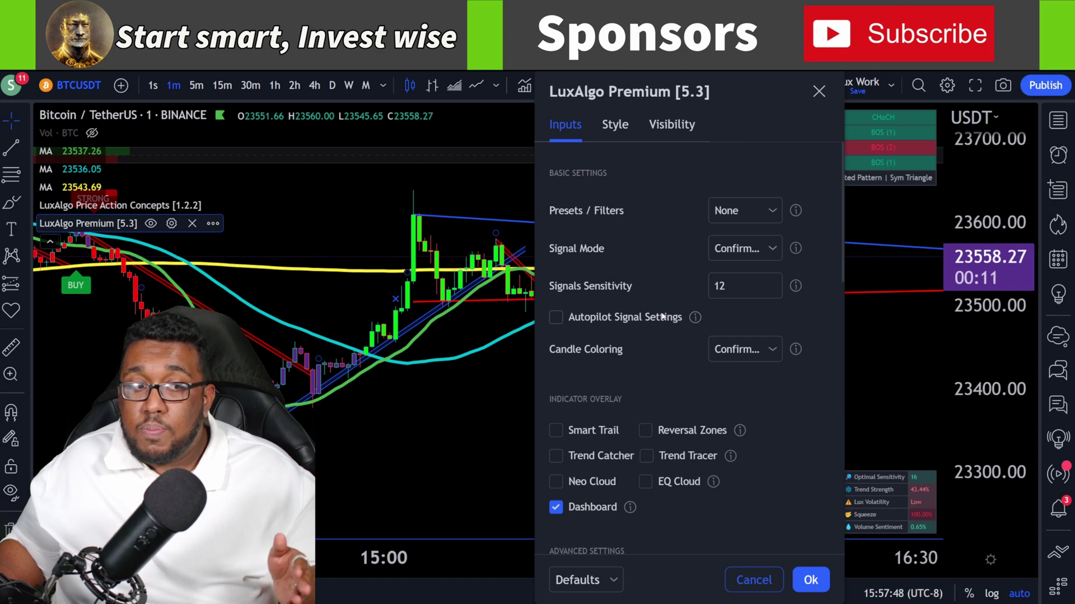
Enable Autopilot Signal Settings and Reversal Zones for LuxAlgo Premium, with Candle Coloring on Confirmation Simple
left_click(558, 320)
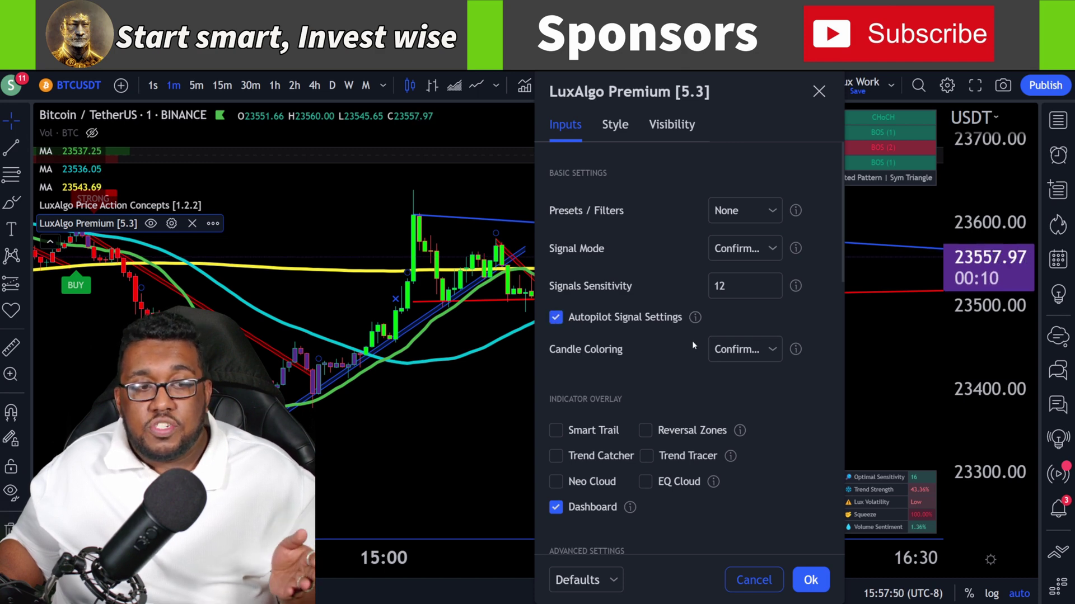
left_click(757, 357)
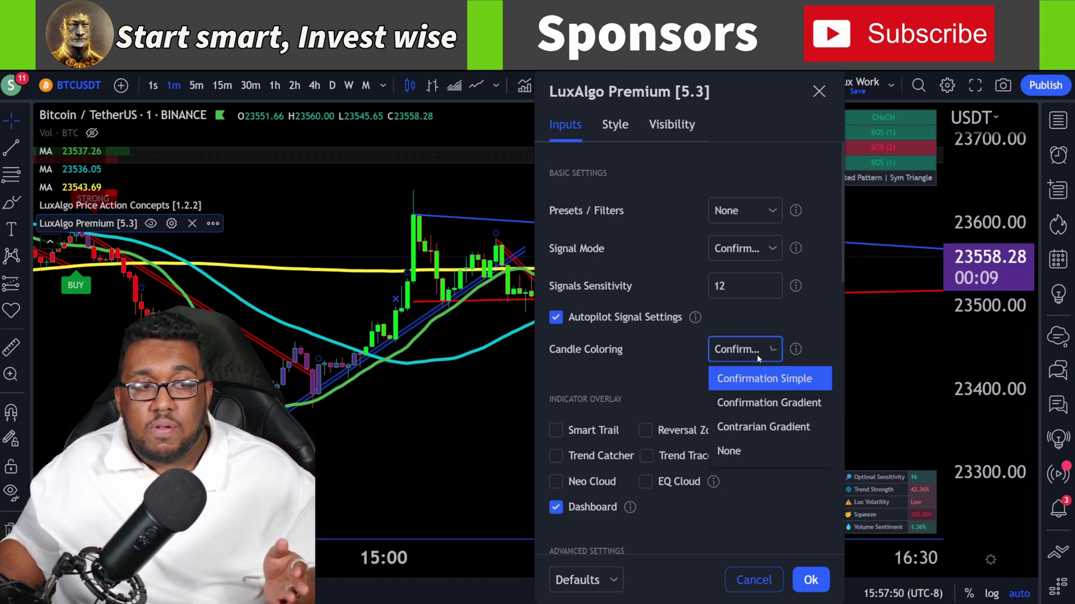
left_click(771, 380)
scroll(681, 368, "down", 2)
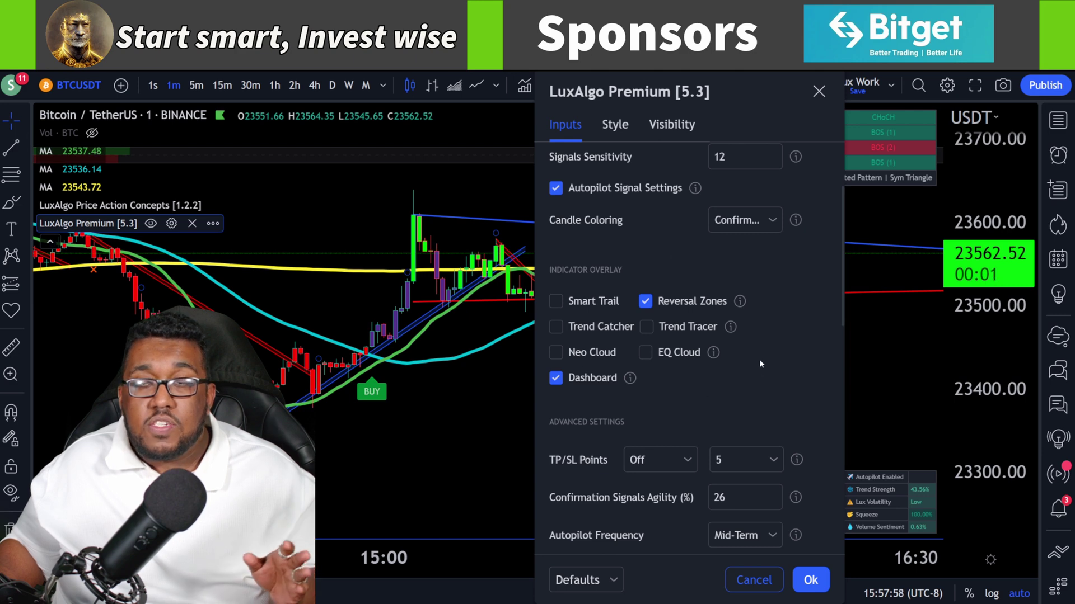
Turn on TP/SL Points in the LuxAlgo Premium advanced settings, keeping the latest candles visible beside the dialog
scroll(759, 364, "down", 2)
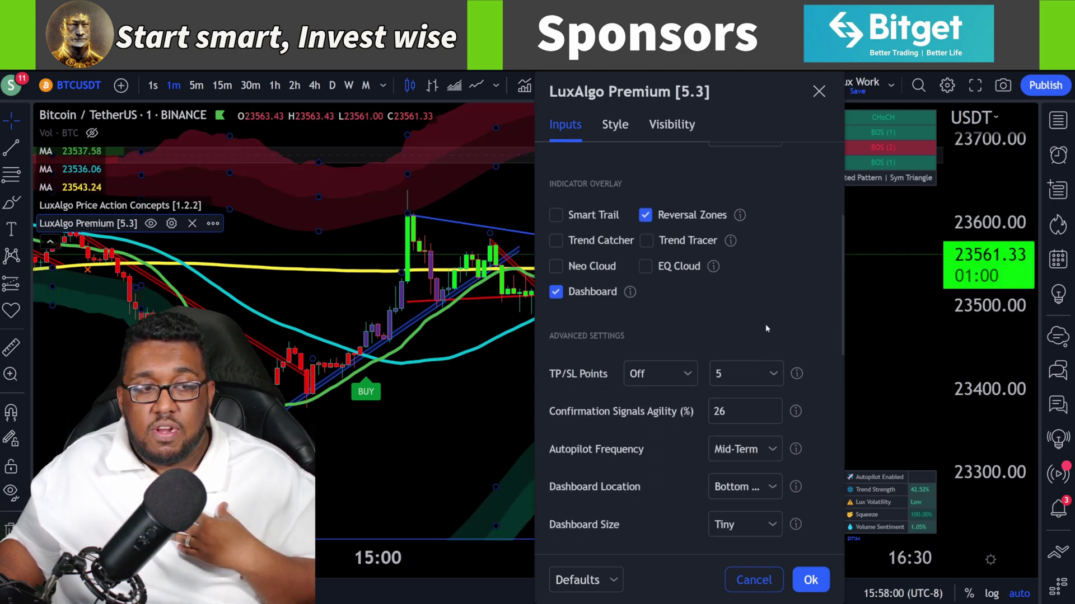
scroll(761, 298, "down", 2)
left_click_drag(711, 95, 327, 114)
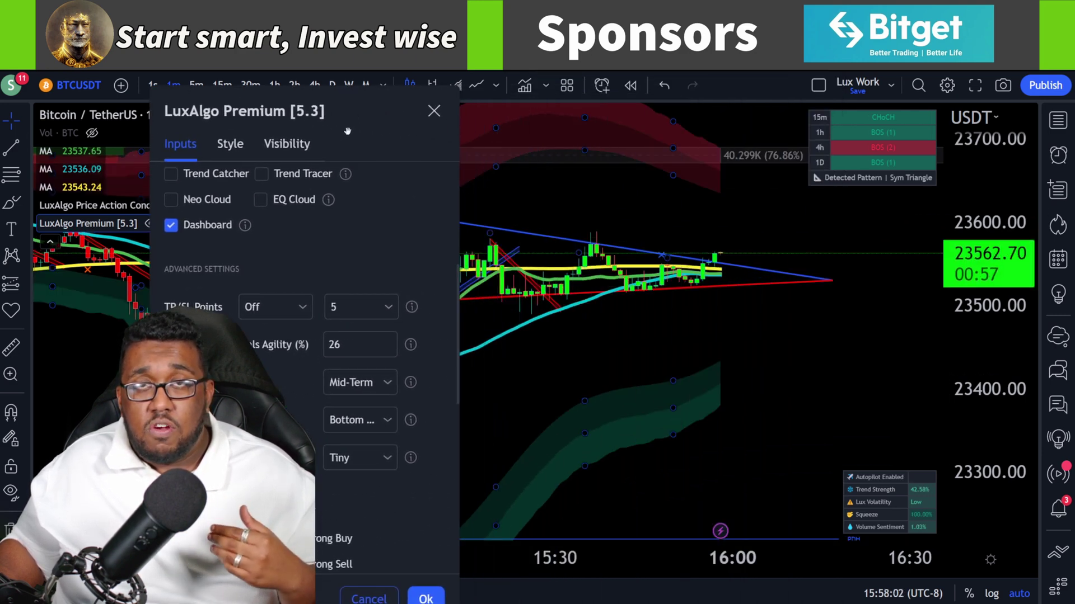
left_click(282, 305)
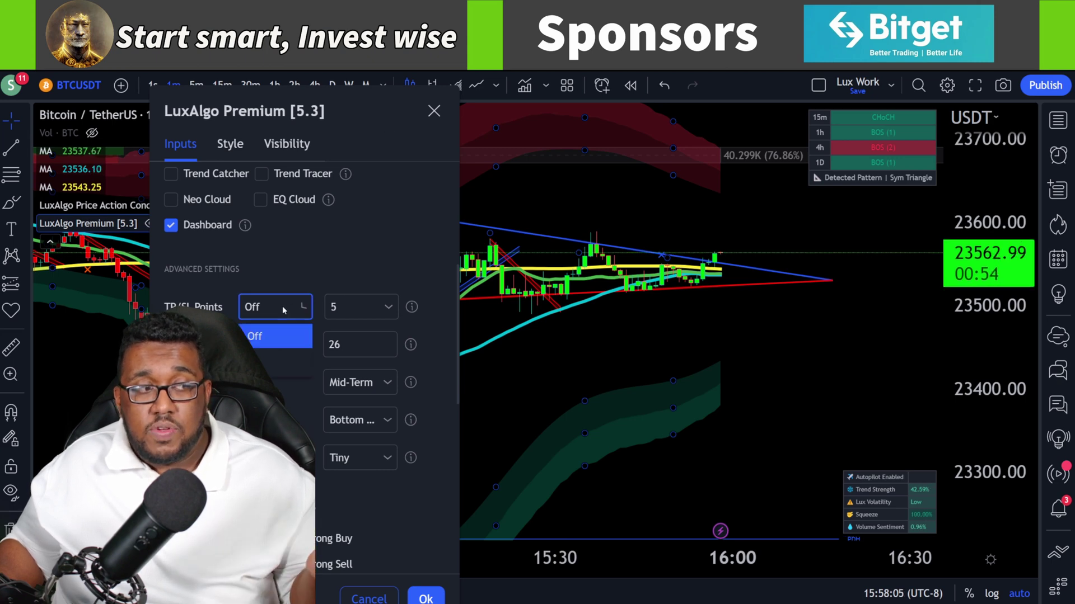
left_click(275, 361)
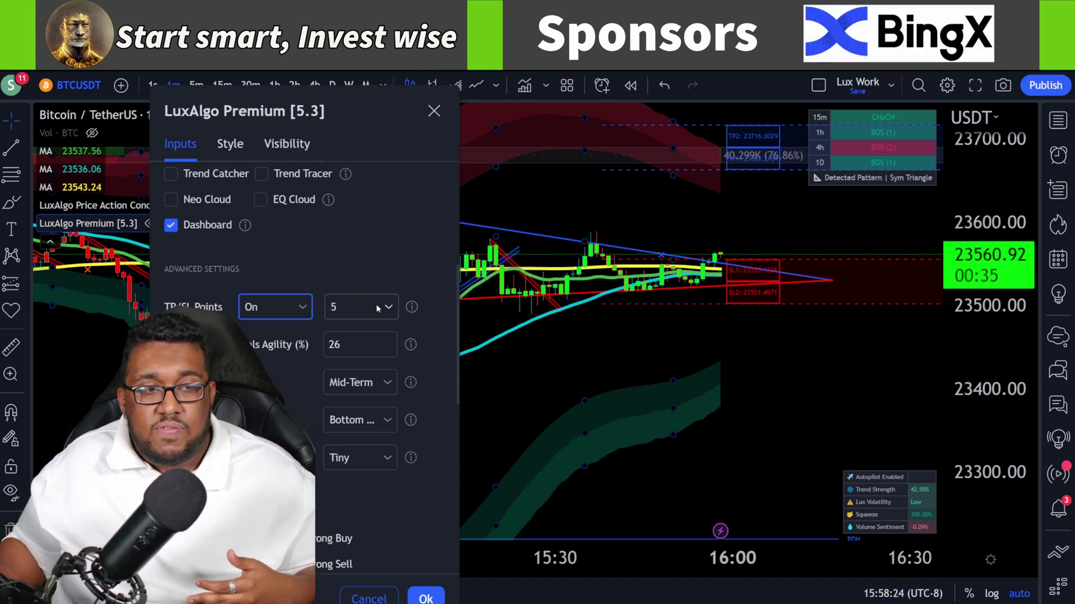
Try TP/SL Points values of 6 and 3, and examine the take-profit and stop-loss levels on the chart
left_click(377, 309)
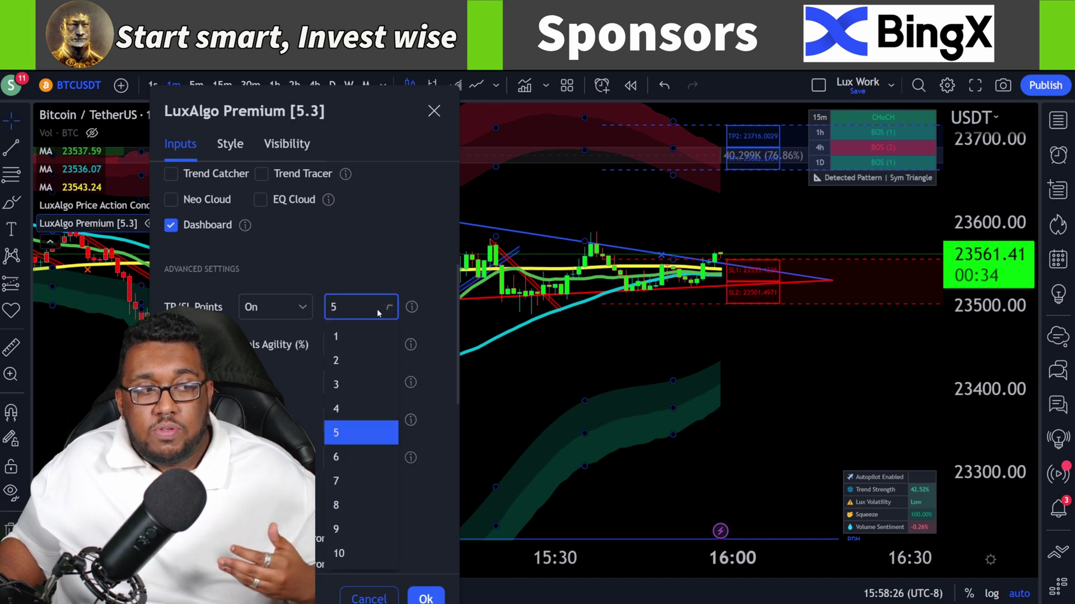
left_click(355, 459)
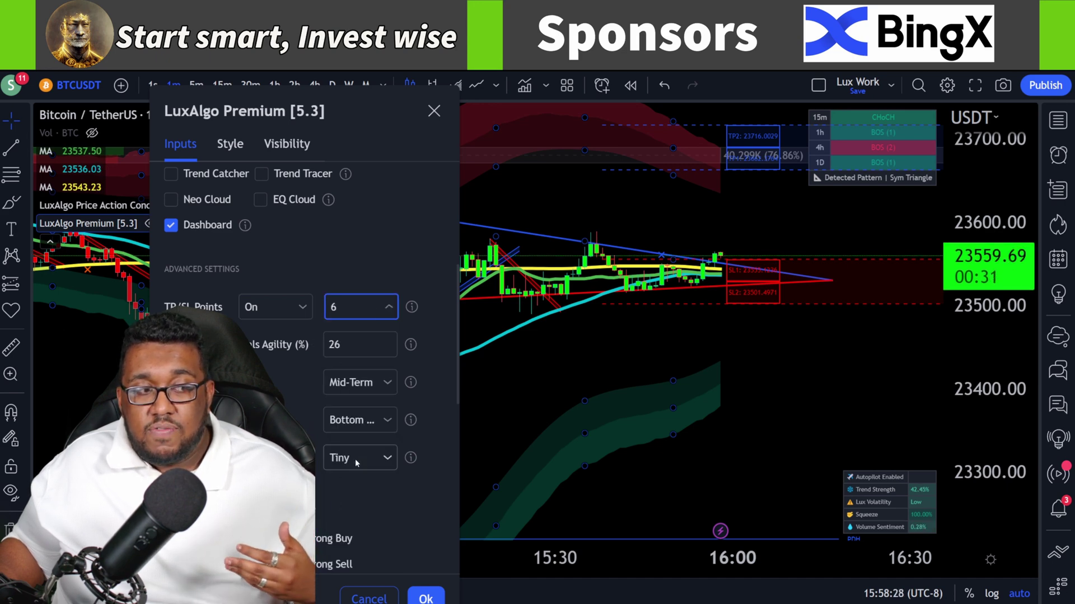
left_click(377, 313)
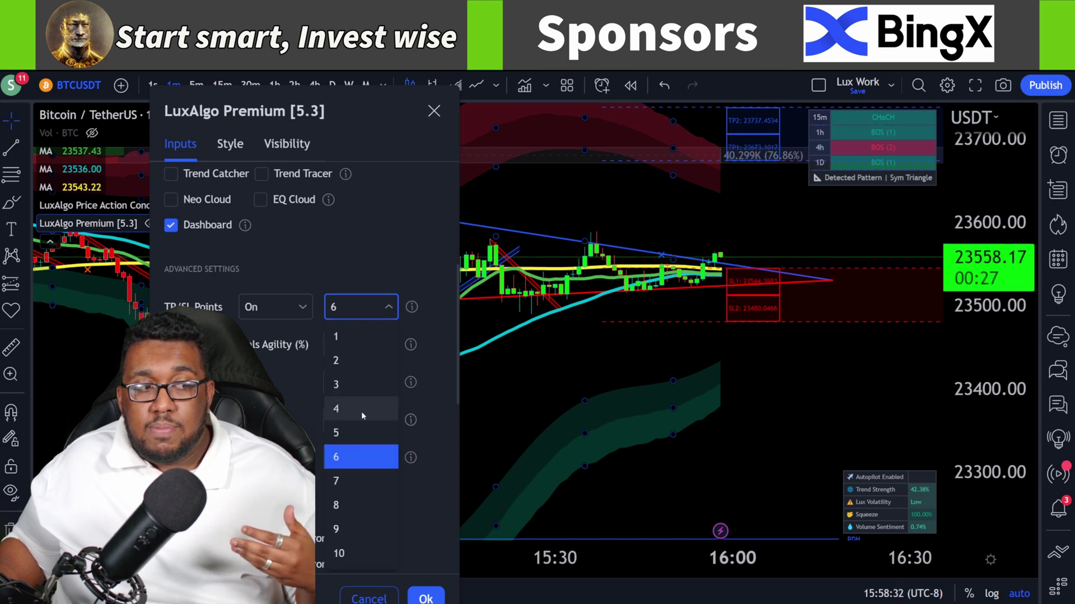
left_click(367, 386)
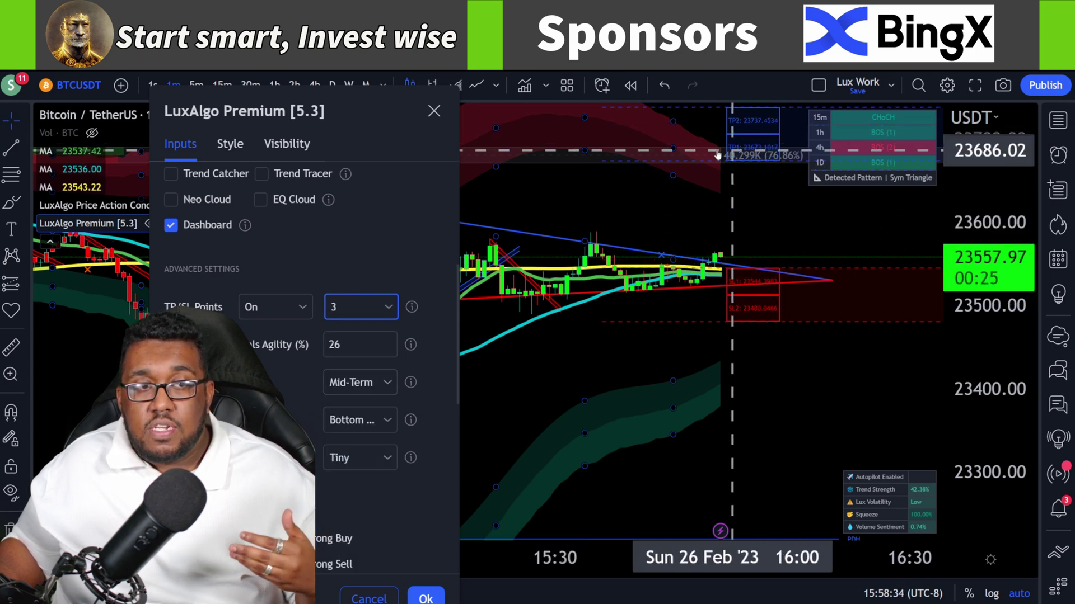
key("Escape")
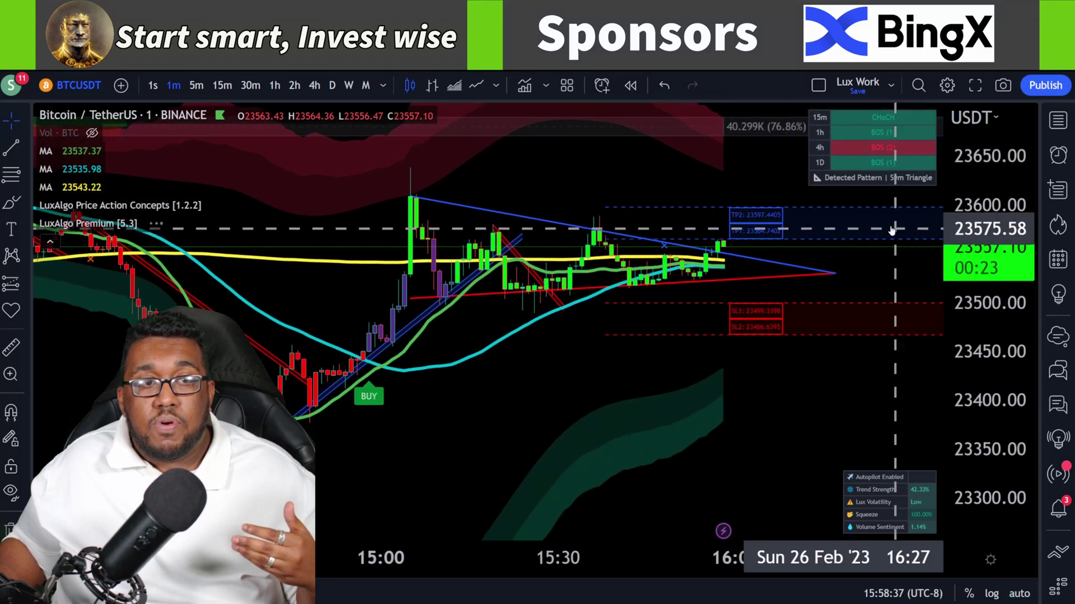
left_click_drag(865, 230, 725, 319)
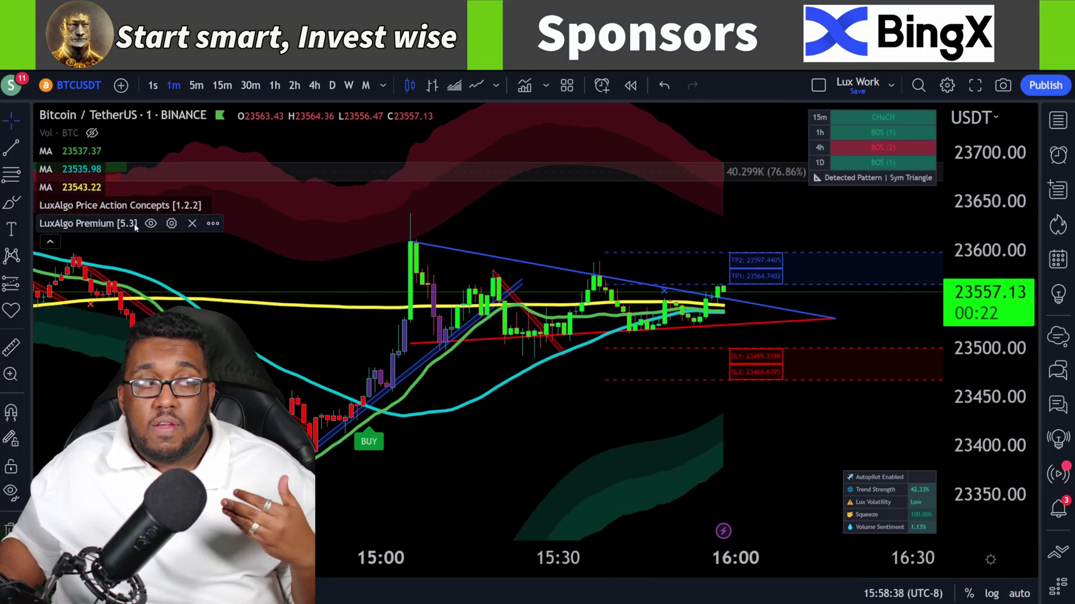
Reopen the LuxAlgo Premium settings and set the TP/SL Points value to 6
left_click(171, 223)
scroll(619, 427, "down", 7)
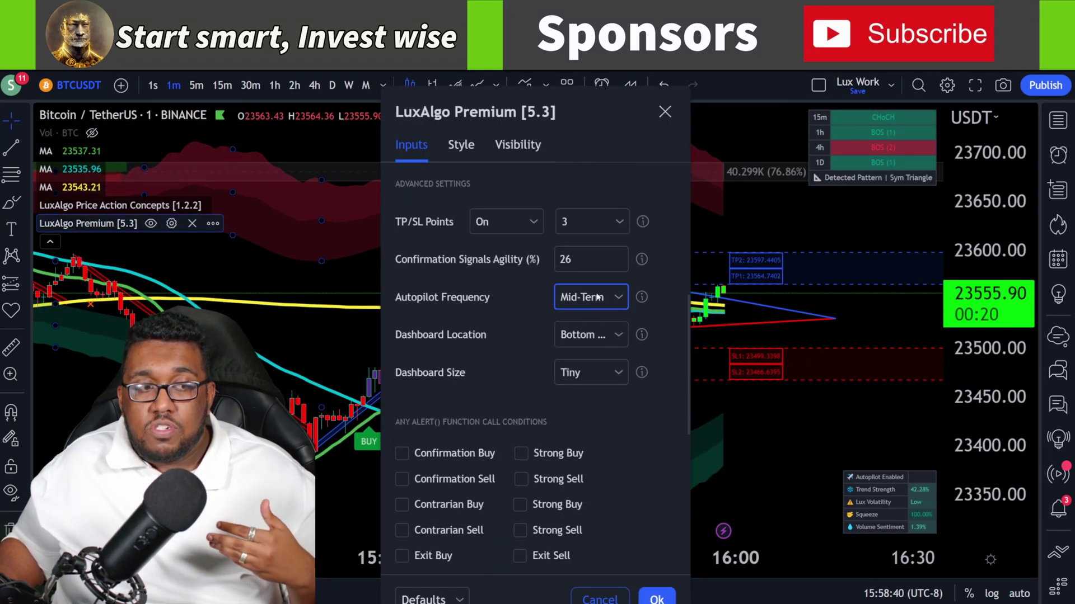
left_click(590, 297)
scroll(615, 313, "up", 4)
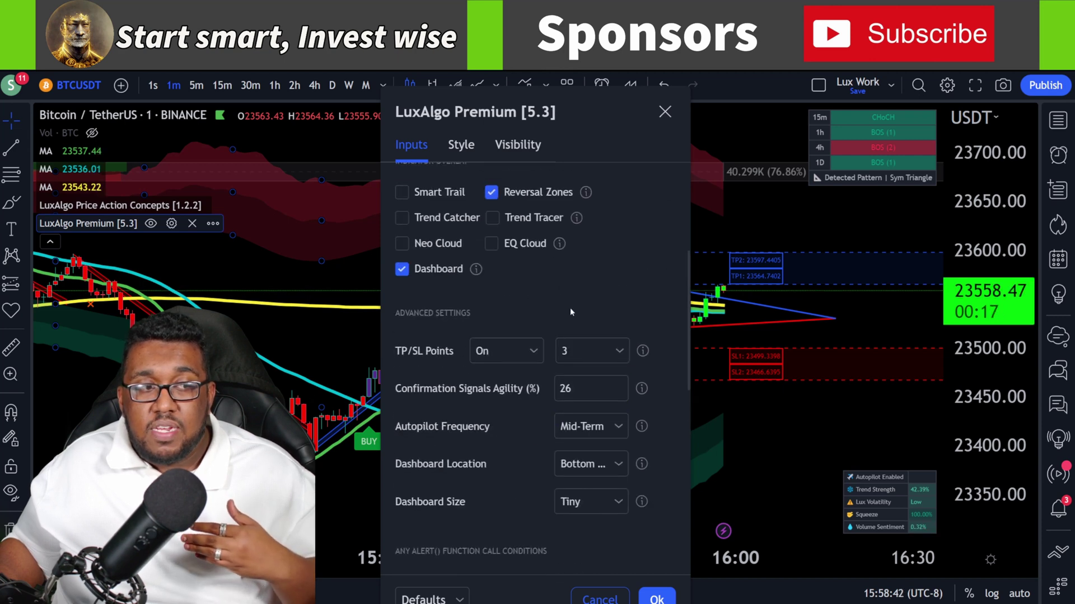
scroll(604, 333, "down", 2)
left_click(616, 350)
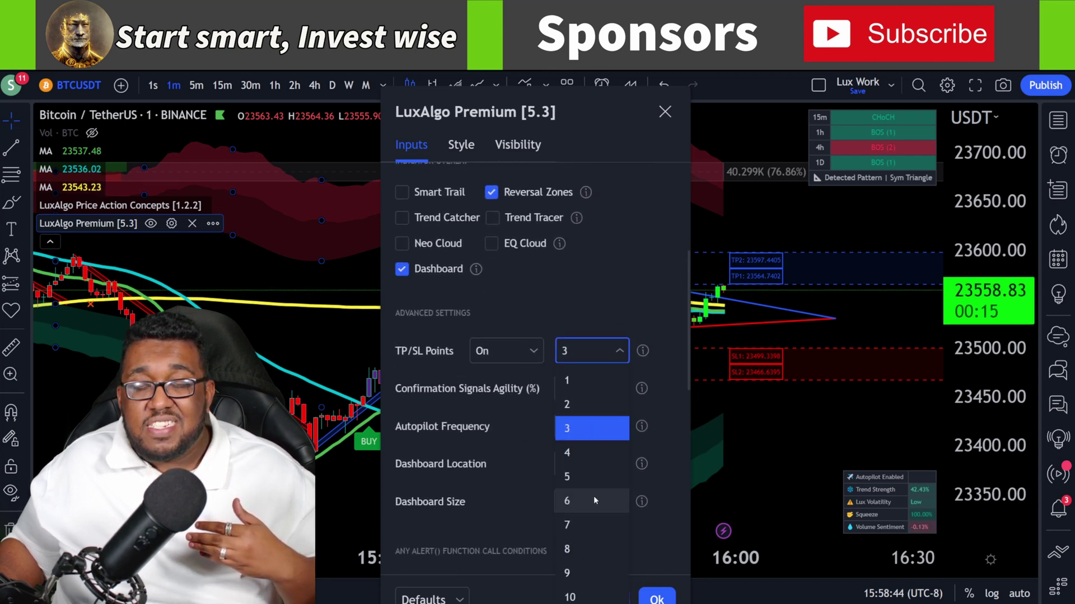
left_click(593, 496)
left_click(615, 316)
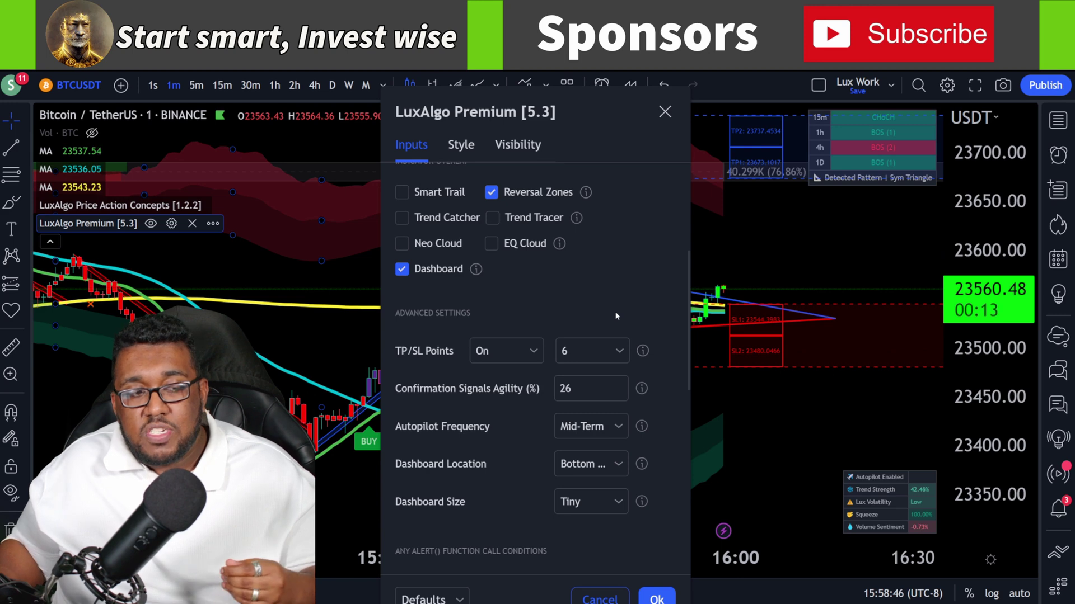
Set the LuxAlgo Premium Autopilot Frequency to Long-Term
scroll(638, 279, "down", 3)
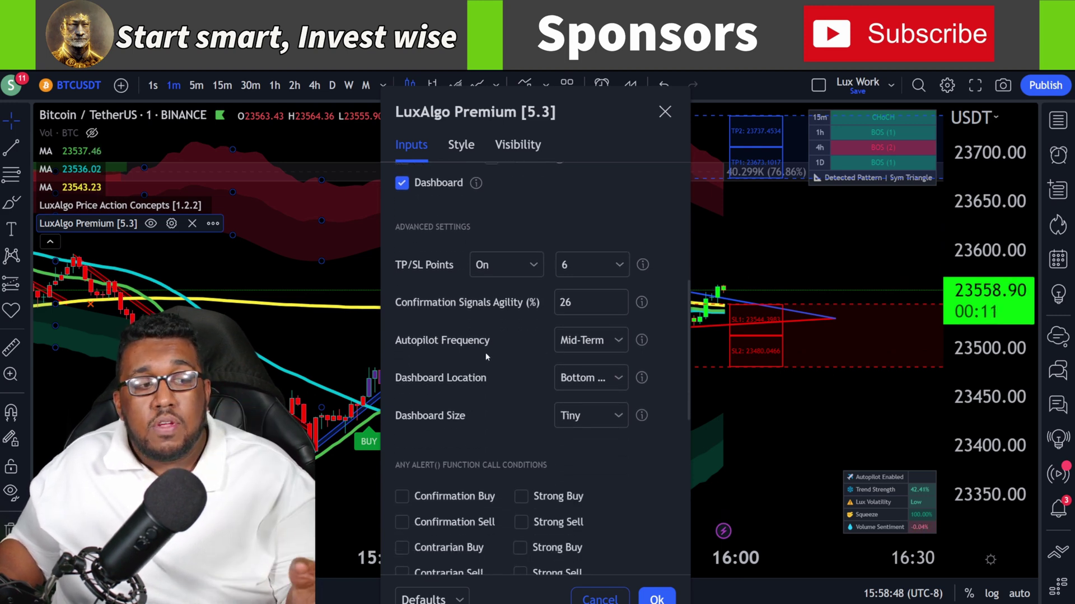
left_click(582, 342)
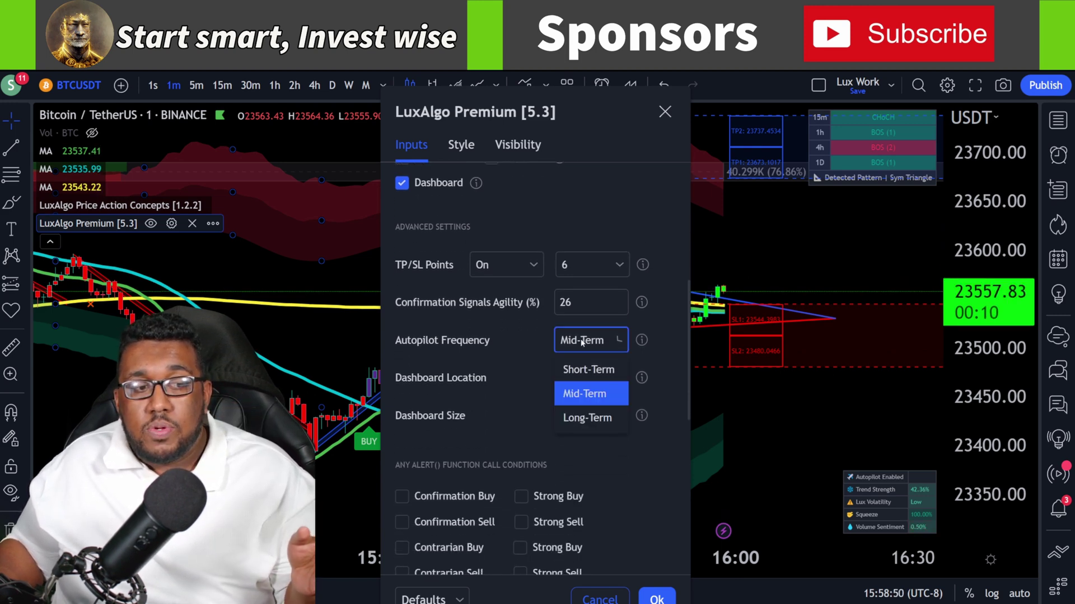
left_click(573, 421)
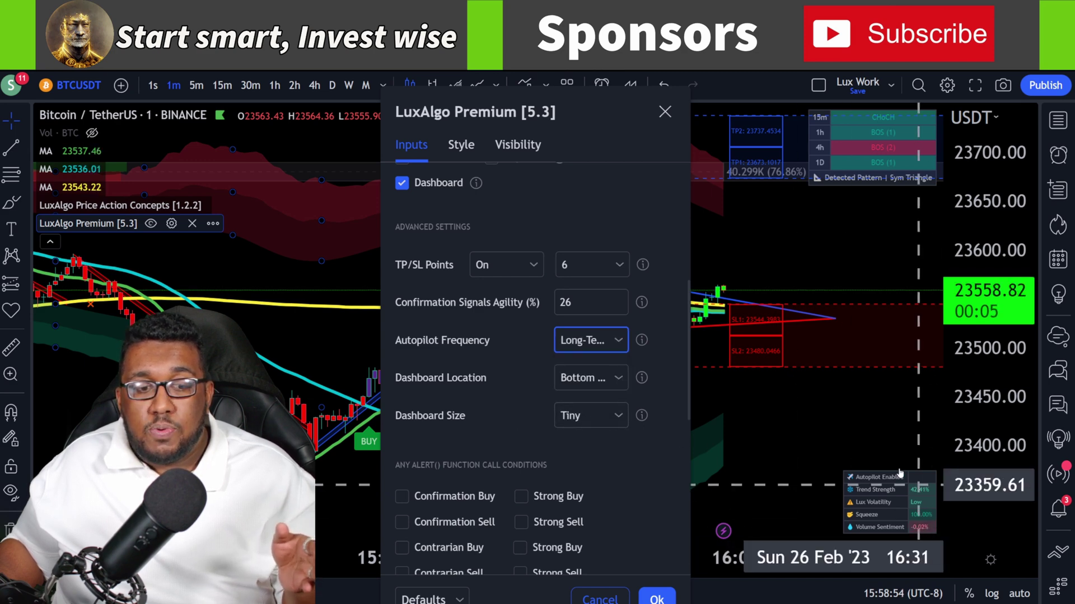
Set the LuxAlgo Premium Dashboard Size to Small, review the alert condition sections, and close the settings
left_click(588, 416)
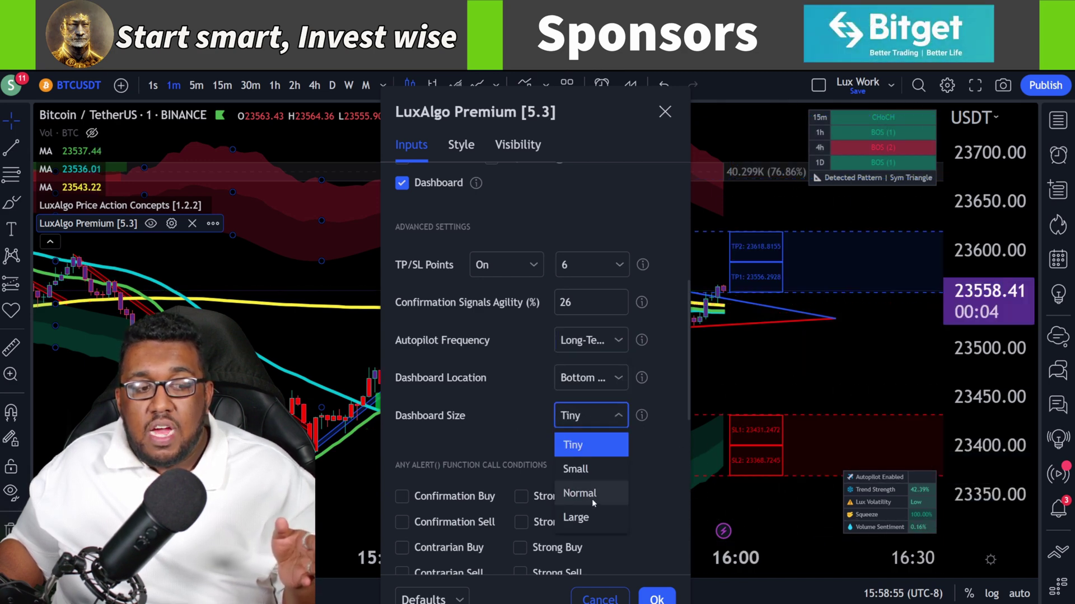
left_click(600, 468)
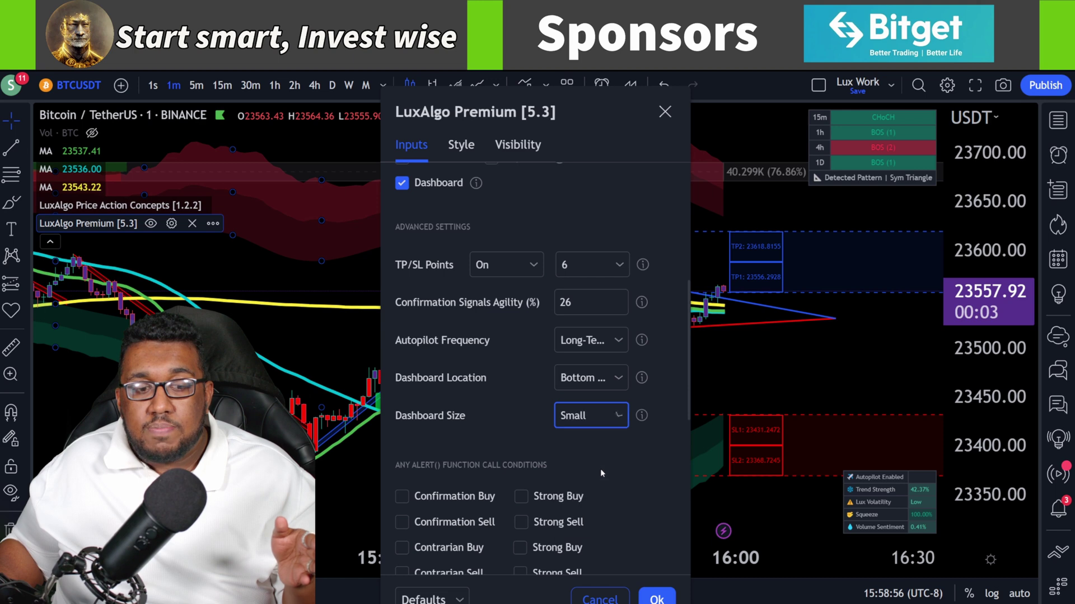
left_click(590, 415)
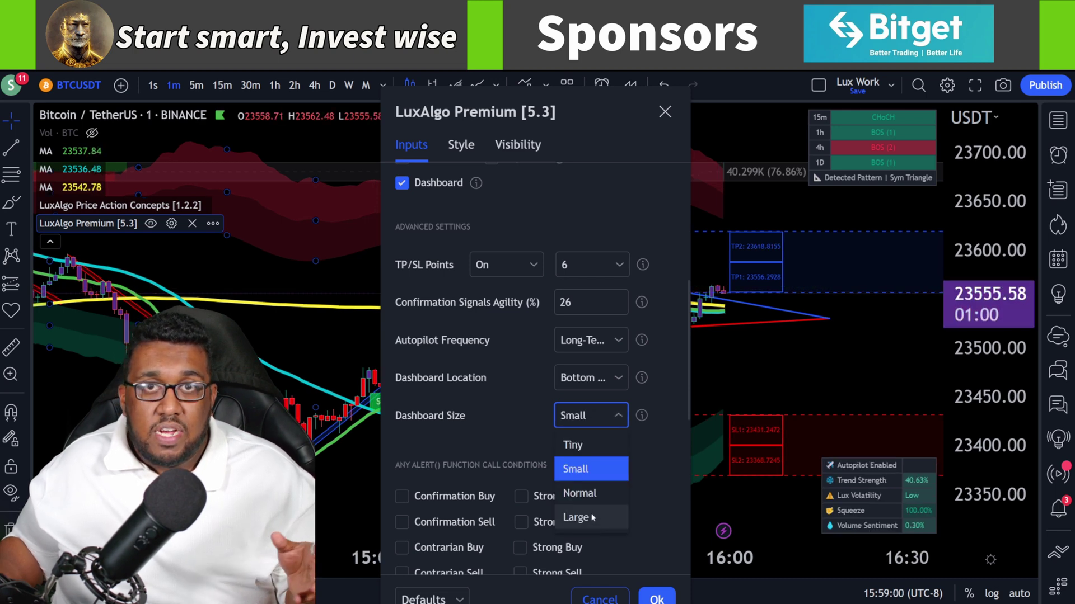
left_click(664, 458)
scroll(617, 422, "down", 6)
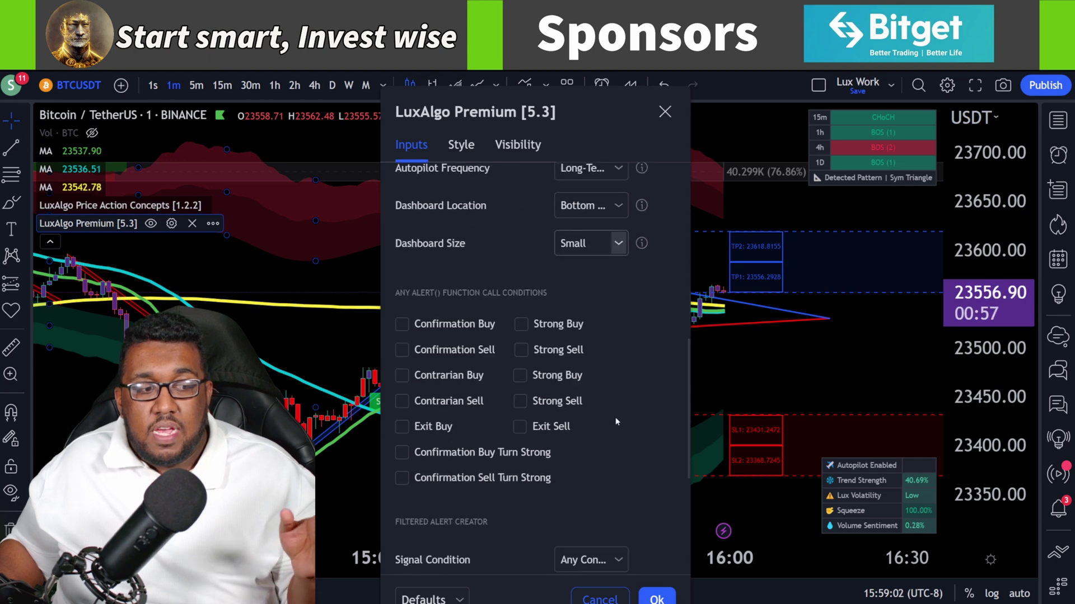
scroll(617, 422, "down", 2)
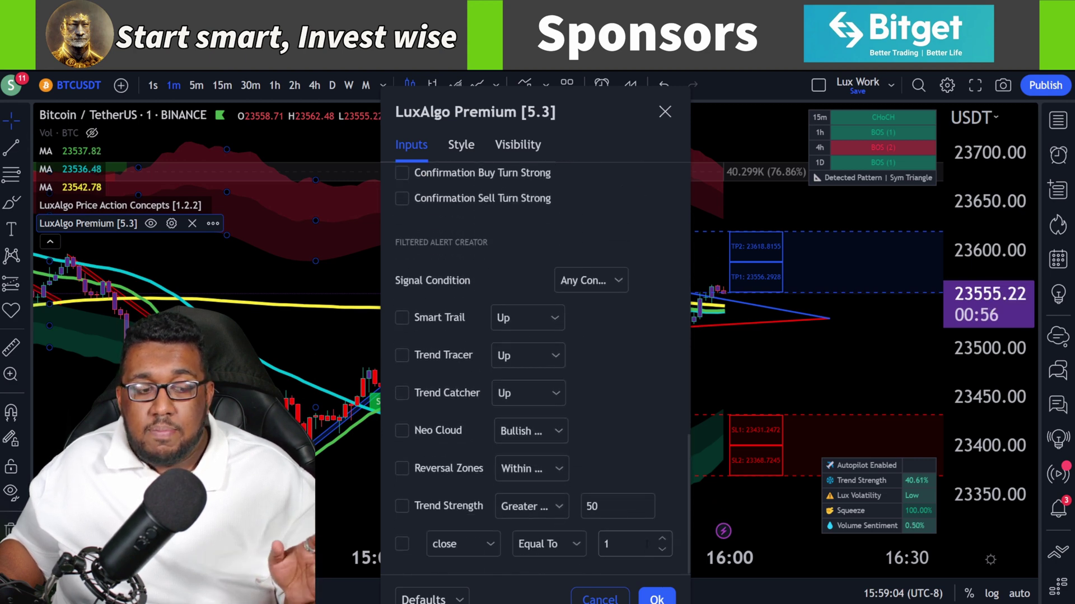
key("Escape")
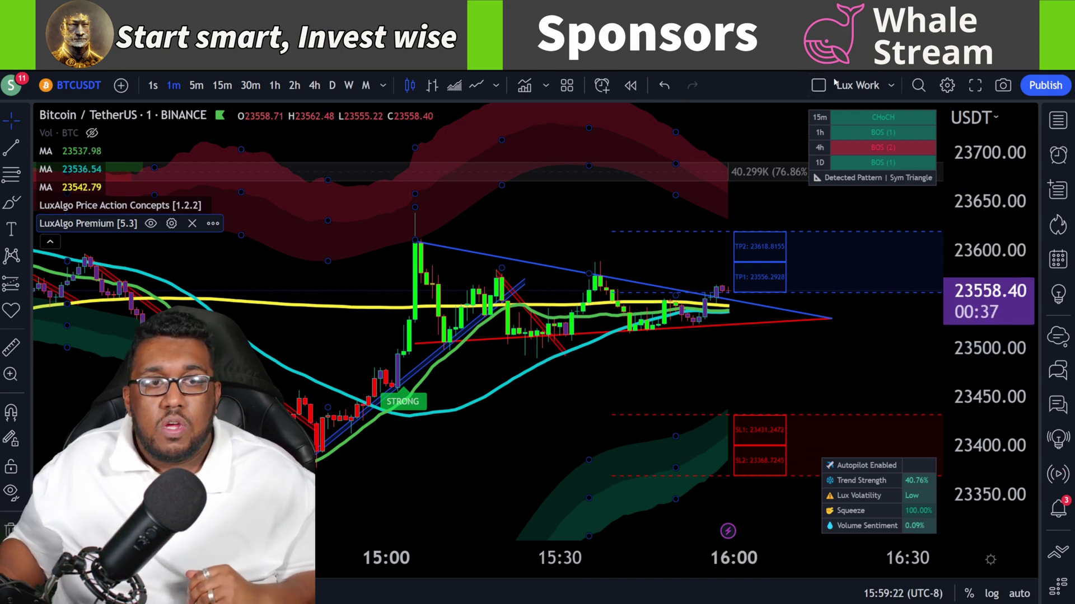
Split the layout into a six-chart grid of two rows, setting the upper-middle chart to 5 minutes and the upper-right chart to 15 minutes
left_click(819, 87)
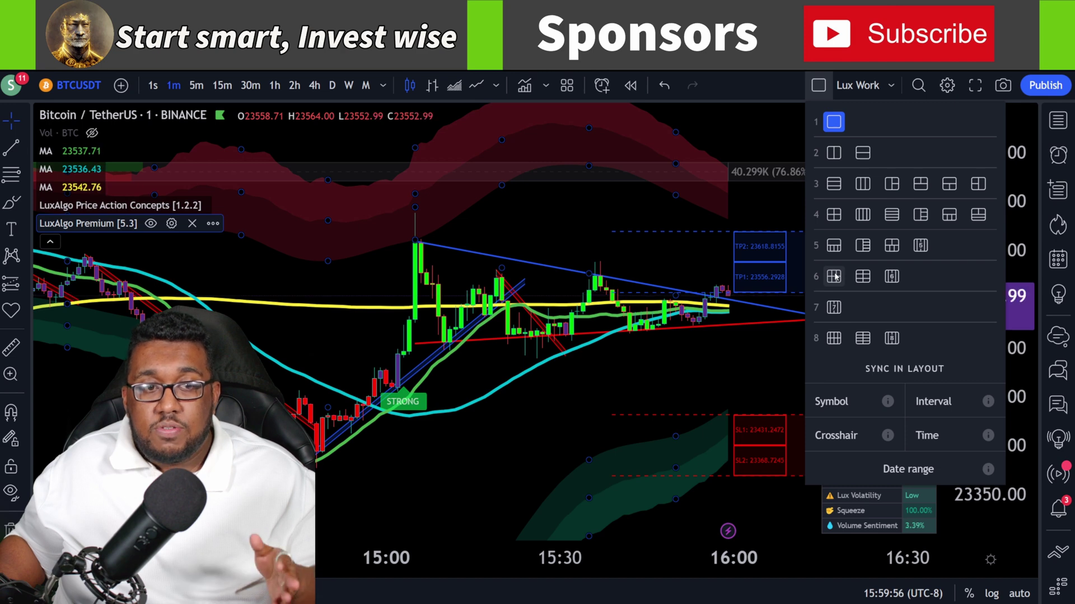
left_click(834, 277)
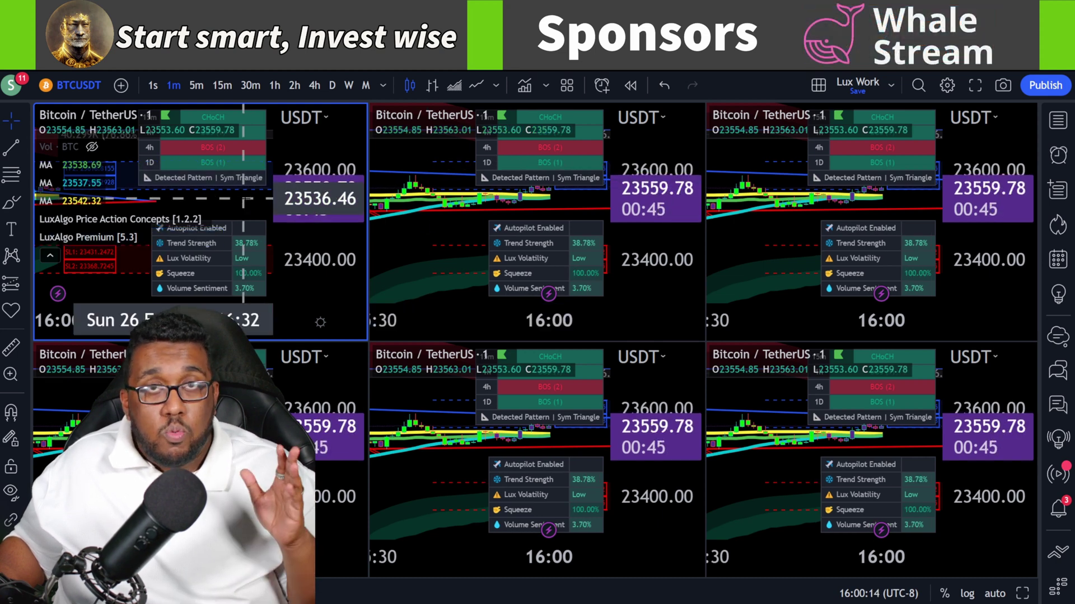
left_click(473, 193)
left_click(197, 85)
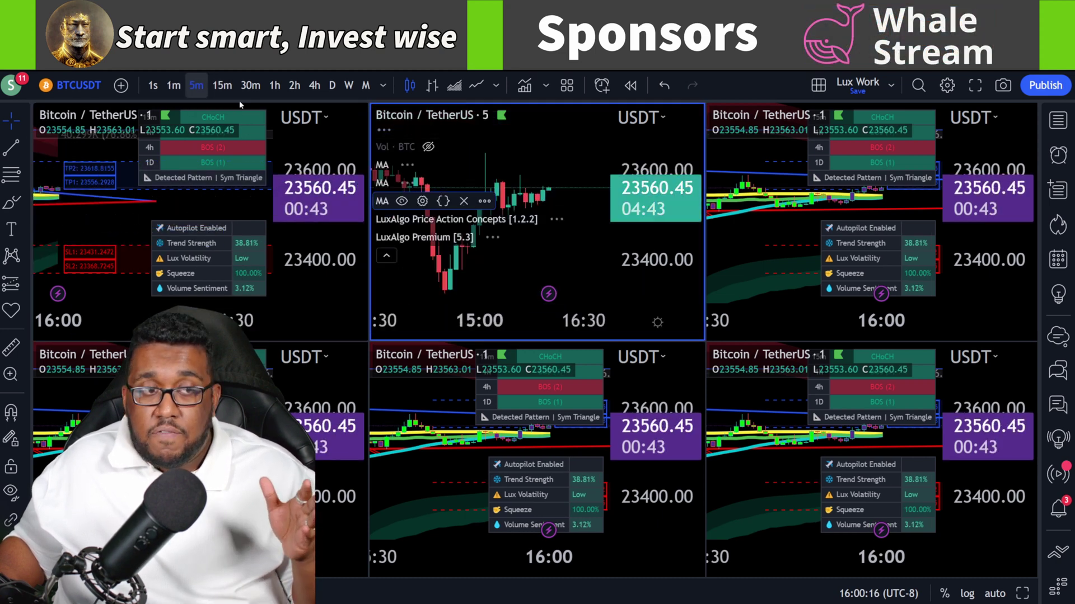
left_click(809, 204)
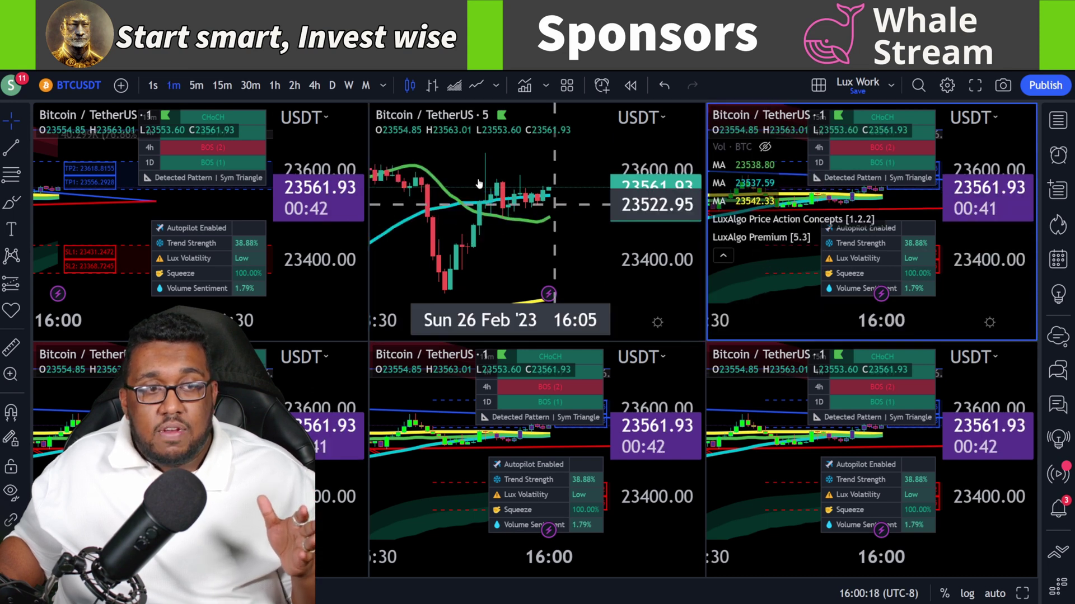
left_click(222, 85)
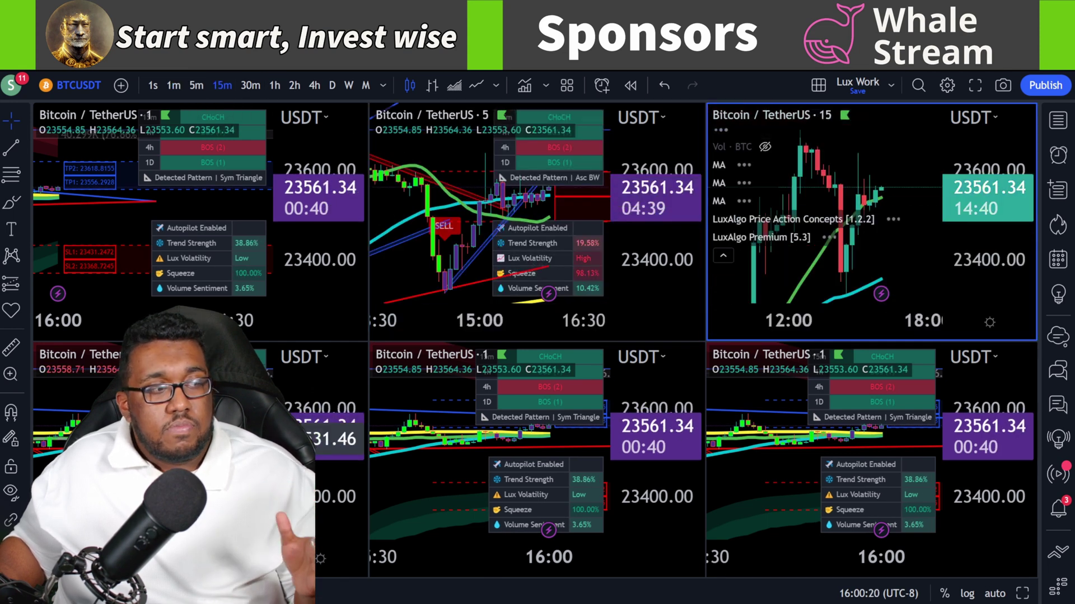
Set the three charts of the lower row to the 30-minute, 1-hour and 4-hour intervals, in that order
left_click(336, 412)
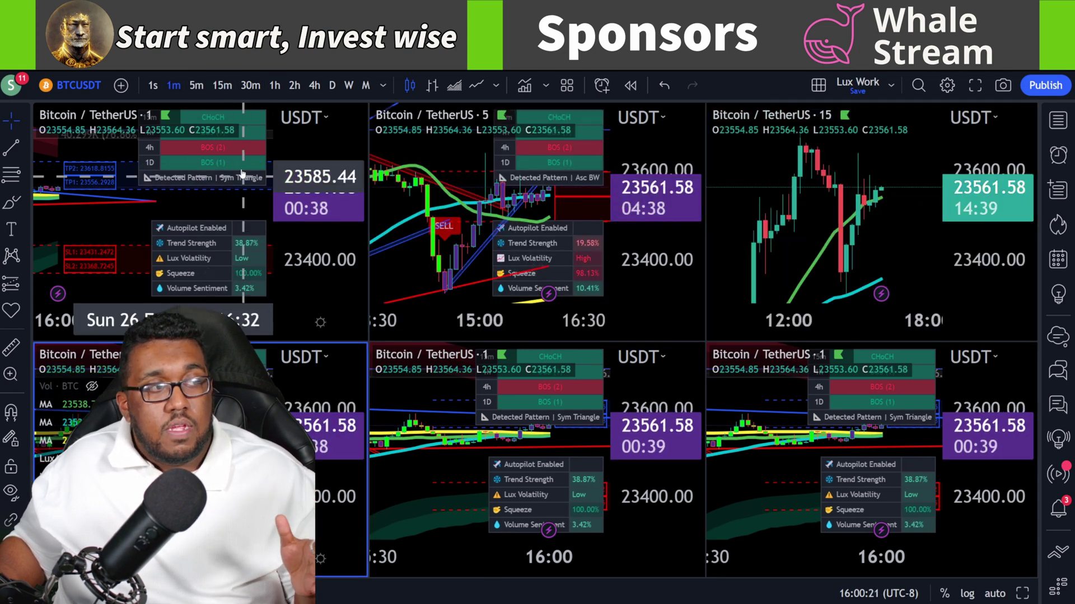
left_click(274, 87)
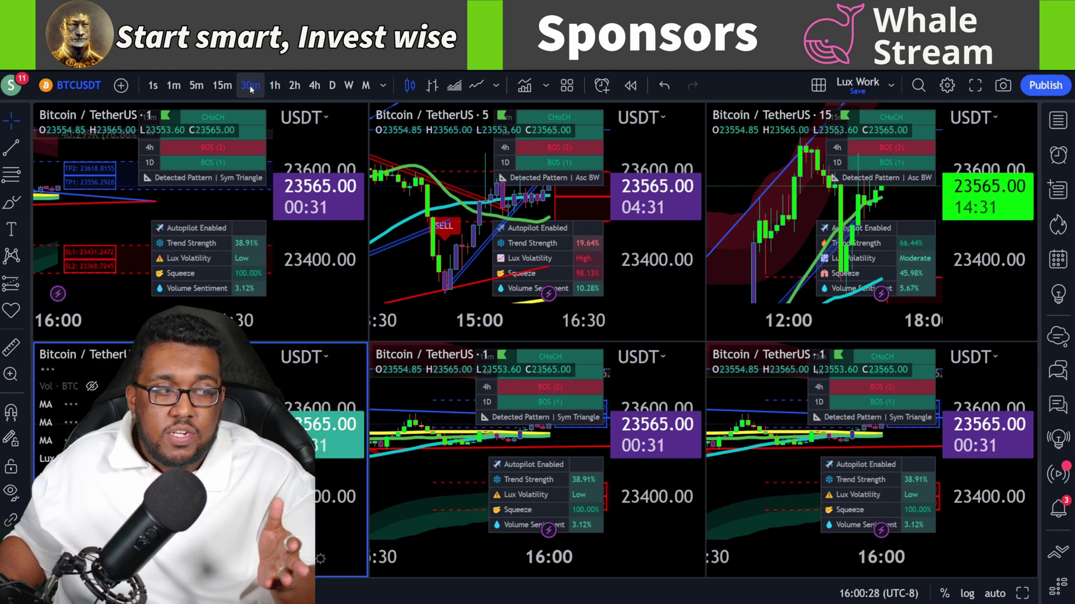
left_click(476, 493)
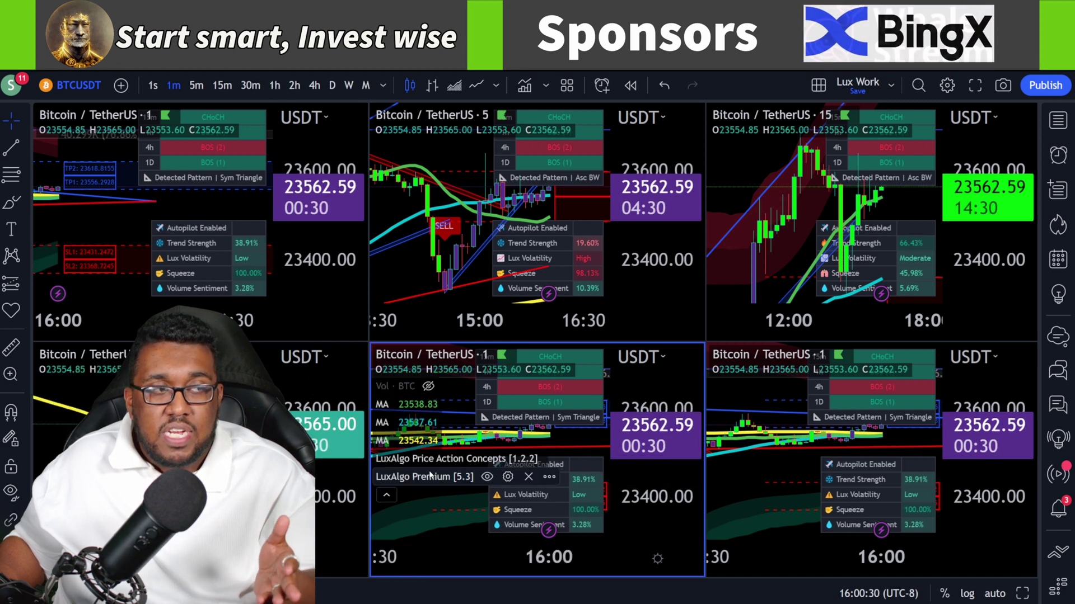
left_click(276, 87)
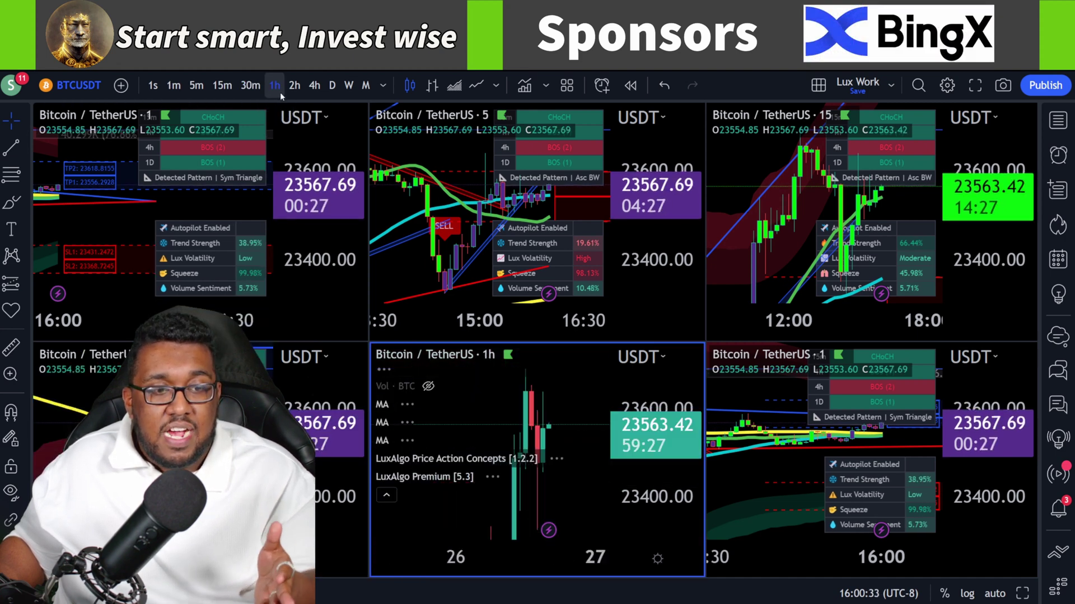
left_click(748, 480)
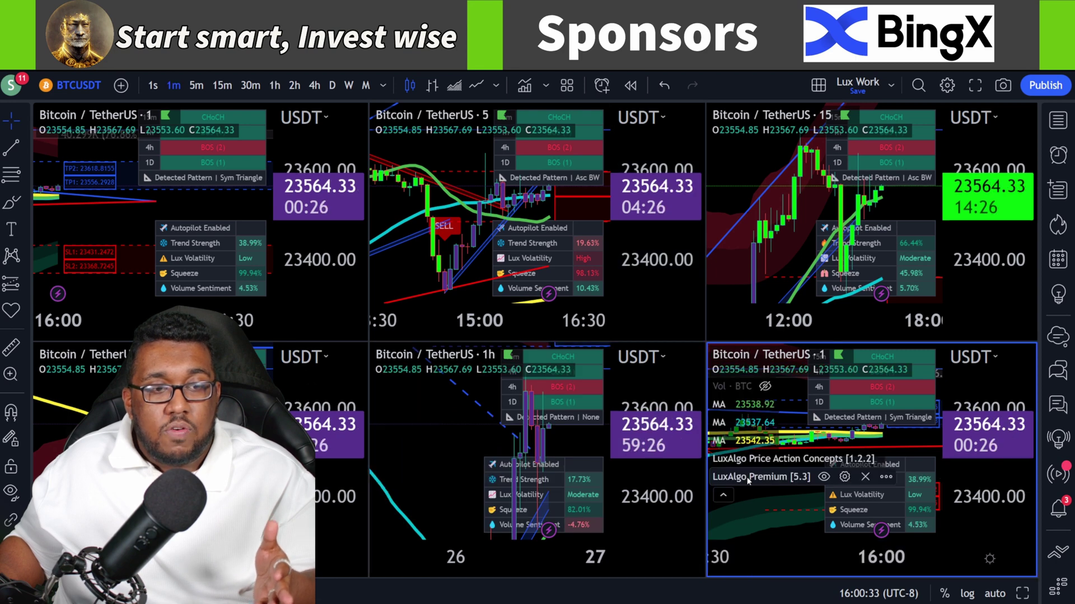
left_click(315, 85)
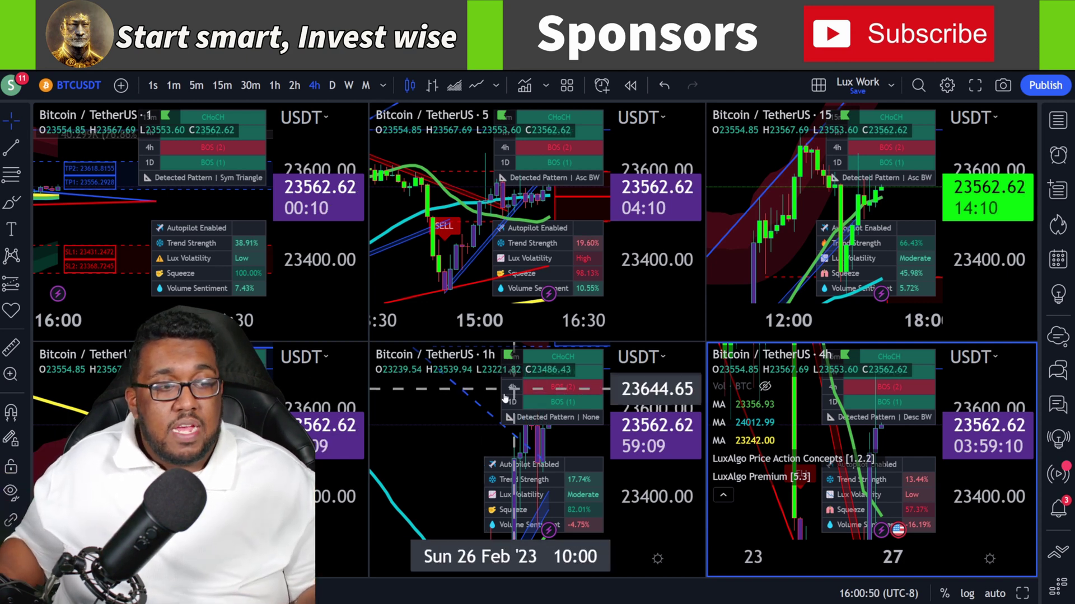
Reduce the browser page zoom from 175% by three levels so that more of each of the six charts is displayed
left_click(481, 406)
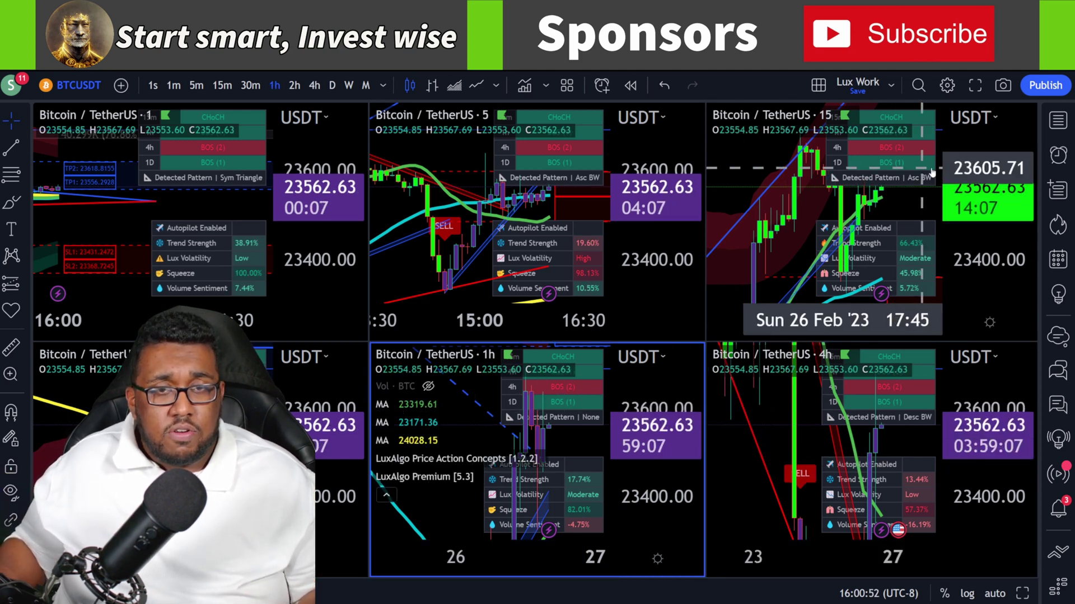
left_click(1064, 61)
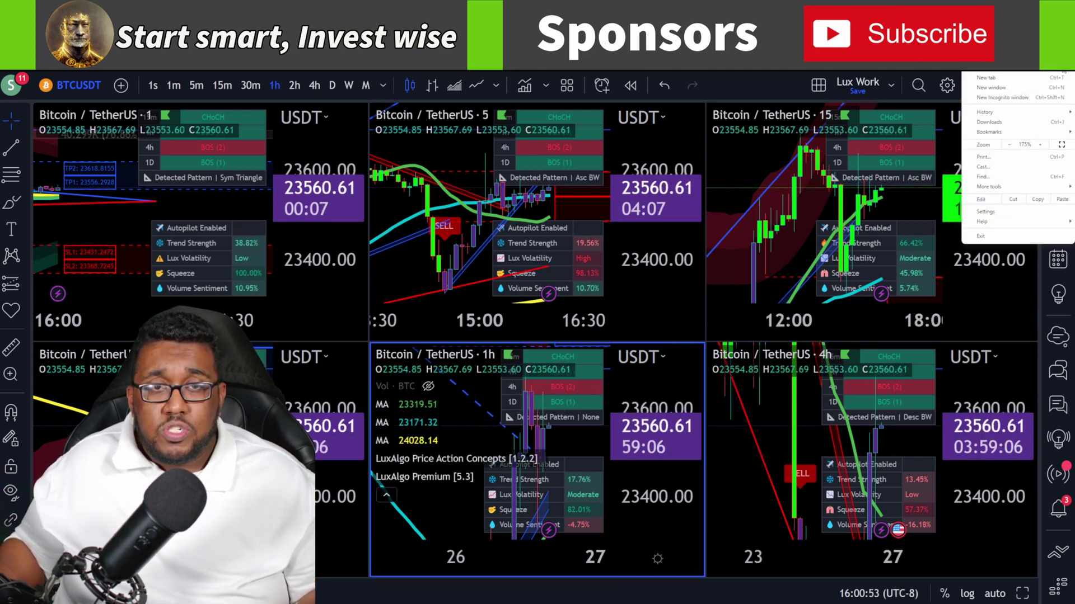
left_click(1010, 145)
left_click(1010, 144)
left_click(1010, 145)
key("Escape")
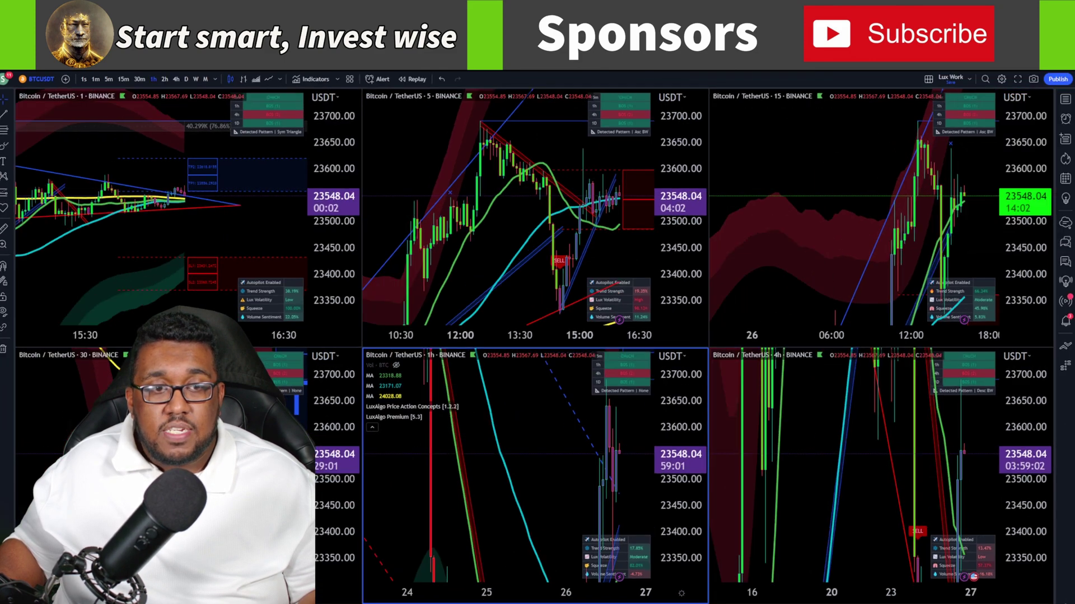
Rescale the price axes of the six charts so that the candles, moving averages and LuxAlgo zones fit within each chart
left_click(1002, 511)
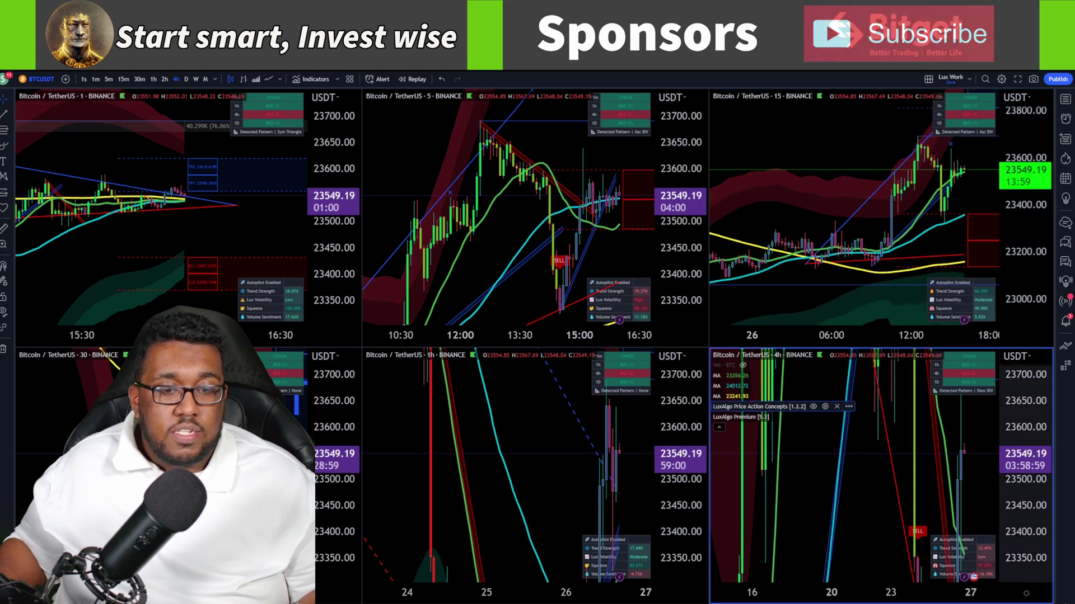
left_click(512, 476)
left_click(565, 263)
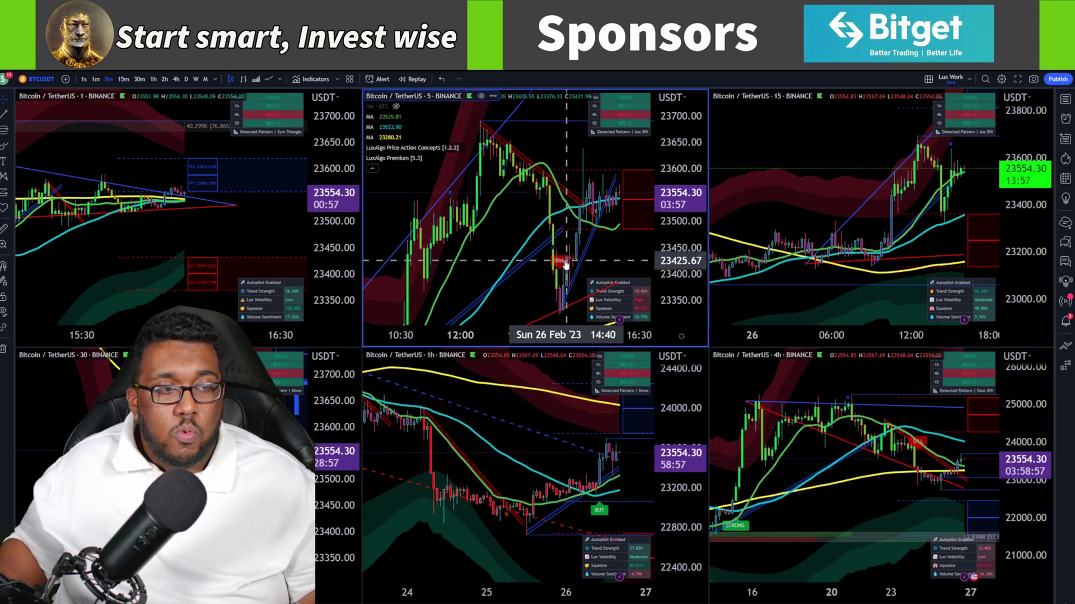
left_click(858, 365)
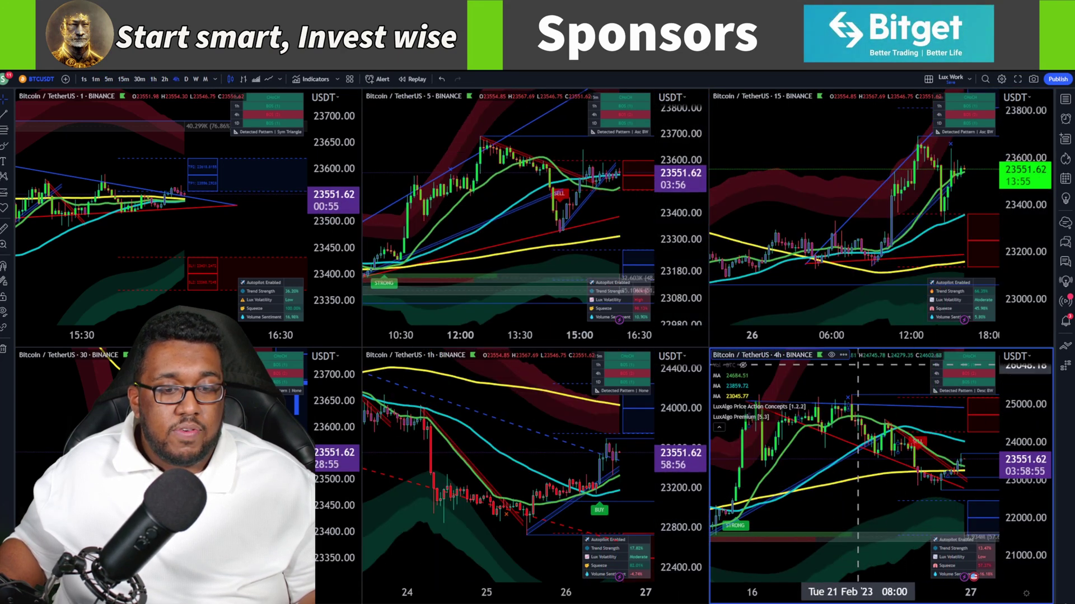
left_click(851, 241)
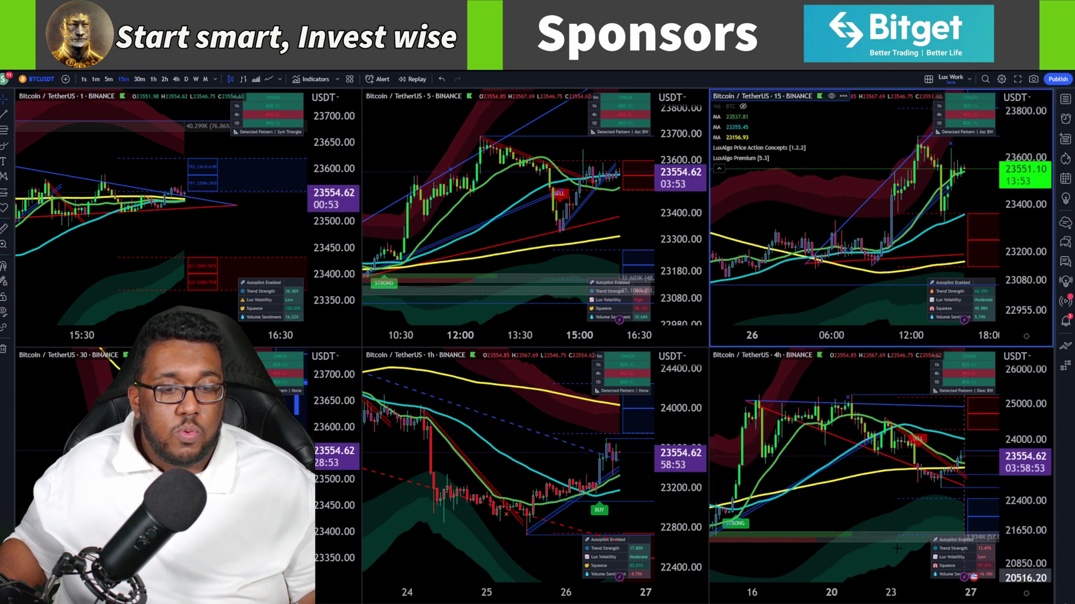
left_click(336, 504)
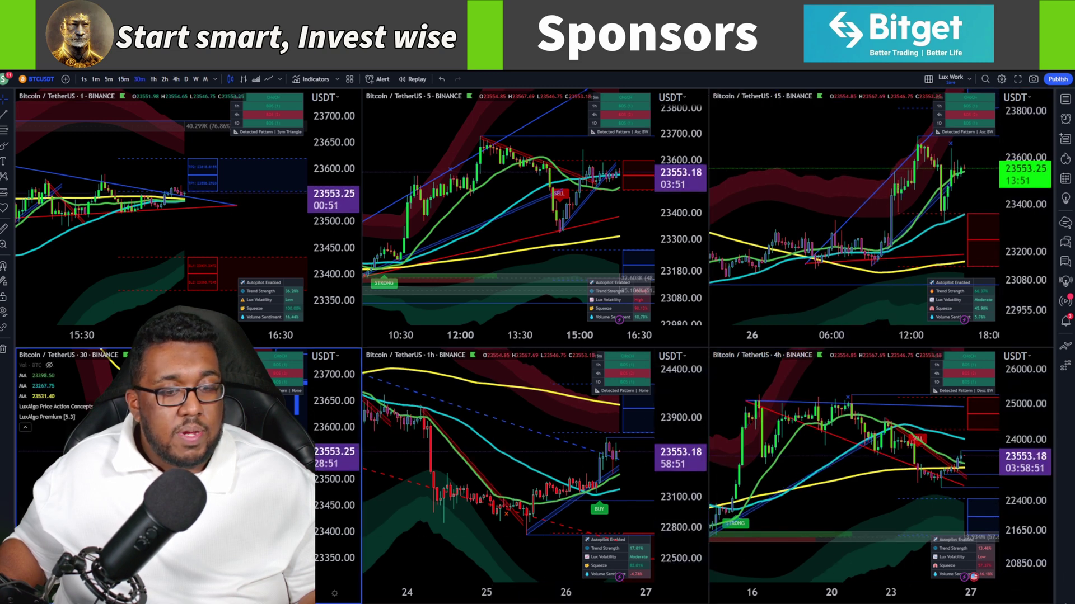
left_click(274, 225)
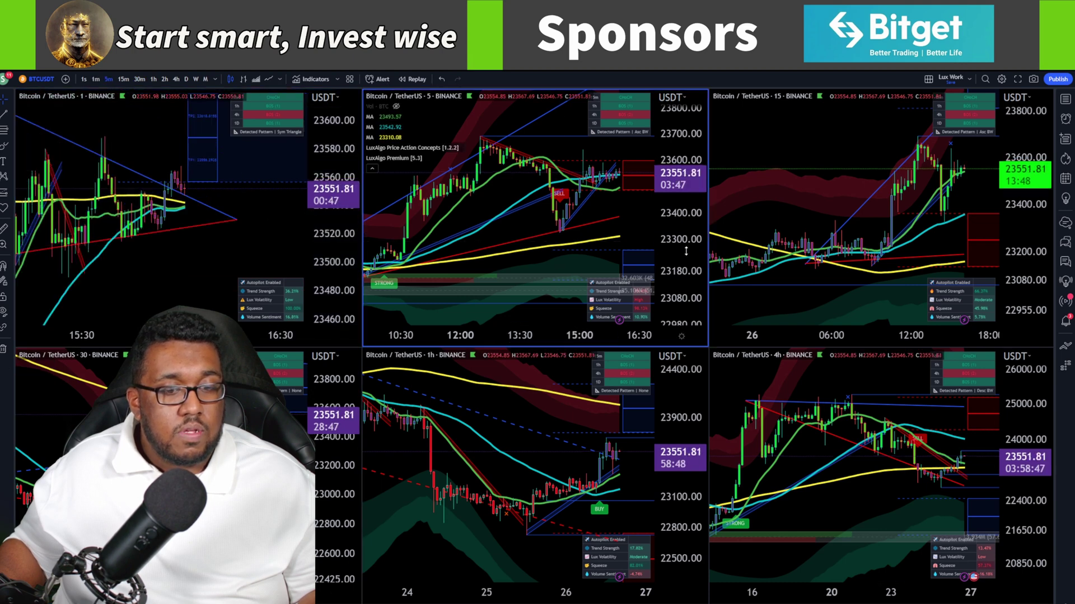
left_click(503, 420)
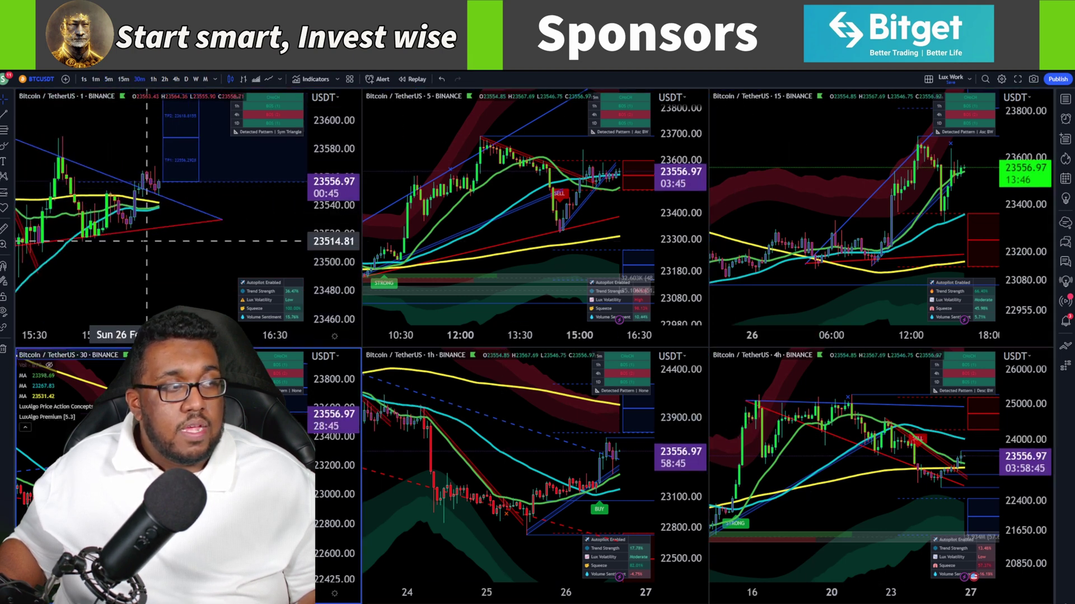
Examine the recent candles, signals and TP/SL zones on the 1-minute, 5-minute and 15-minute charts over different time ranges
left_click_drag(120, 240, 204, 243)
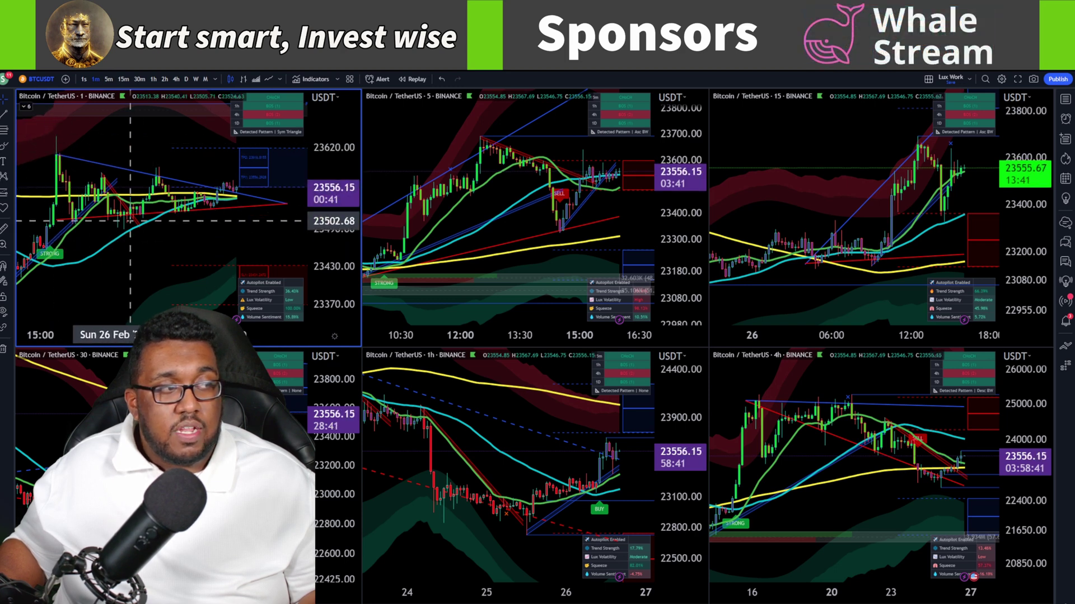
scroll(554, 215, "up", 2)
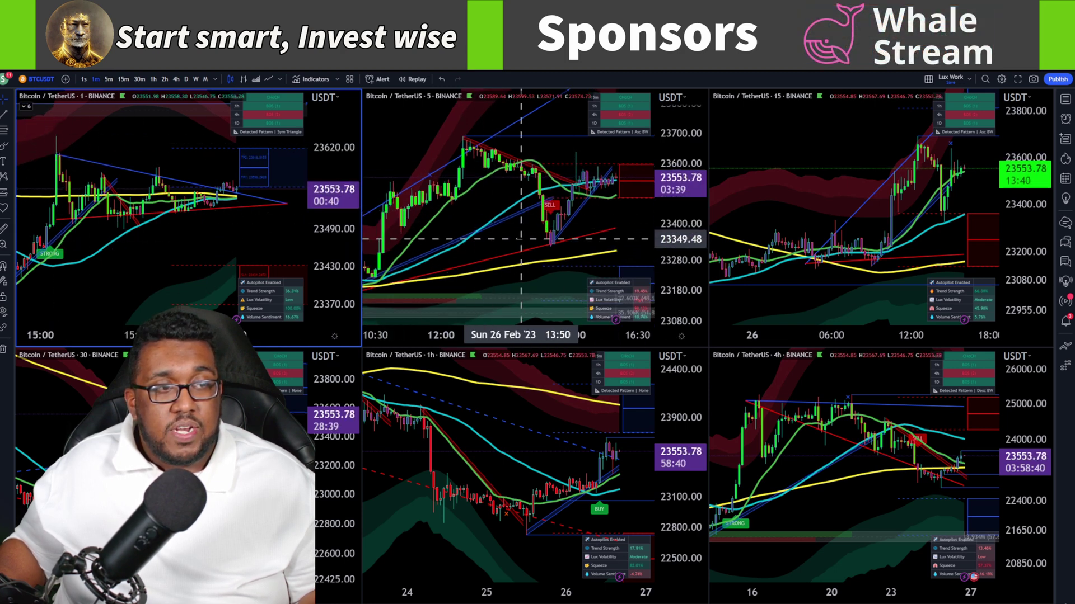
scroll(521, 239, "up", 2)
scroll(816, 223, "up", 1)
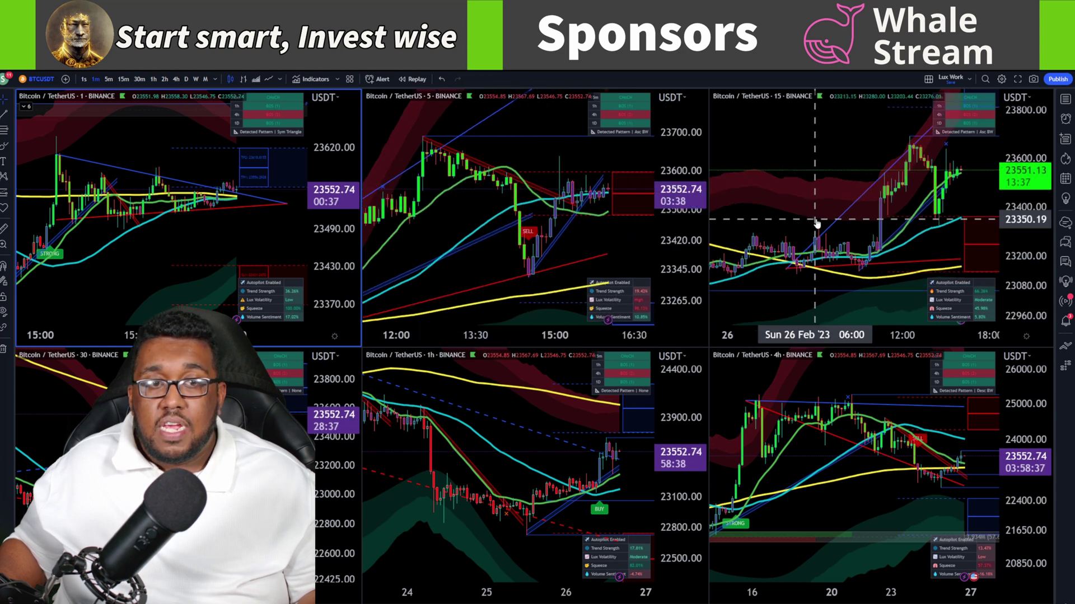
scroll(818, 210, "up", 1)
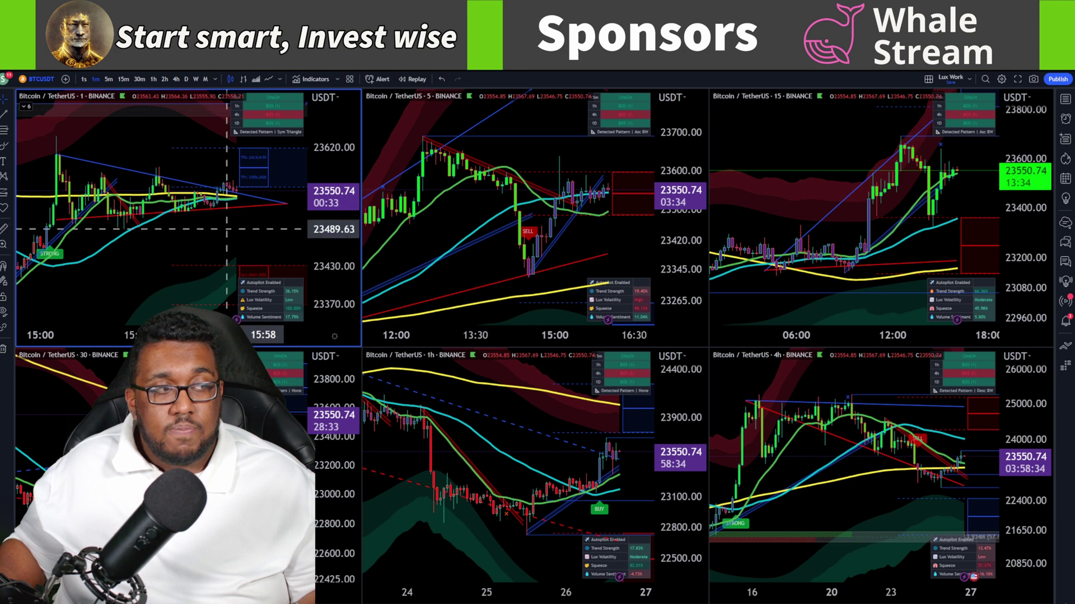
scroll(227, 229, "down", 4)
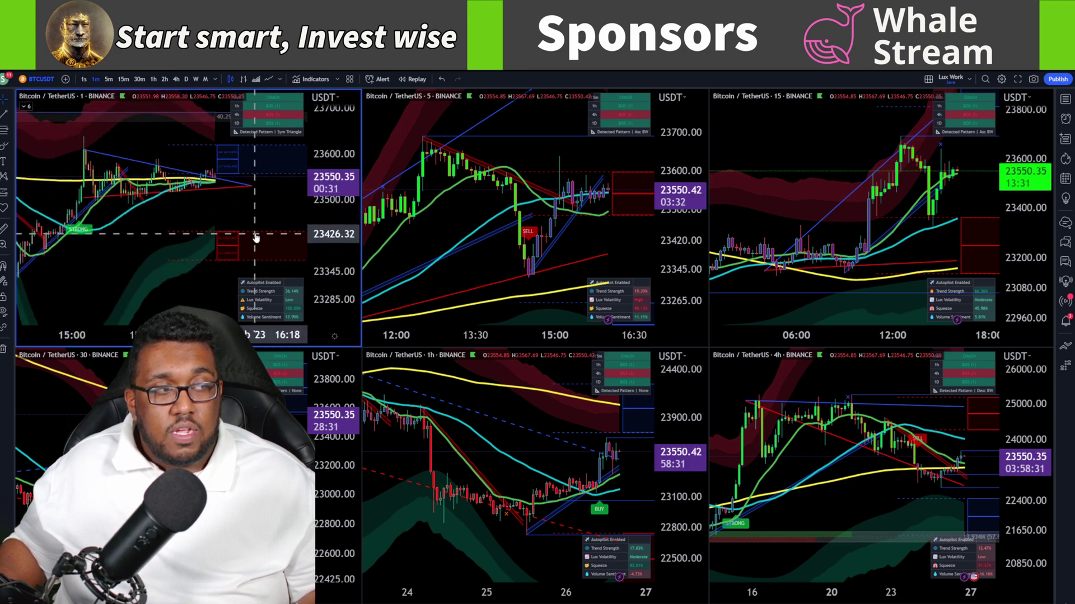
scroll(247, 229, "up", 2)
left_click(493, 235)
scroll(487, 232, "up", 3)
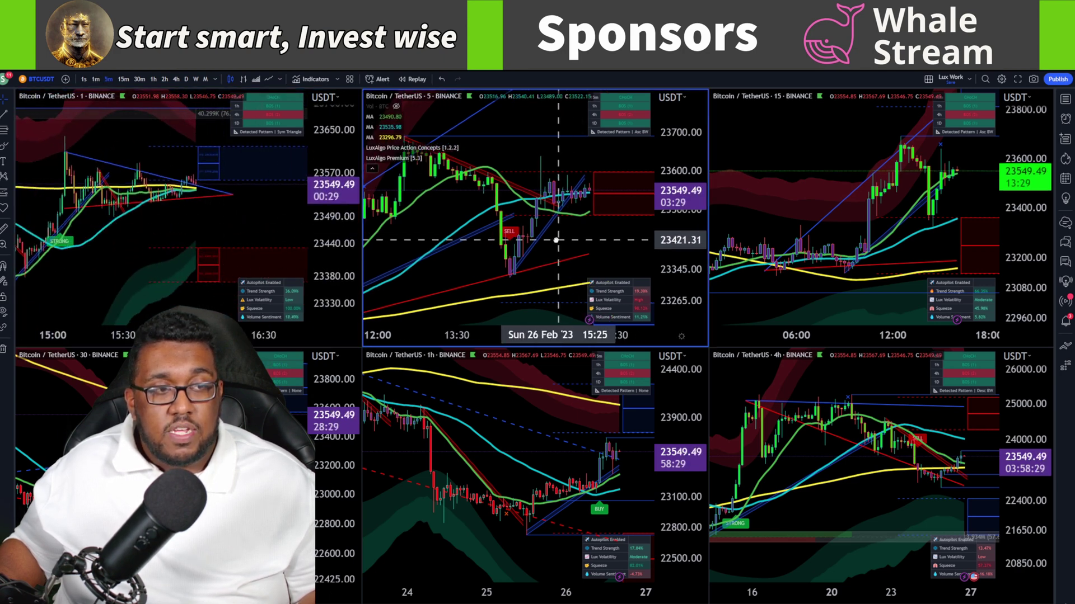
scroll(468, 230, "down", 3)
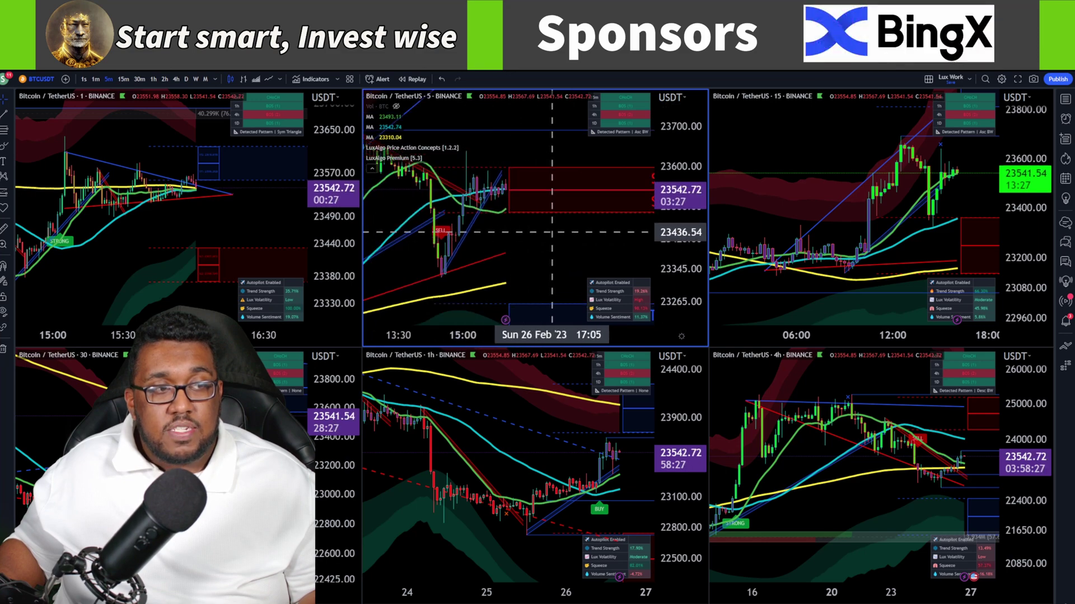
left_click(823, 246)
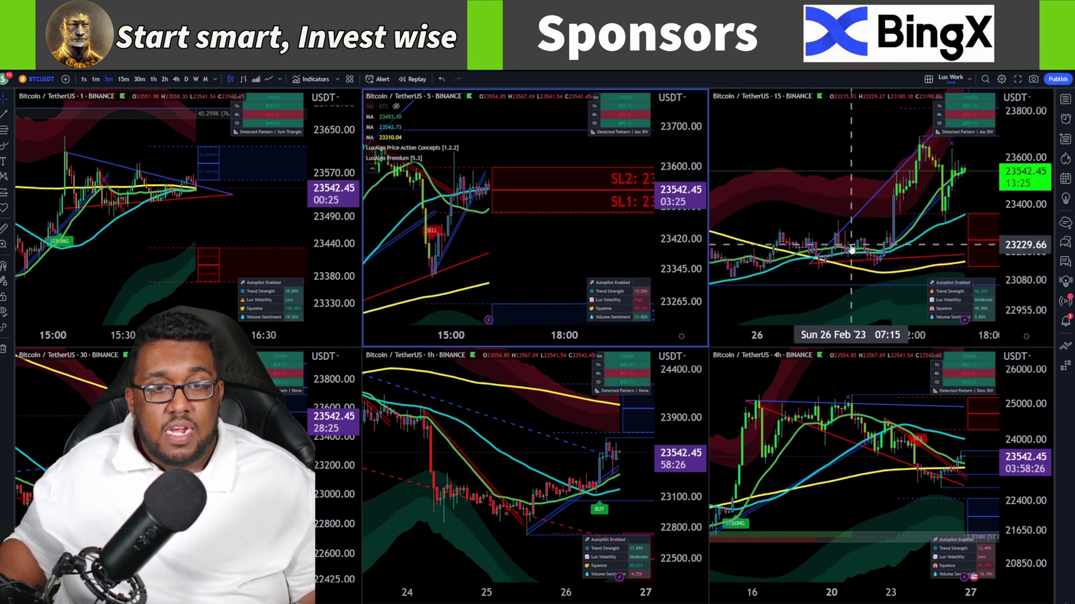
Show the 1-minute chart on its own in full screen, examine its candles, and restore the six-chart view
scroll(820, 245, "down", 4)
scroll(814, 244, "up", 2)
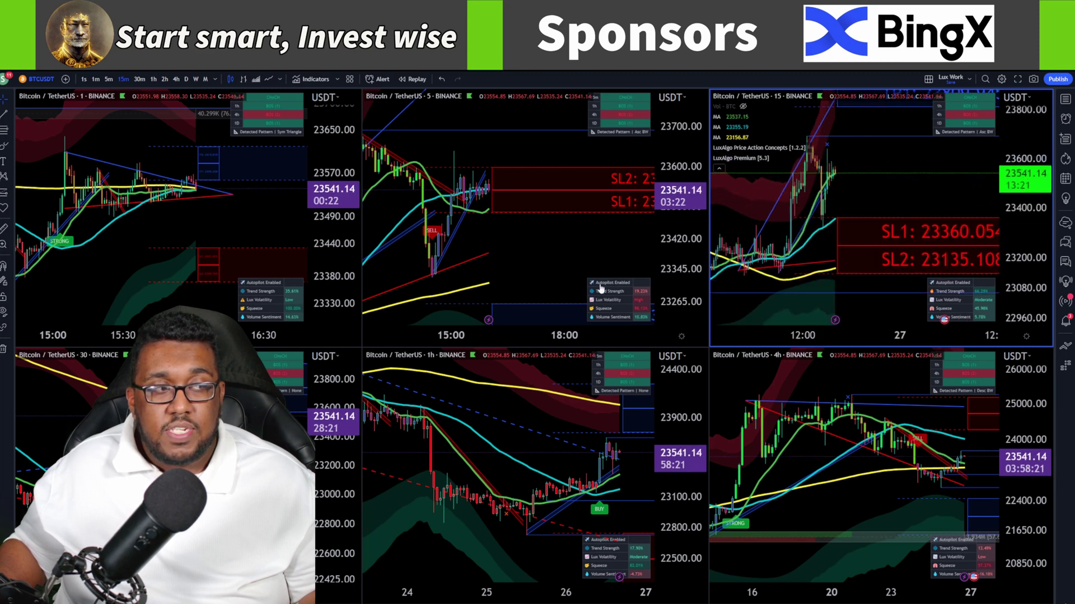
left_click(273, 226)
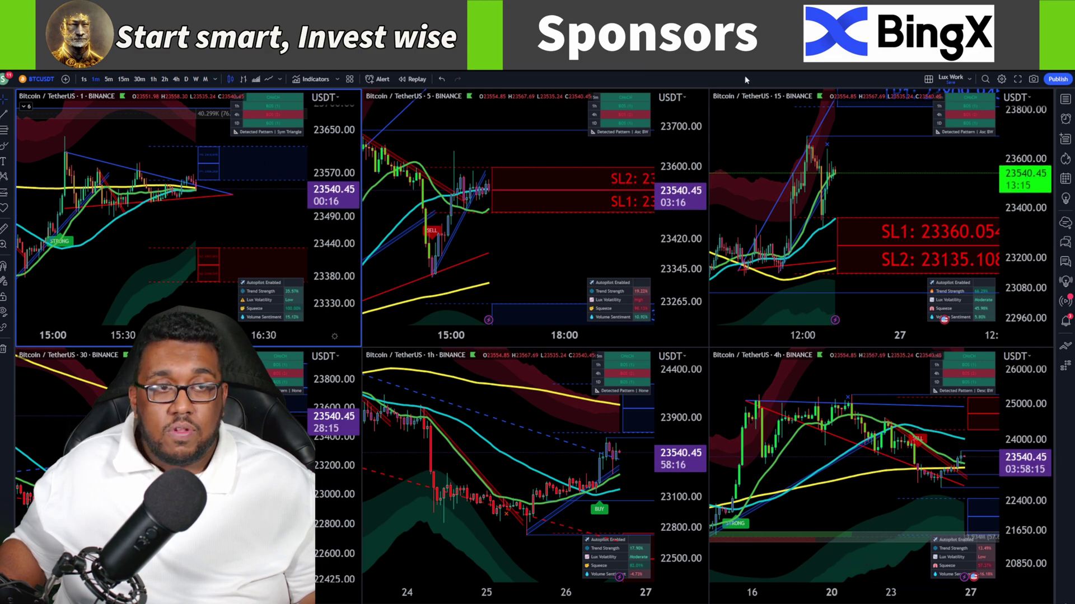
key("F11")
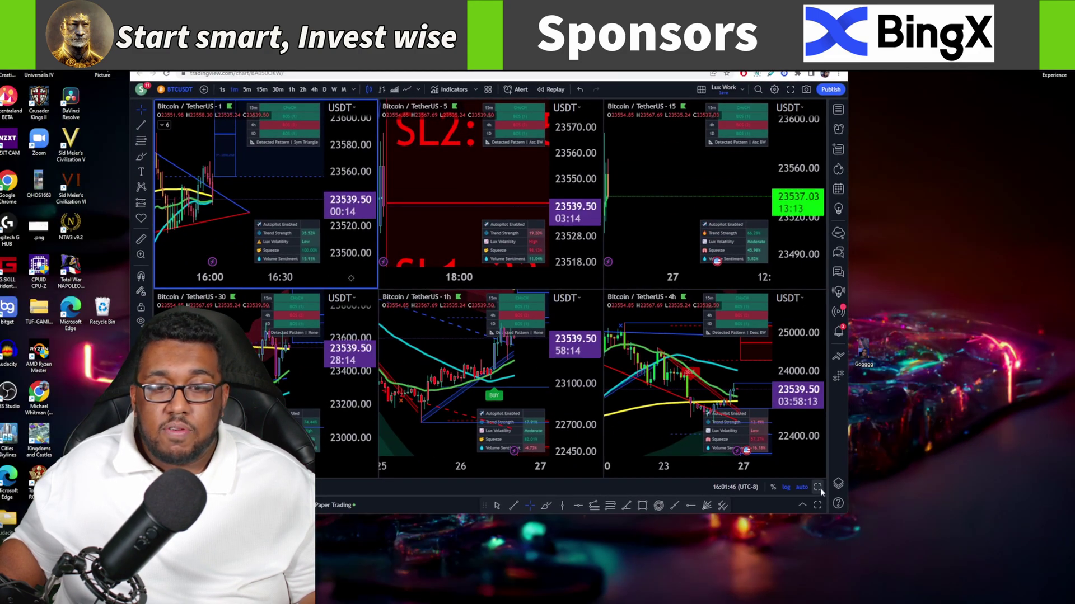
left_click(817, 487)
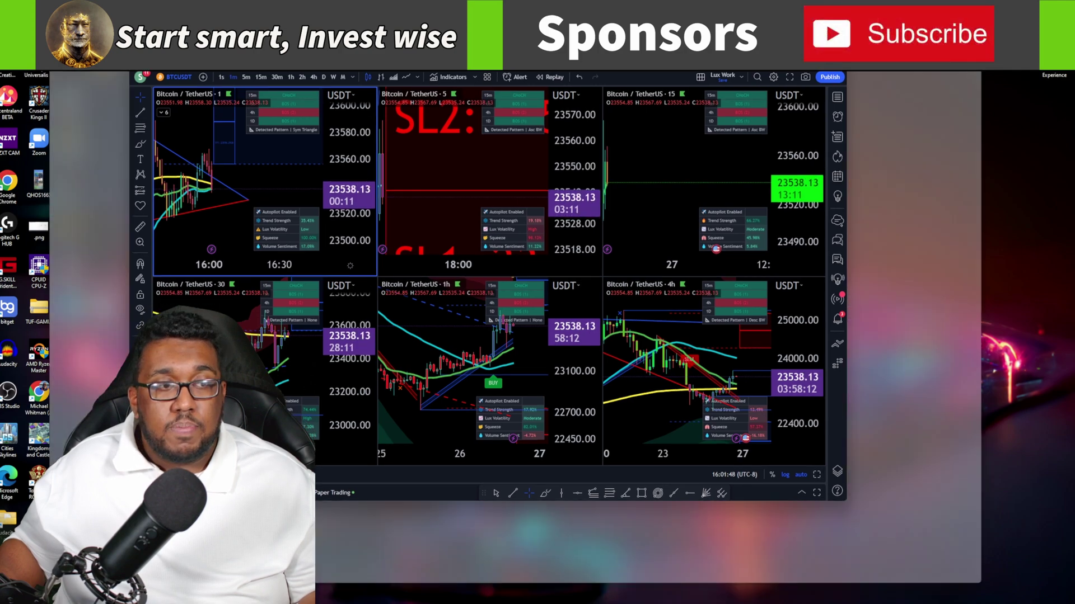
key("alt+Return")
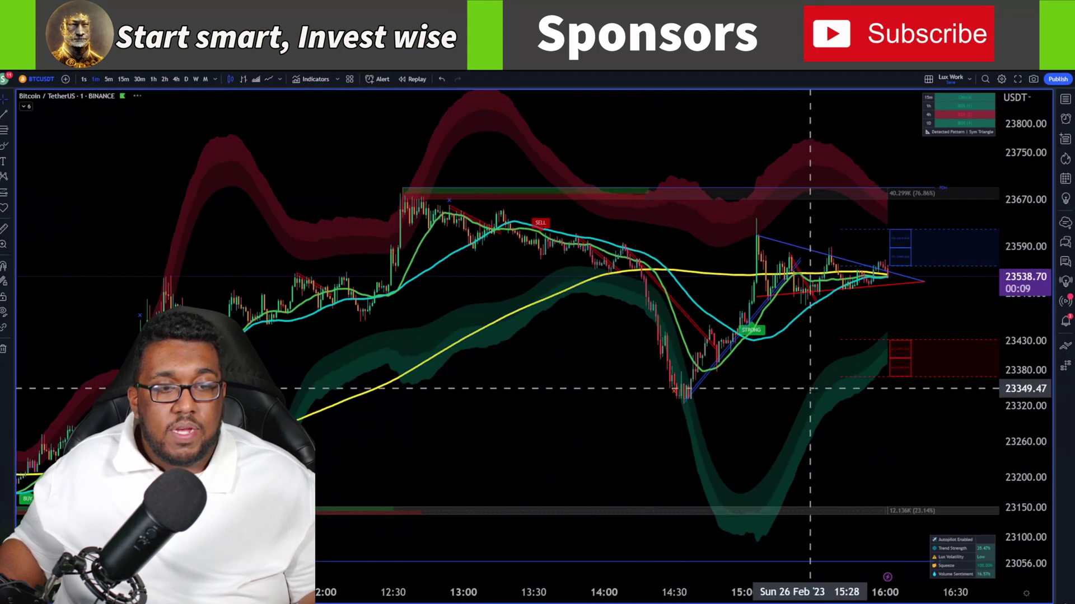
scroll(792, 390, "up", 3)
scroll(793, 391, "up", 2)
key("alt+Return")
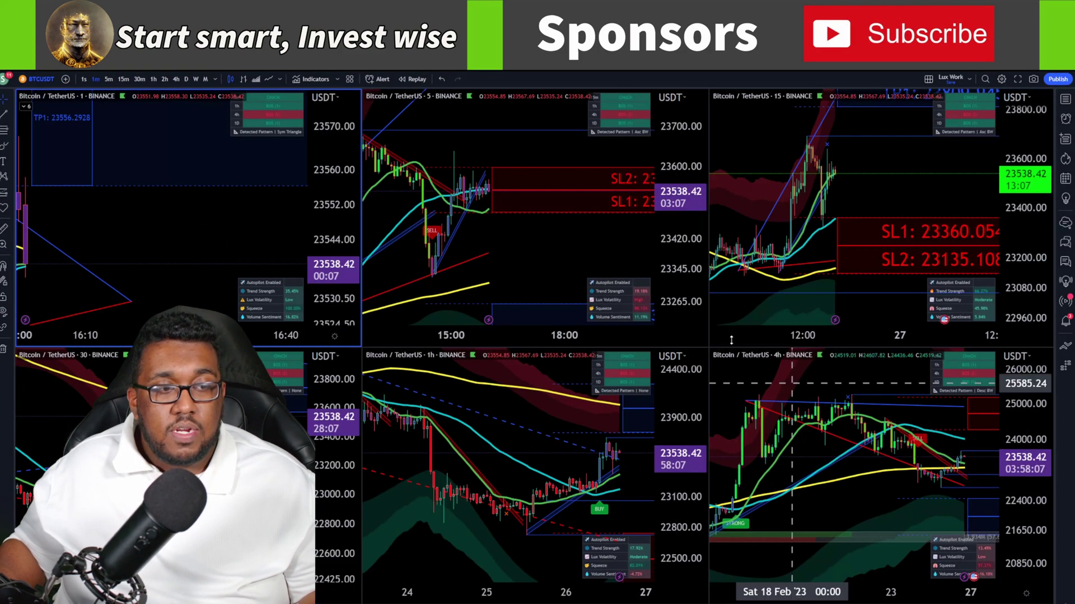
Enlarge the 5-minute chart and the 1-minute chart in turn and view their candles over a wider time range
key("alt+Return")
scroll(672, 318, "up", 3)
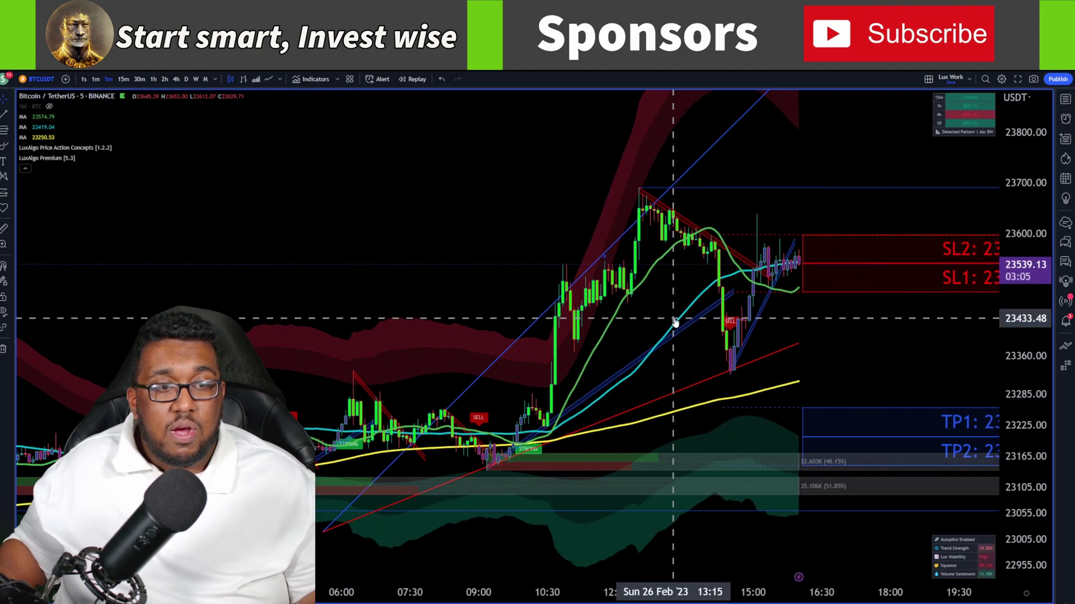
key("alt+Return")
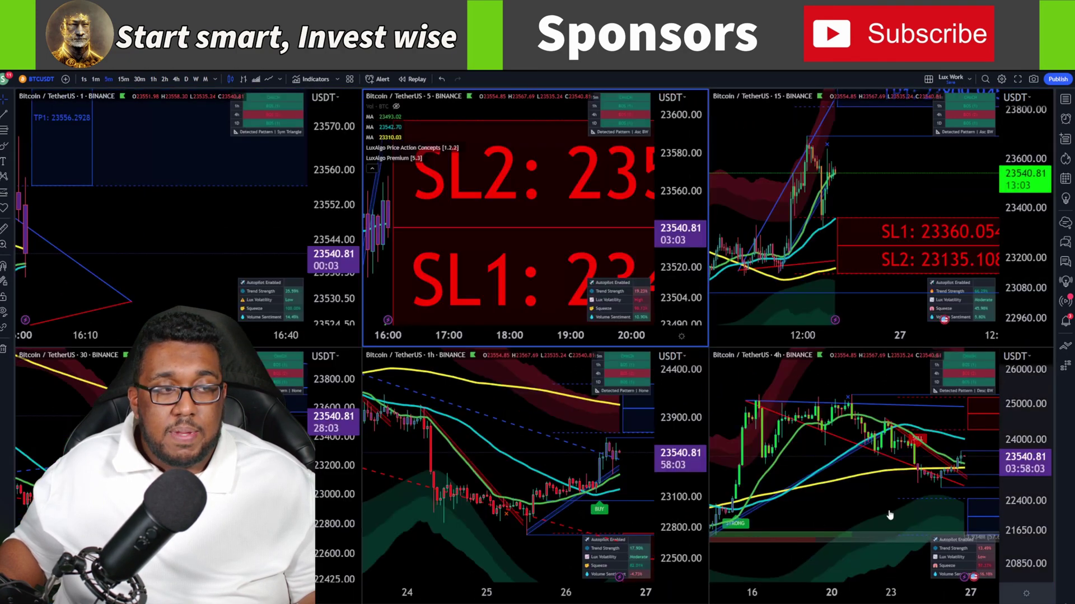
scroll(548, 213, "down", 5)
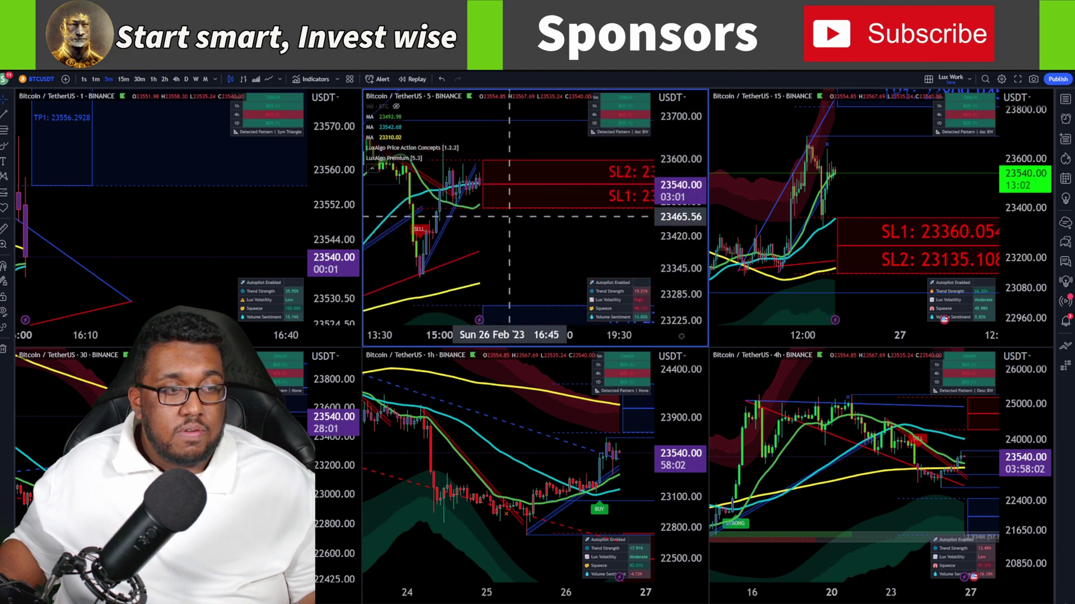
scroll(548, 213, "down", 3)
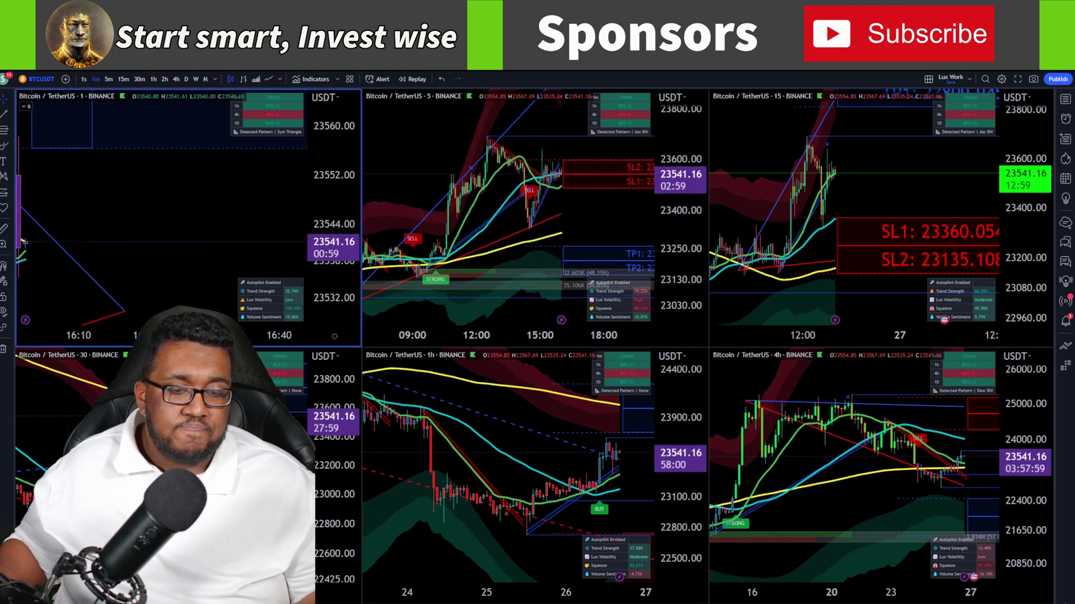
key("alt+Return")
scroll(576, 290, "down", 5)
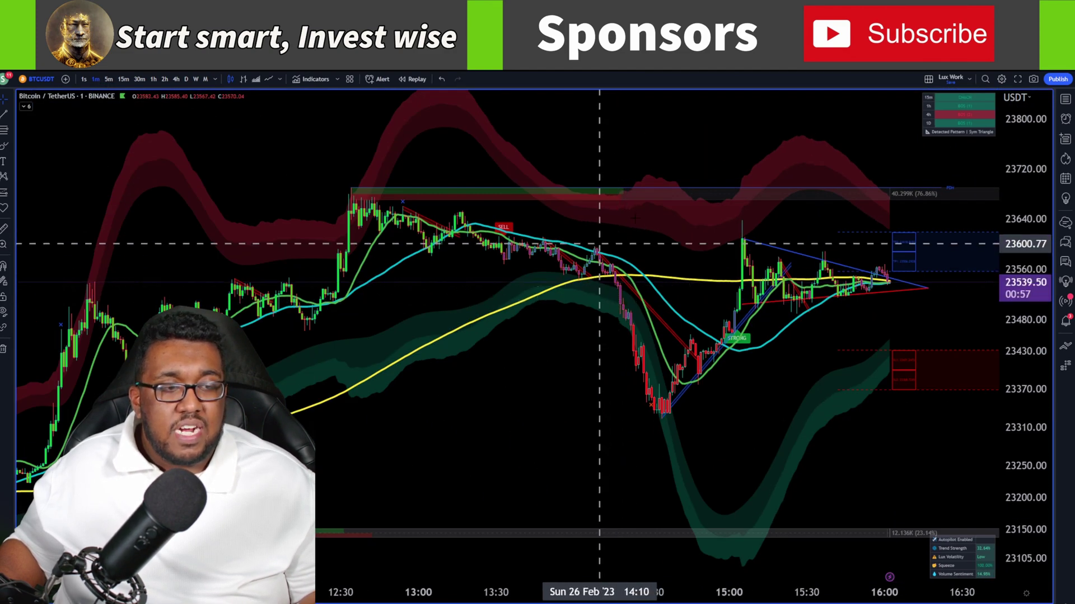
Try the side-by-side two-chart layout and return to the six-chart grid
left_click(928, 79)
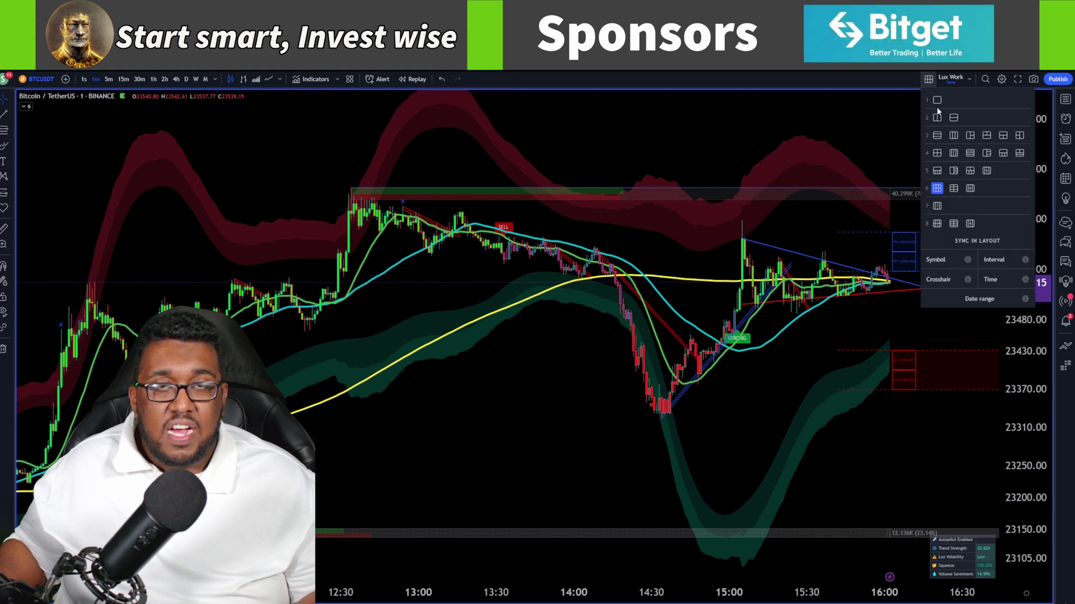
left_click(936, 118)
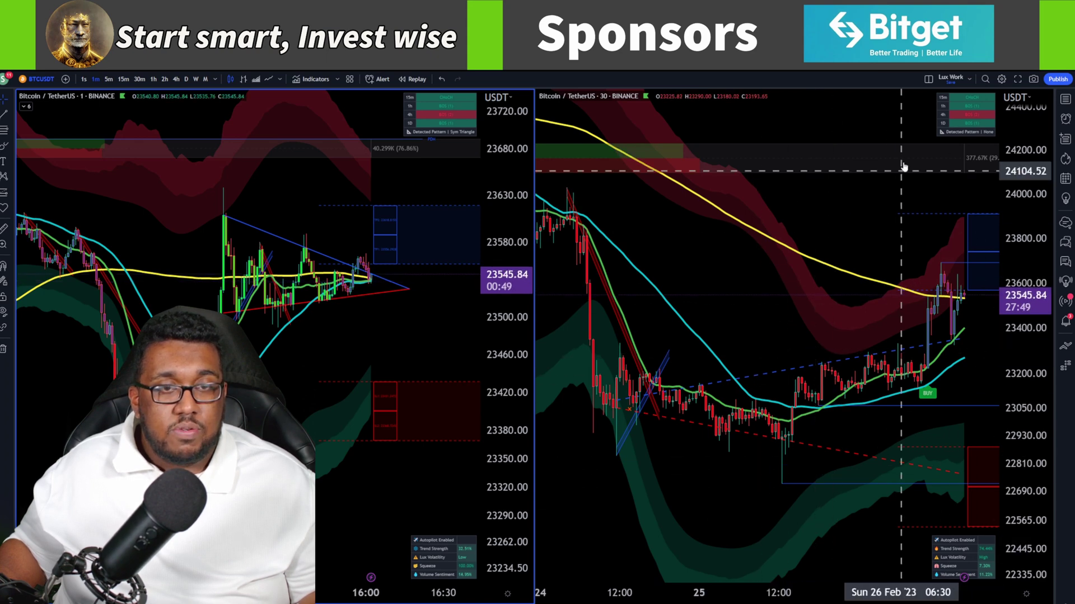
left_click(927, 79)
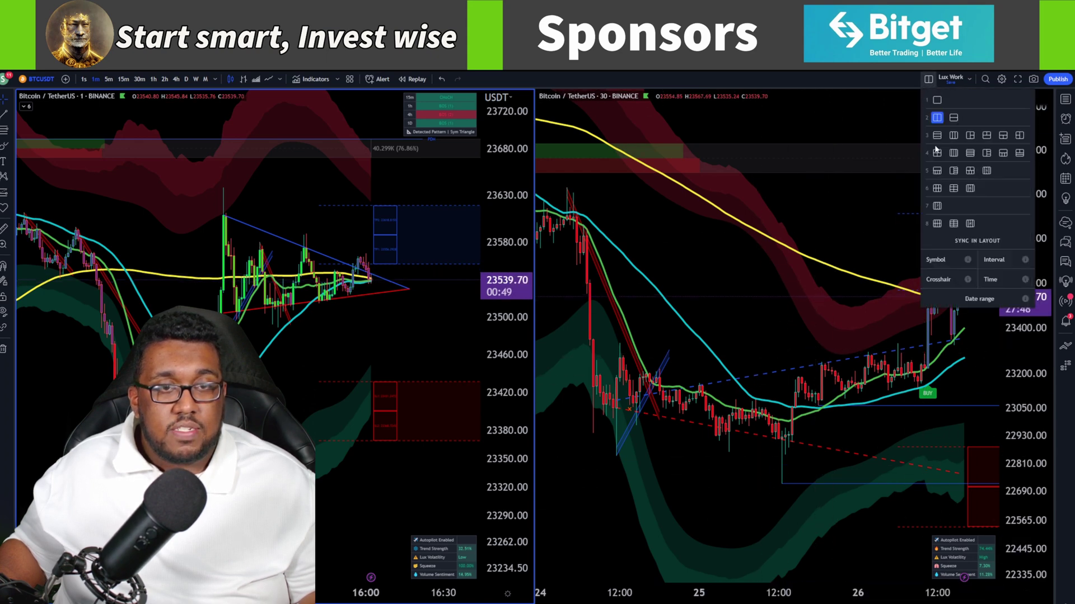
left_click(937, 189)
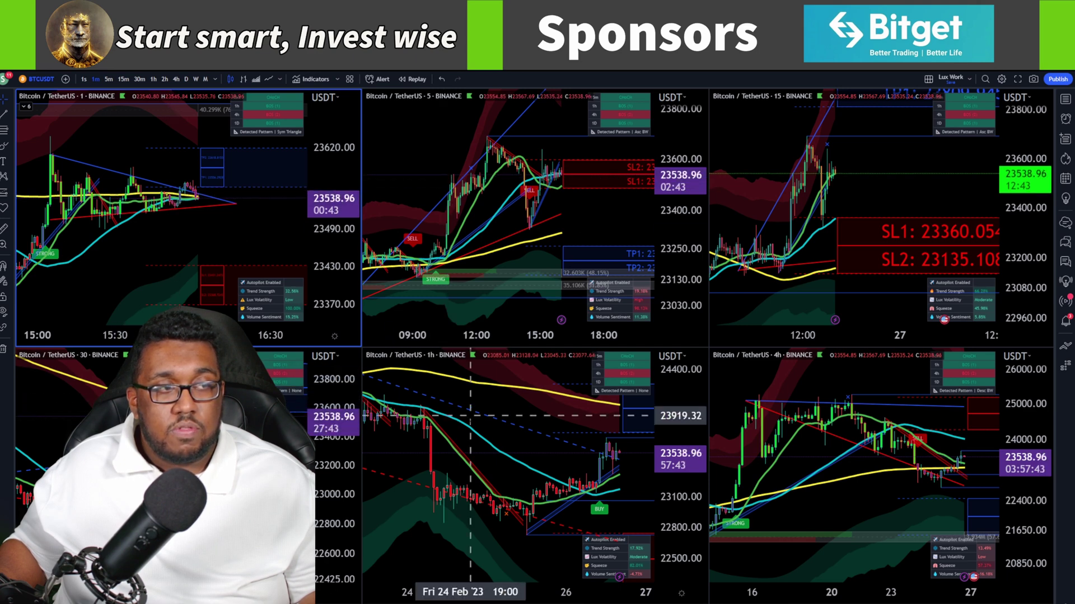
left_click(428, 184)
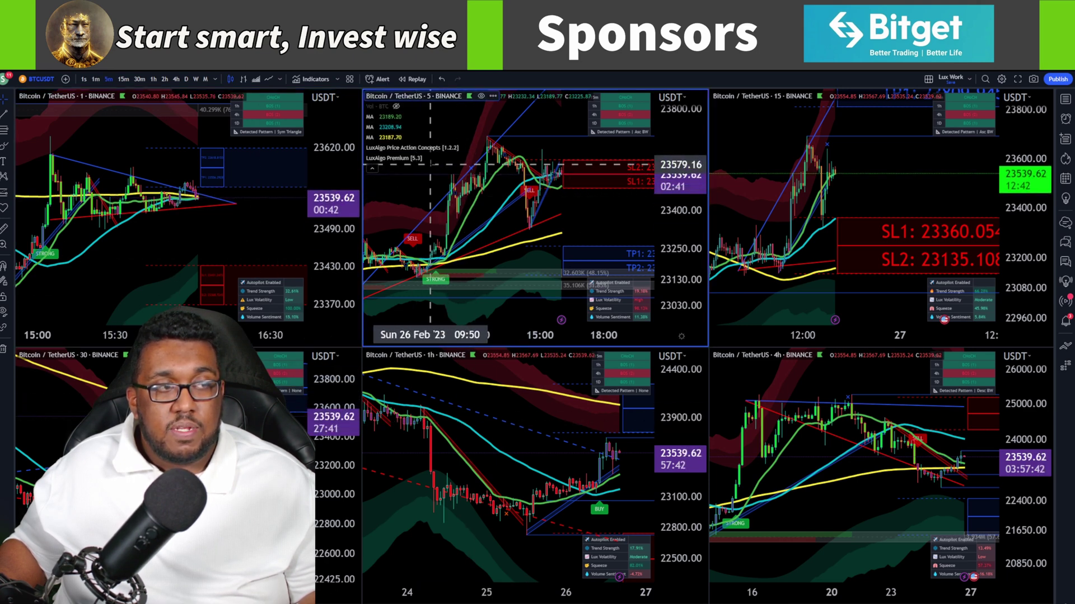
left_click(224, 221)
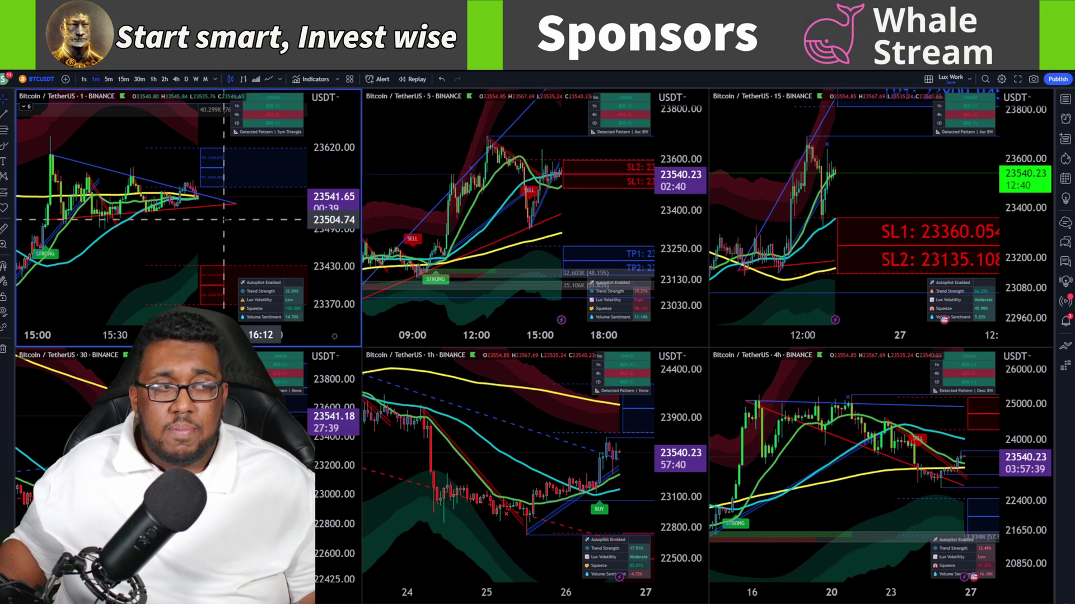
right_click(440, 163)
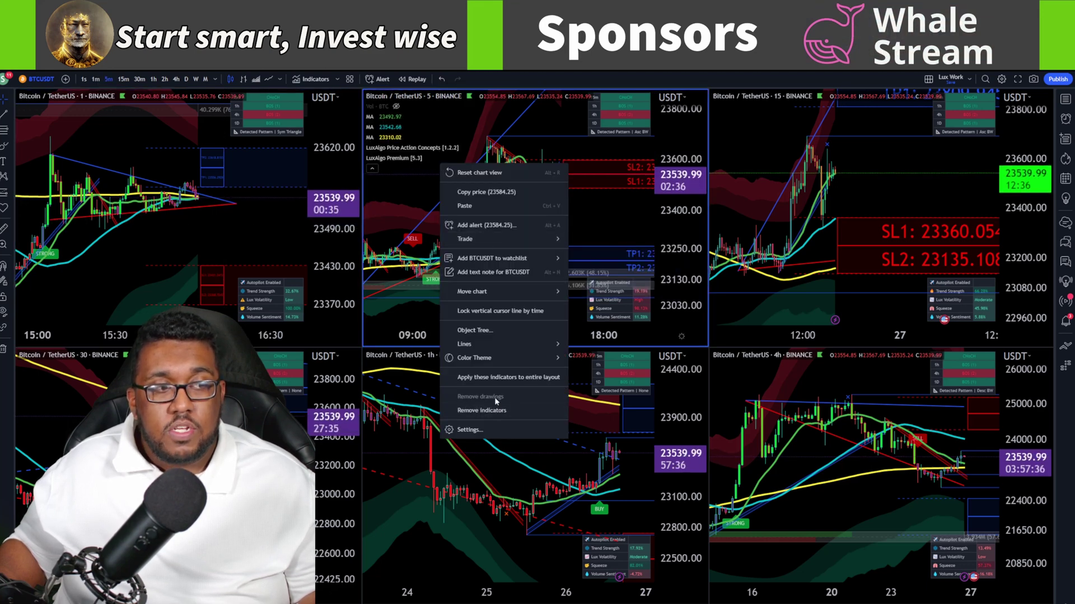
mouse_move(469, 294)
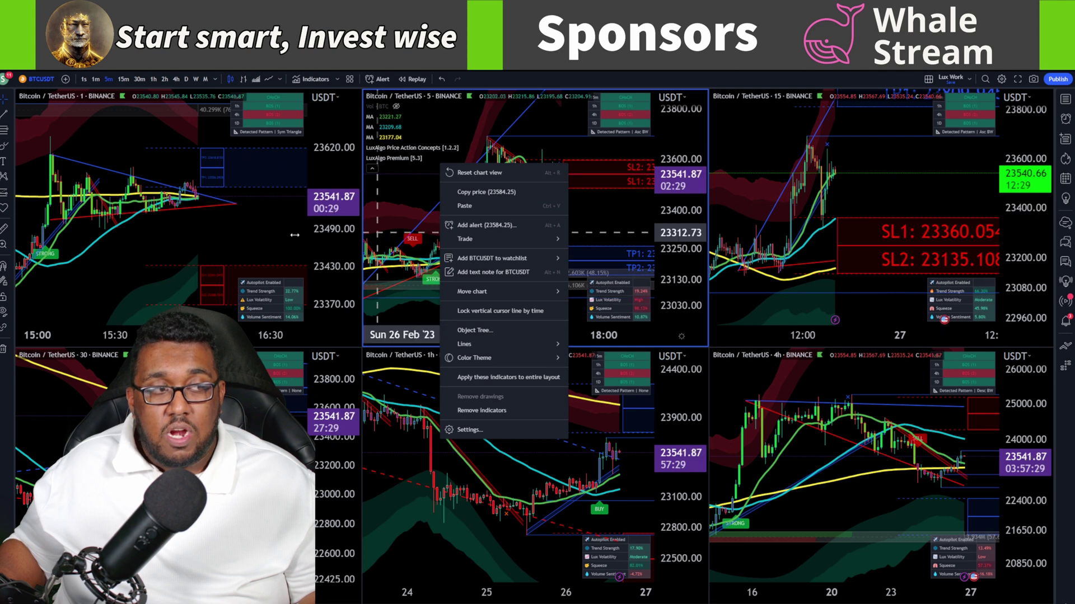
left_click(342, 224)
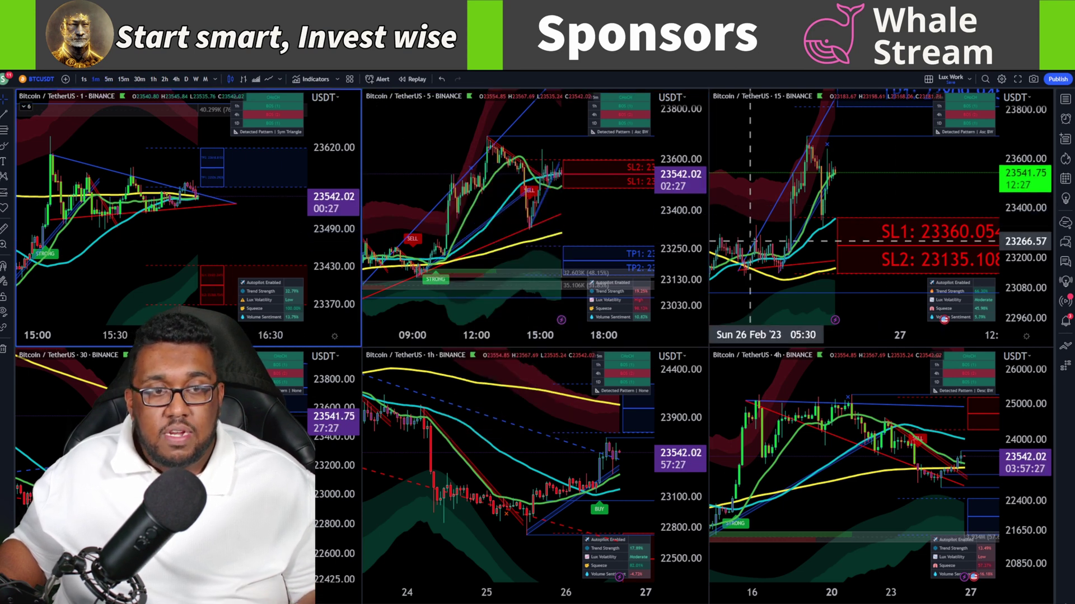
scroll(913, 210, "down", 3)
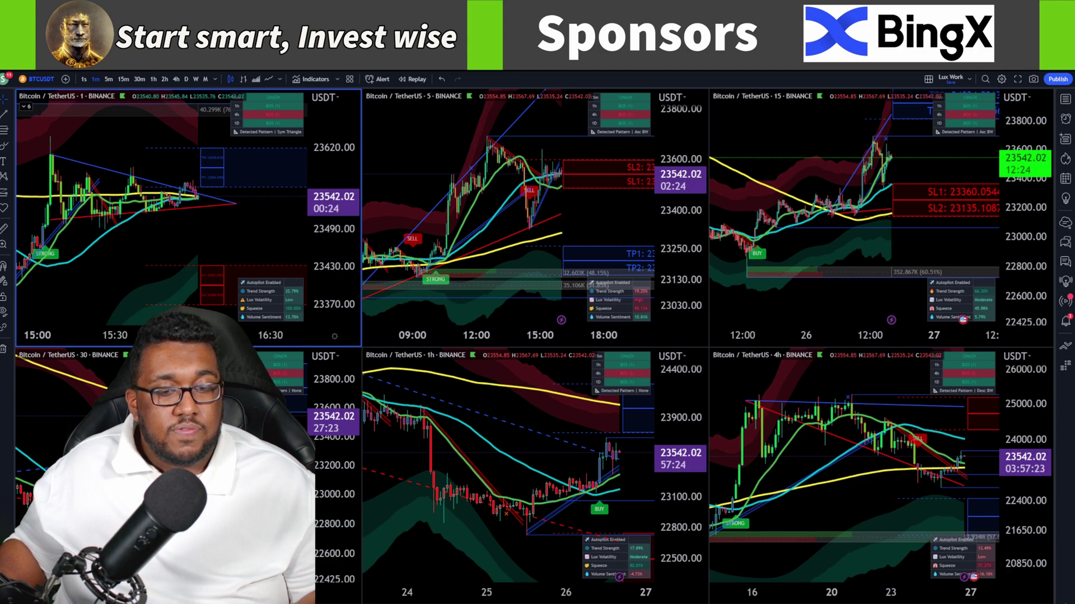
Enlarge the 1-minute chart and start a bar replay from about 22:23 on 25 February 2023
key("alt+Return")
scroll(772, 365, "left", 15)
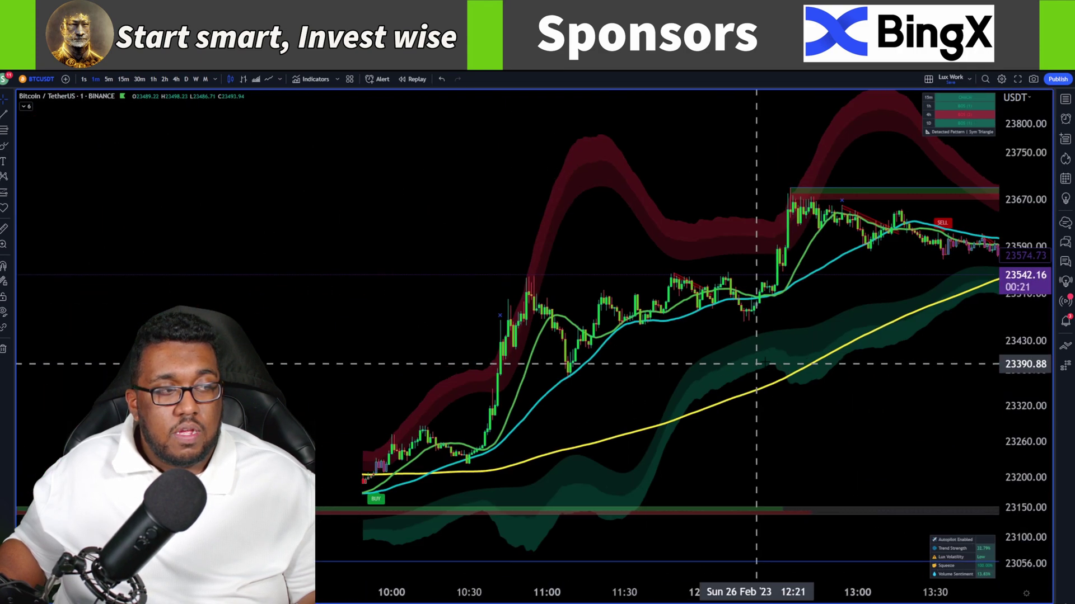
scroll(754, 293, "left", 10)
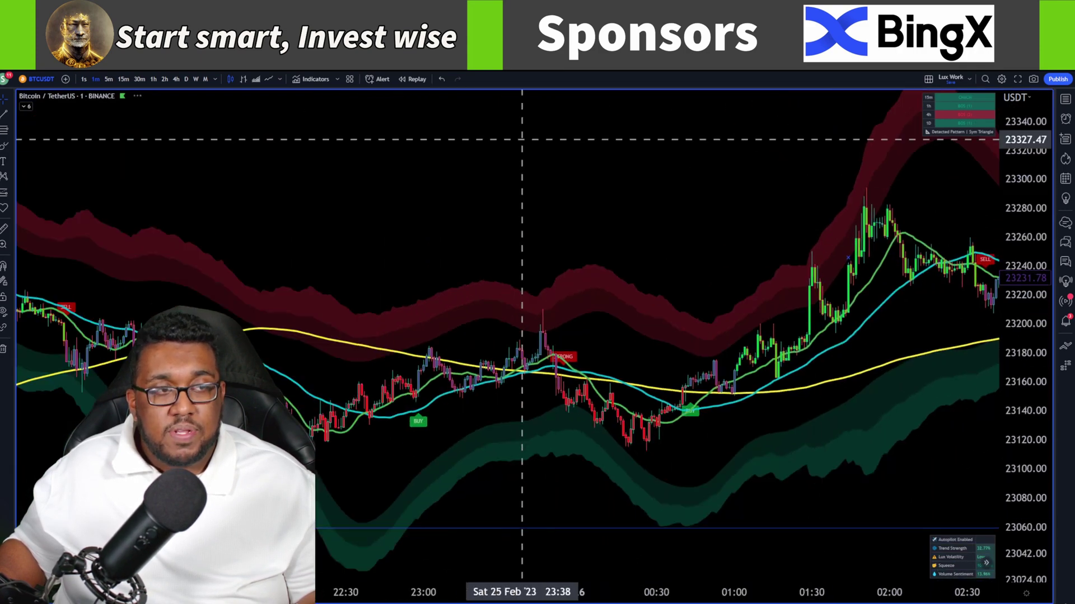
left_click(412, 79)
left_click(329, 369)
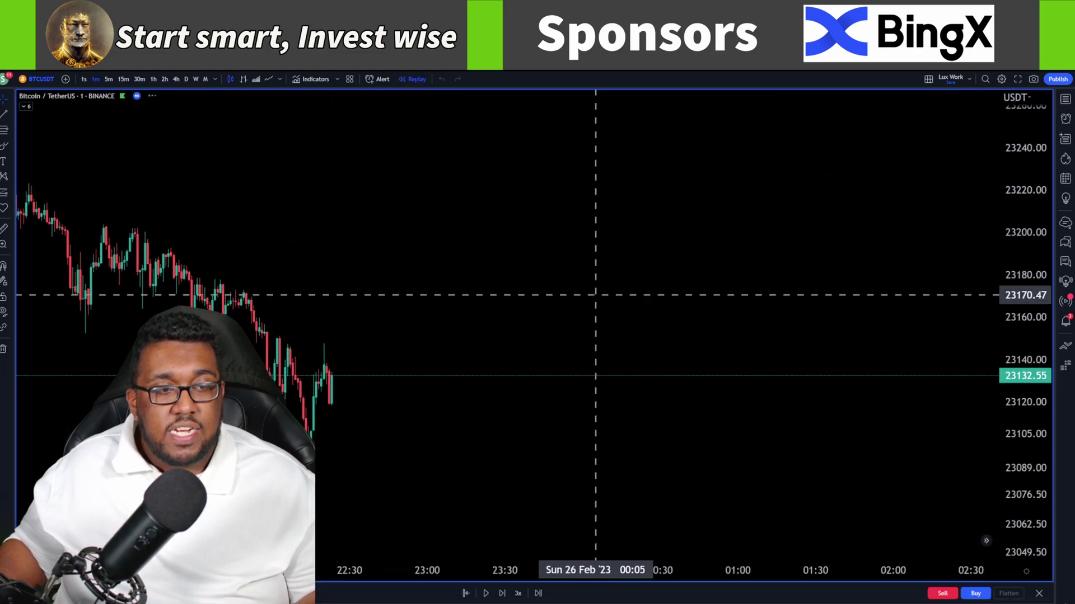
Examine the replay's last candles, trend lines, moving averages and SL/TP zones on the 1-minute chart over different time ranges
scroll(702, 312, "up", 4)
scroll(702, 311, "up", 5)
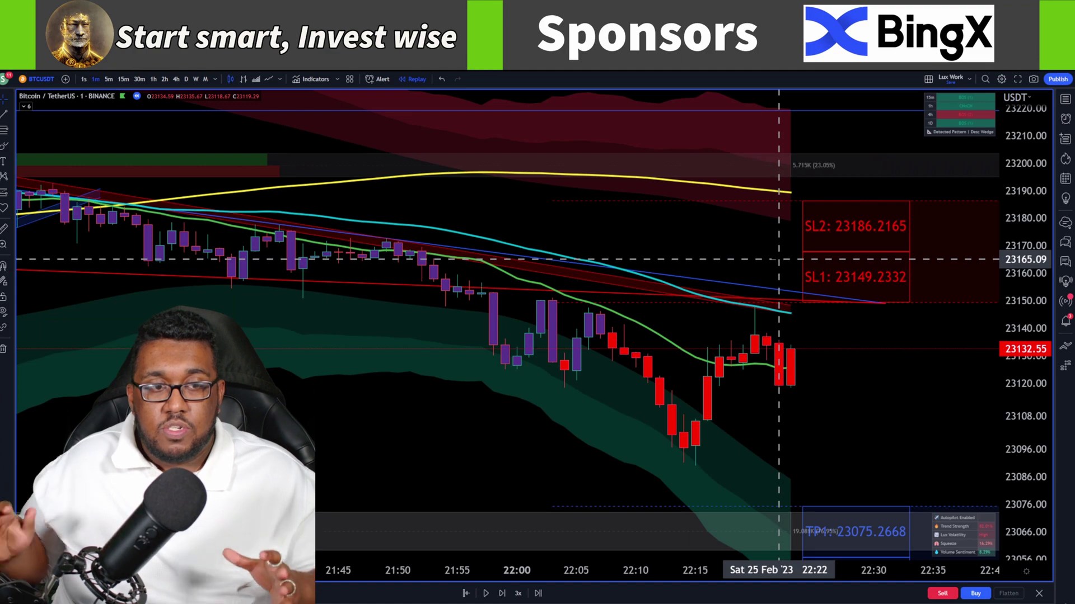
scroll(849, 383, "down", 2)
scroll(849, 383, "down", 5)
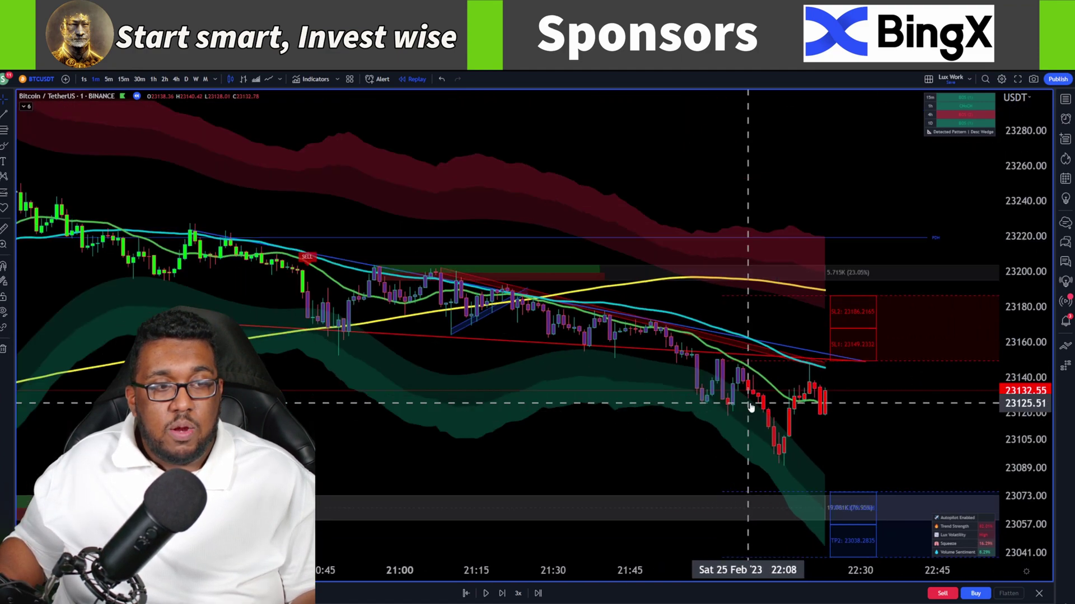
scroll(516, 256, "up", 5)
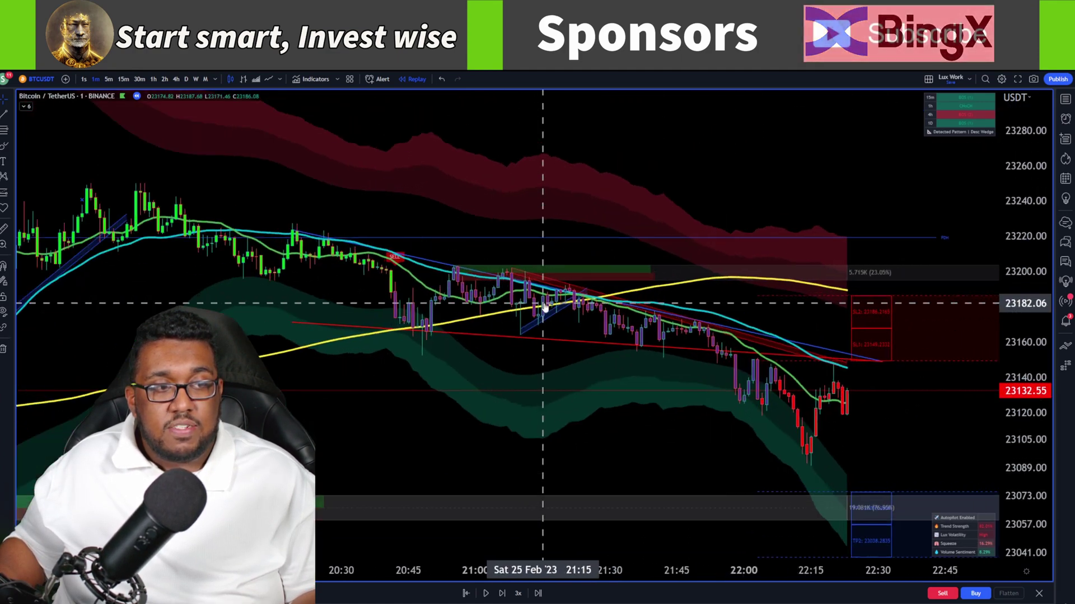
scroll(636, 363, "down", 7)
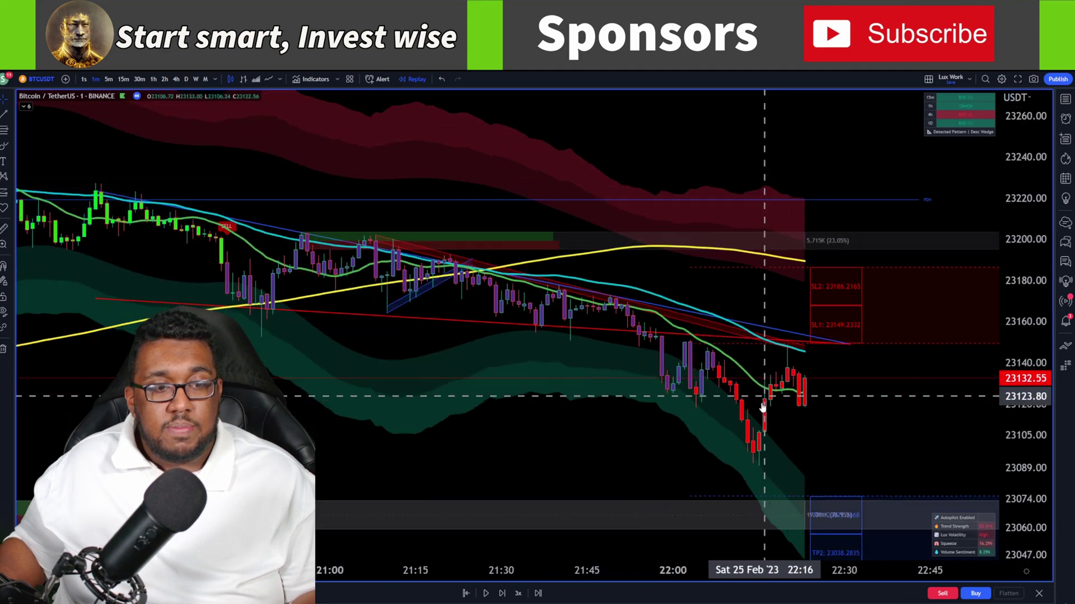
scroll(529, 425, "up", 3)
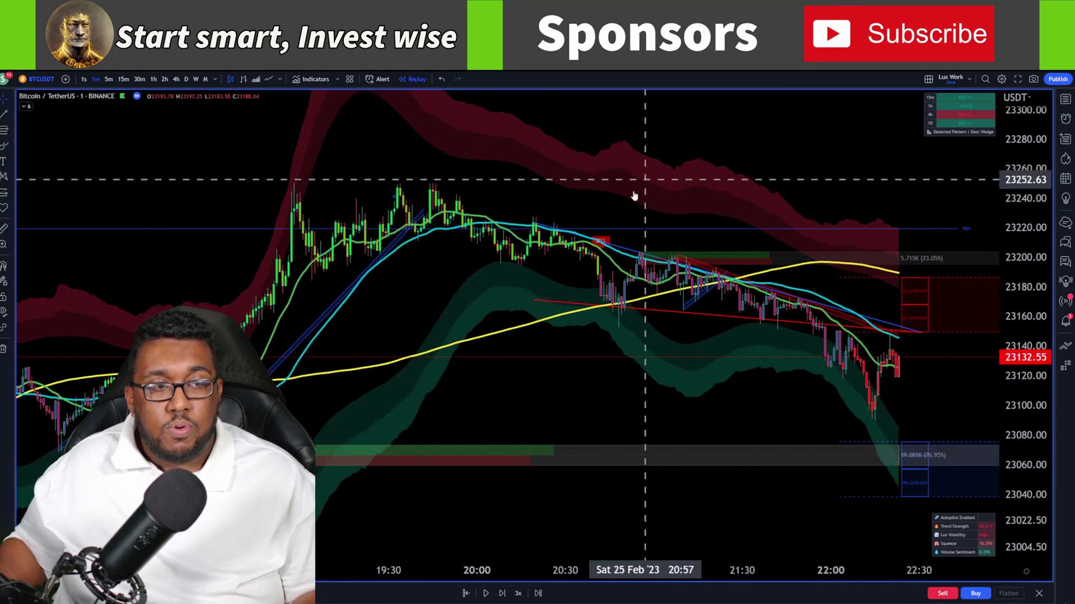
scroll(752, 356, "up", 5)
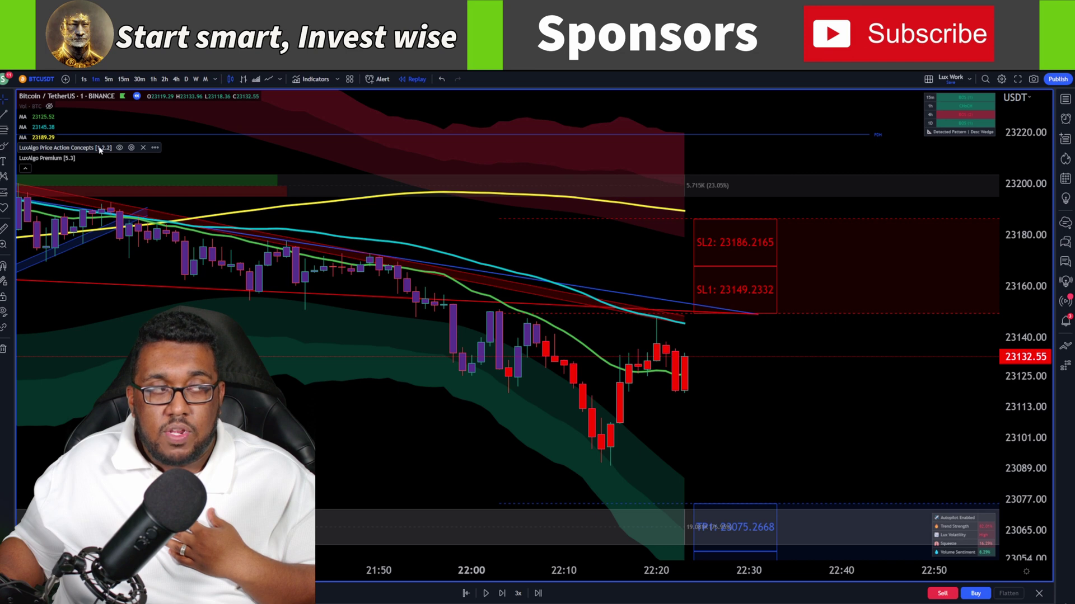
Review the market structure inputs of the LuxAlgo Price Action Concepts indicator on the 1-minute chart, and close its settings
left_click(132, 149)
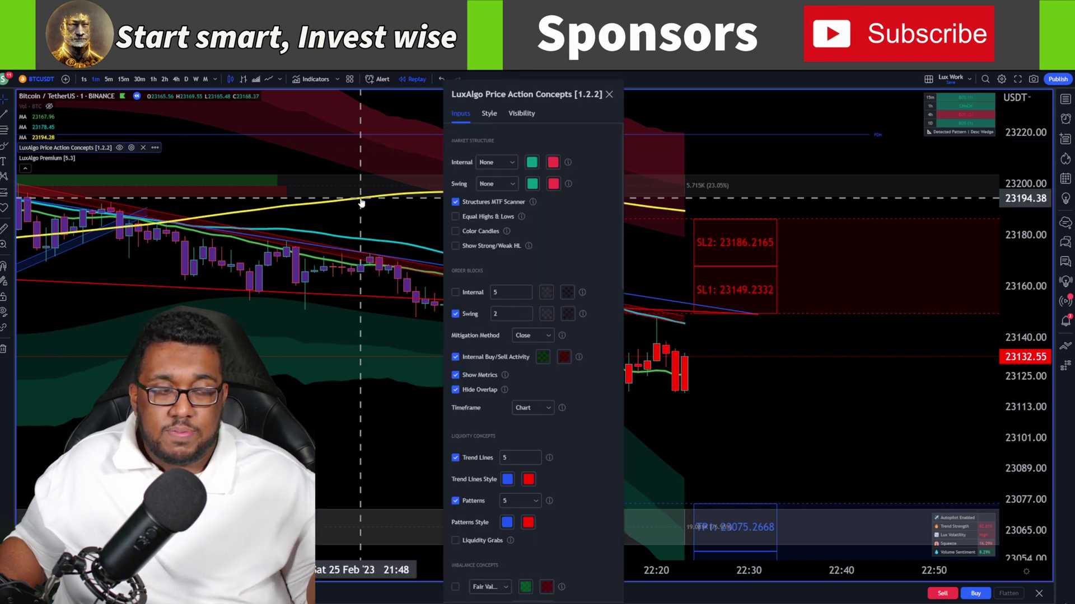
left_click(496, 162)
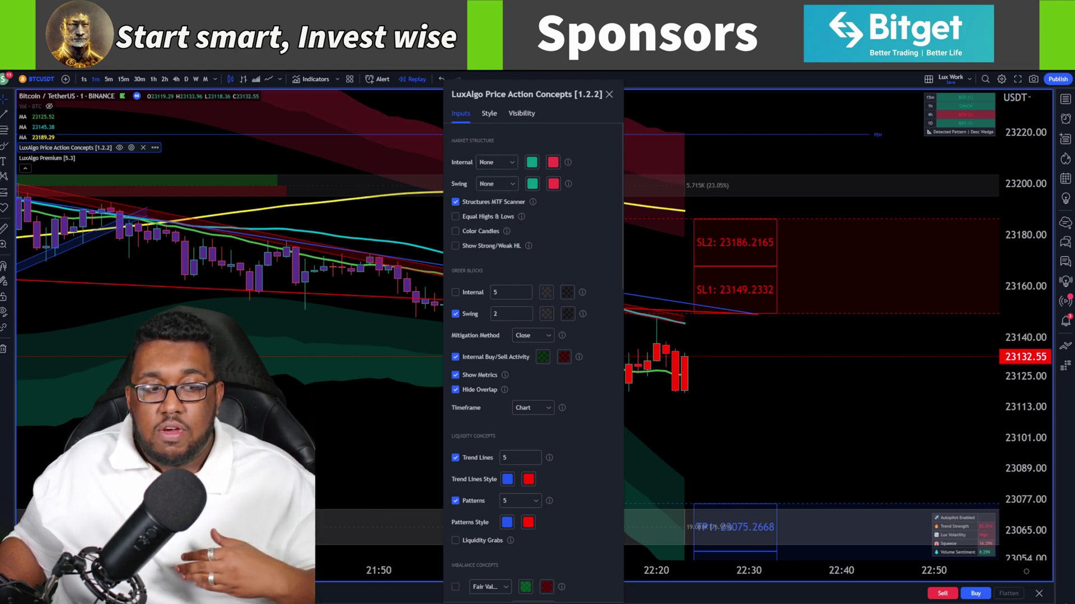
key("Escape")
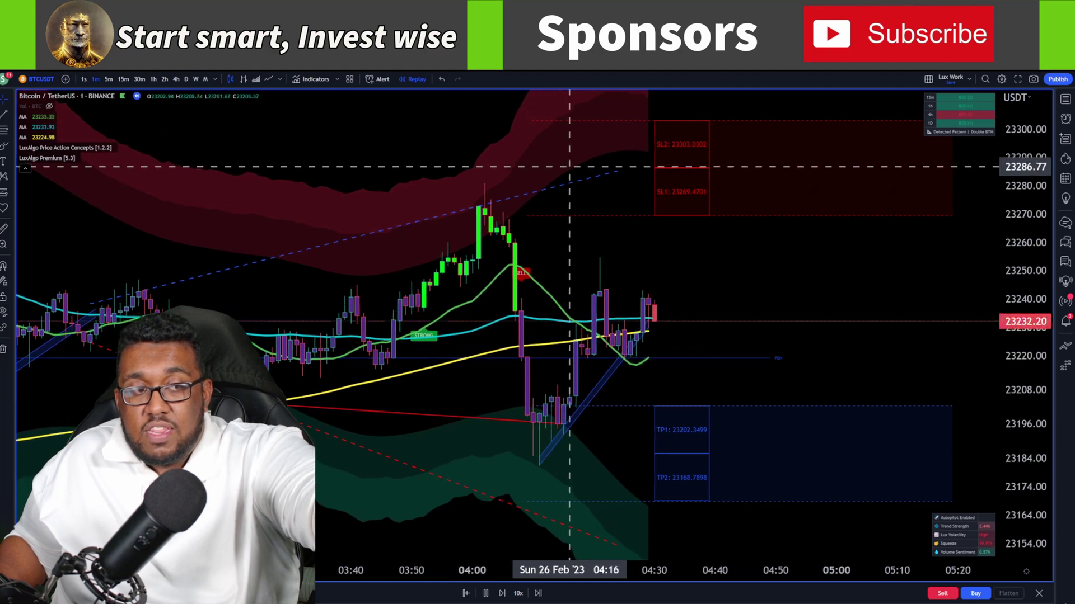
Set the replay speed to 1x (1 update per second) and pause the 1-minute bar replay
scroll(347, 364, "down", 3)
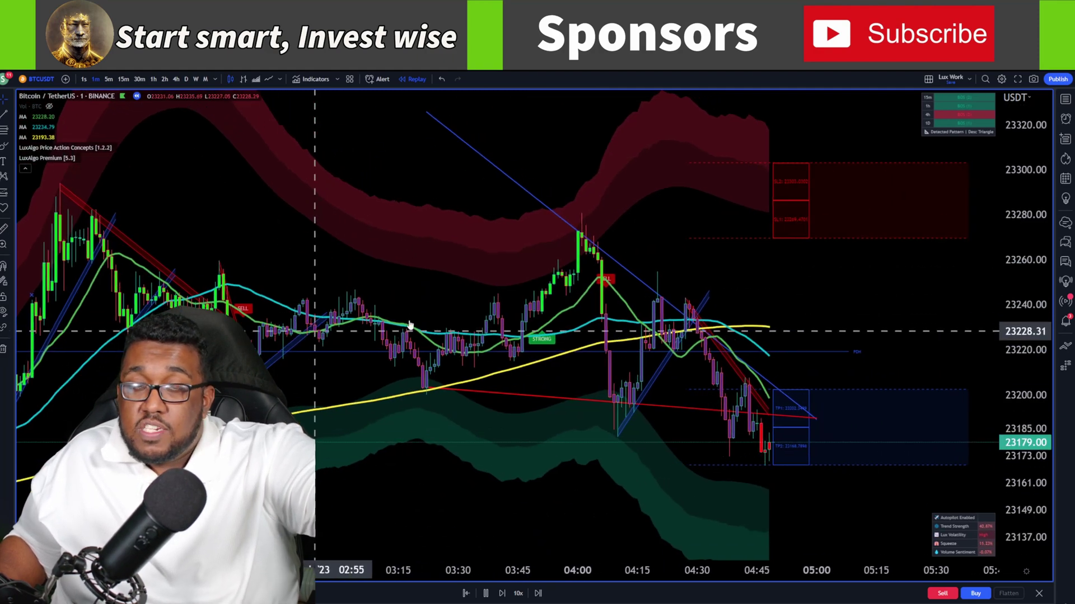
scroll(537, 411, "up", 3)
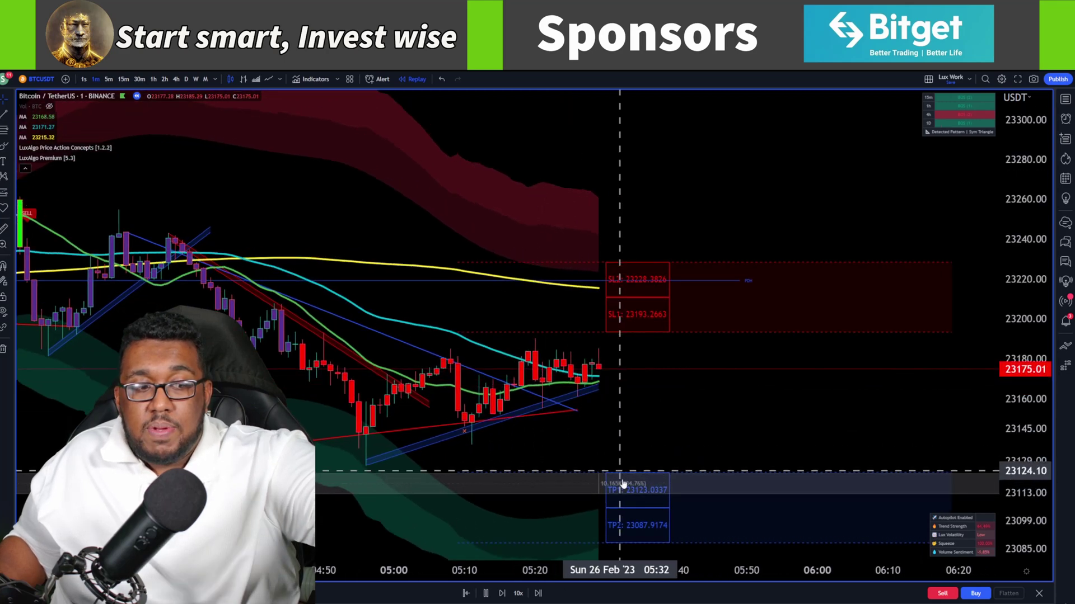
left_click(518, 593)
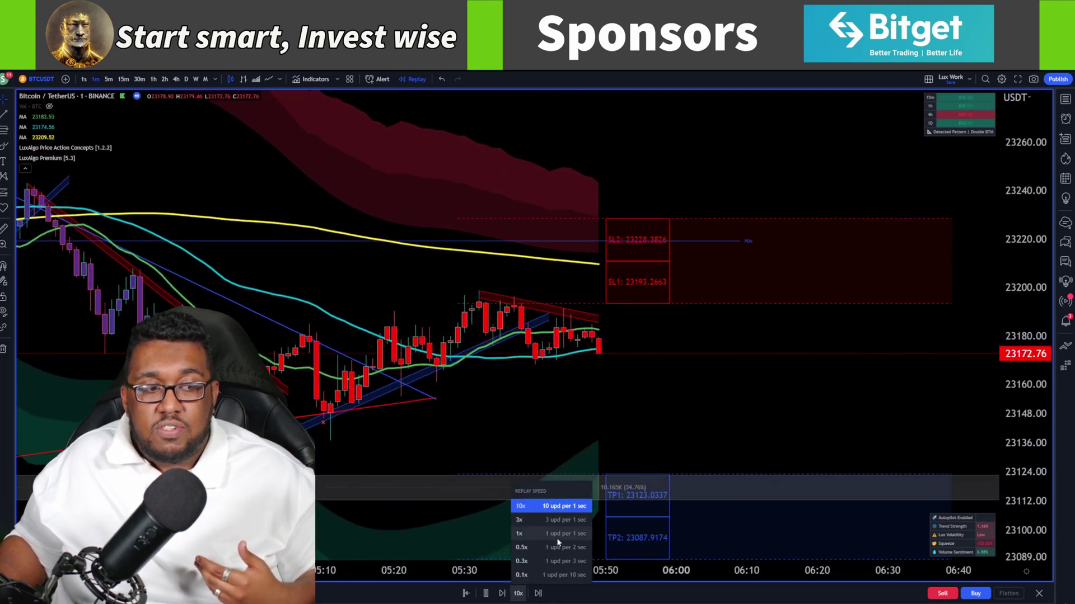
left_click(556, 536)
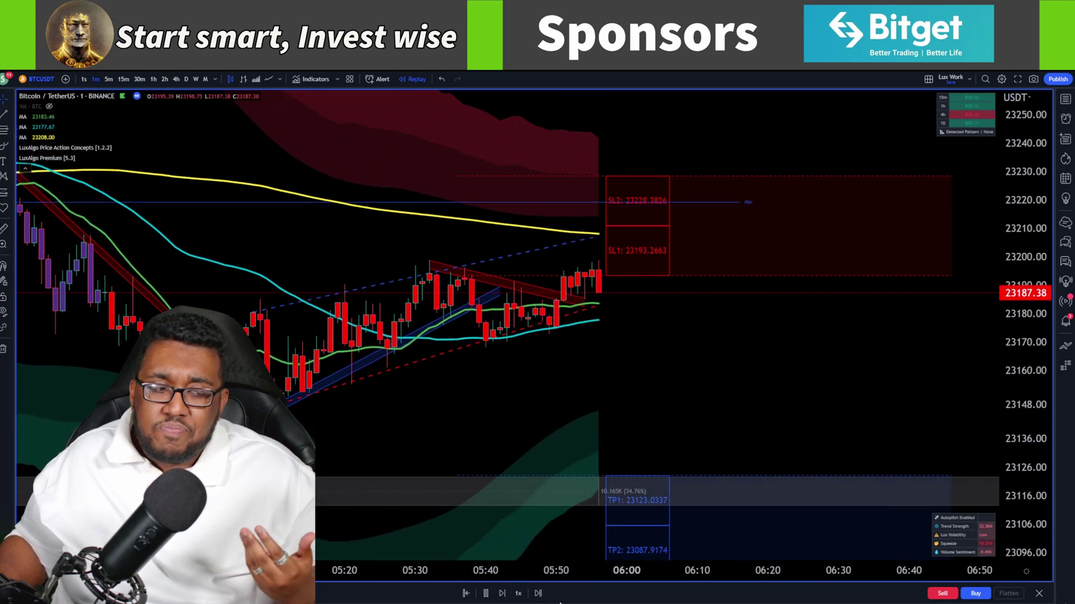
left_click(485, 593)
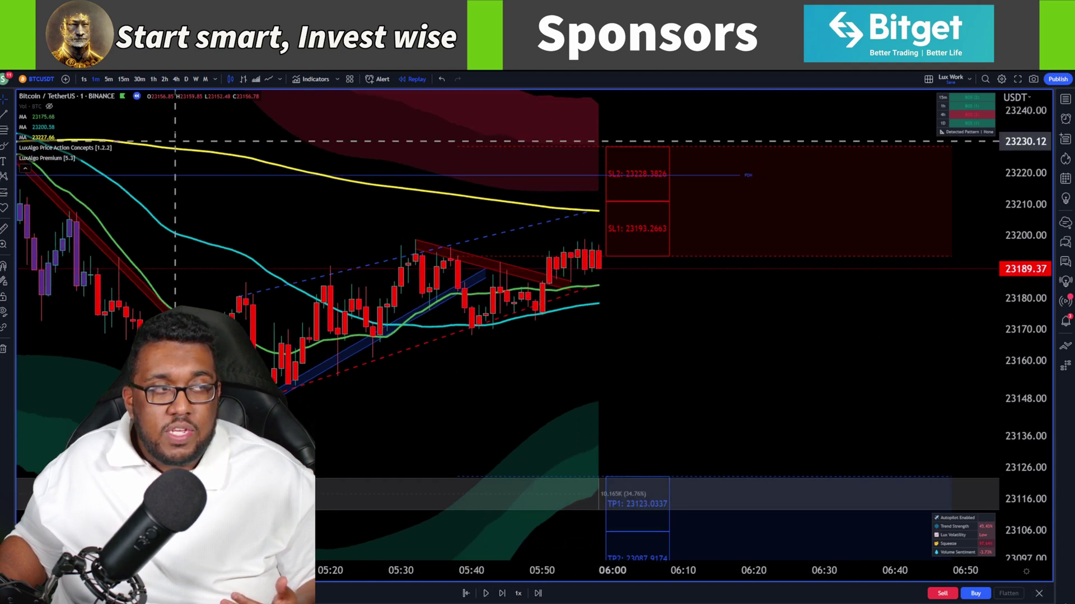
Switch the replay chart to the 5-minute interval and examine its signals, trend lines and reversal zones
left_click(109, 79)
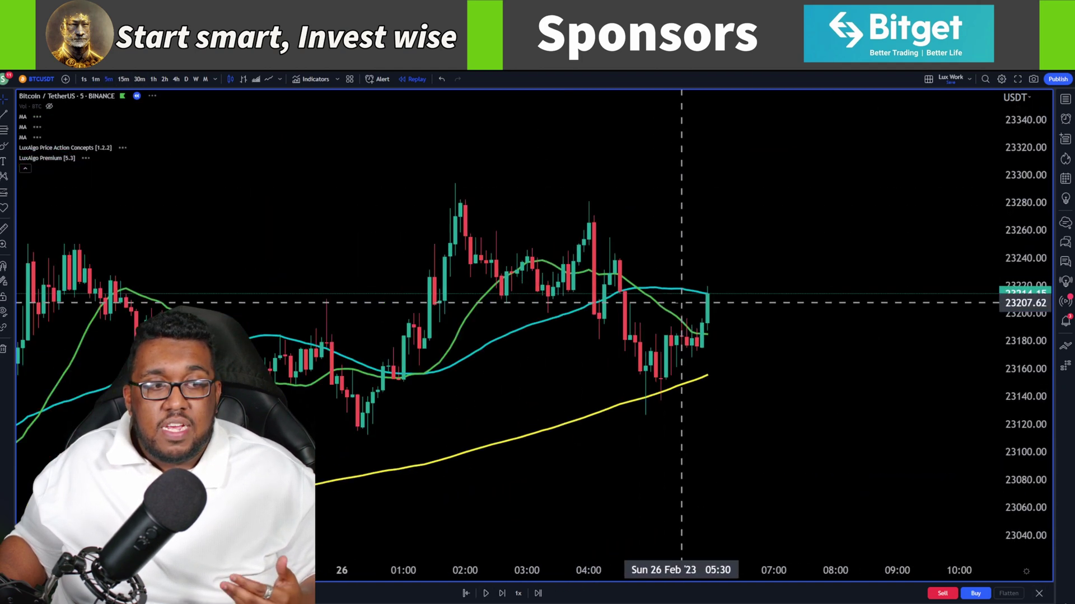
scroll(681, 306, "up", 2)
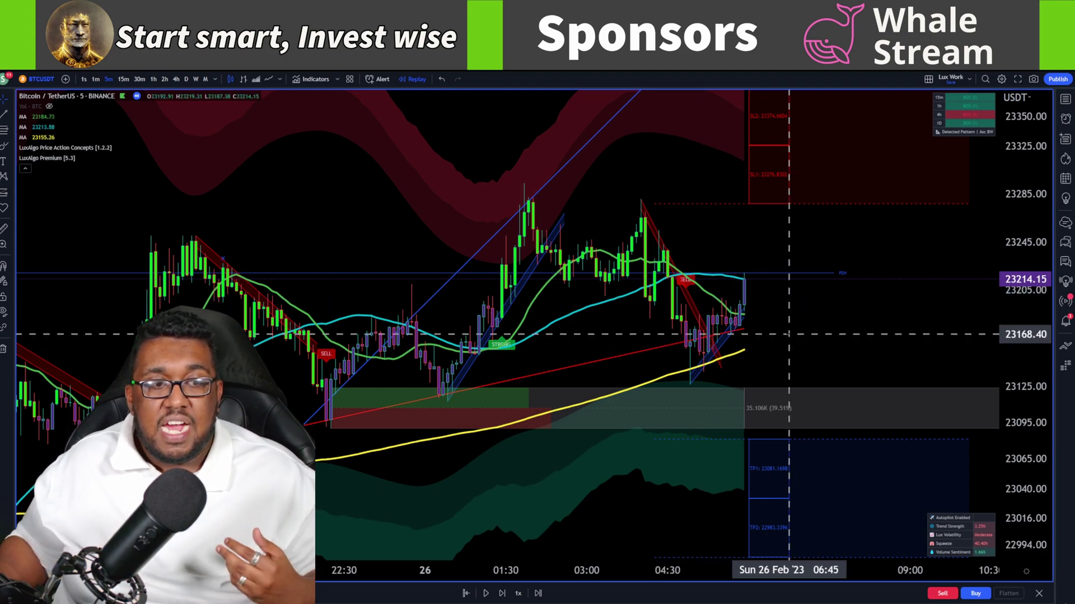
scroll(789, 334, "up", 5)
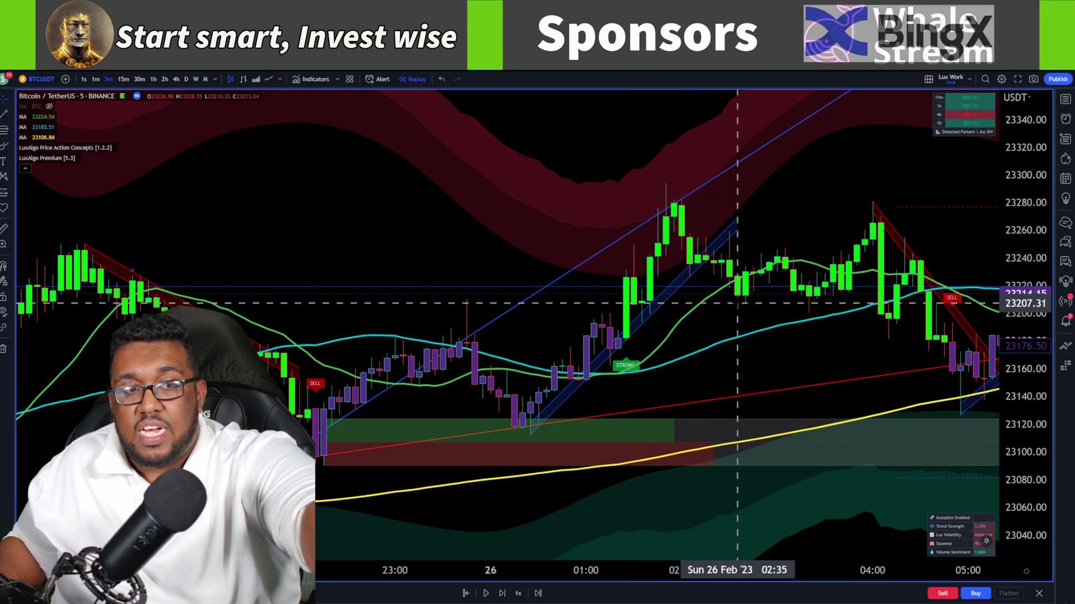
scroll(737, 302, "down", 5)
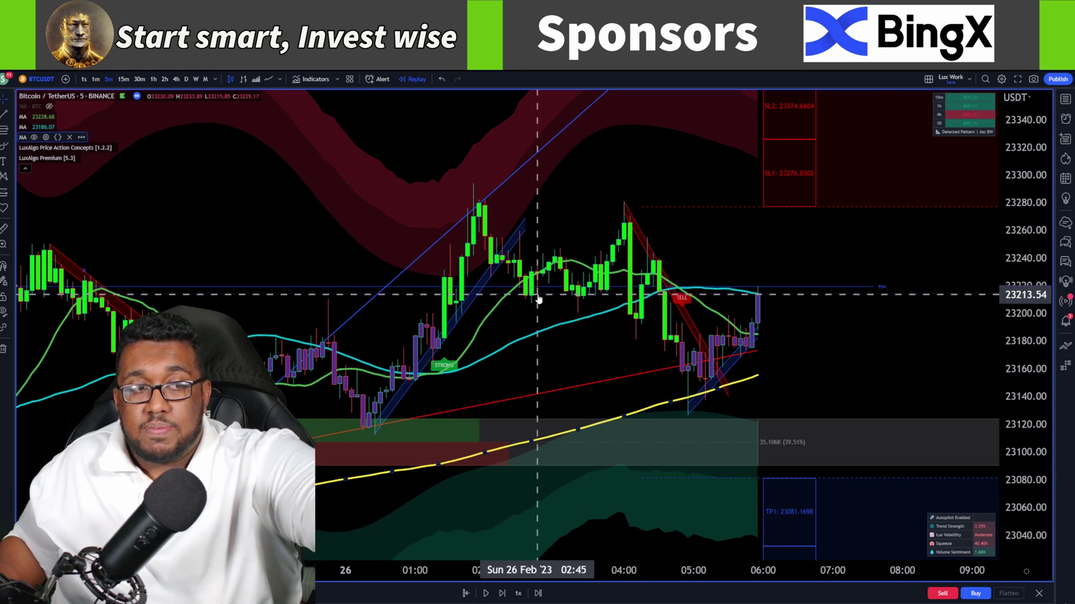
Review the TP/SL Points options in the LuxAlgo Premium settings on the 5-minute chart, and close the settings unchanged
left_click(95, 158)
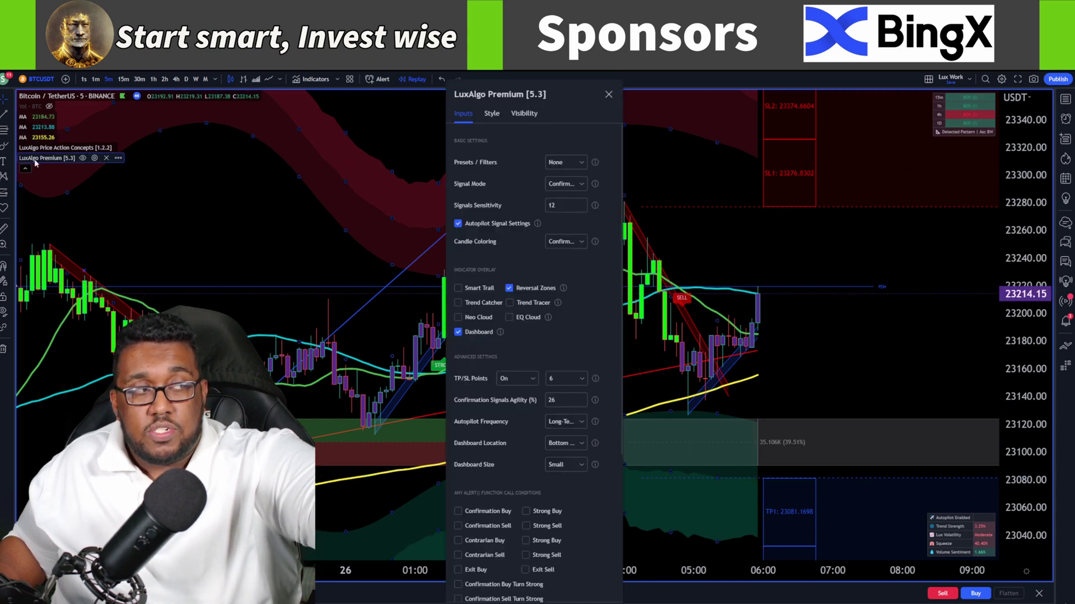
scroll(587, 313, "down", 3)
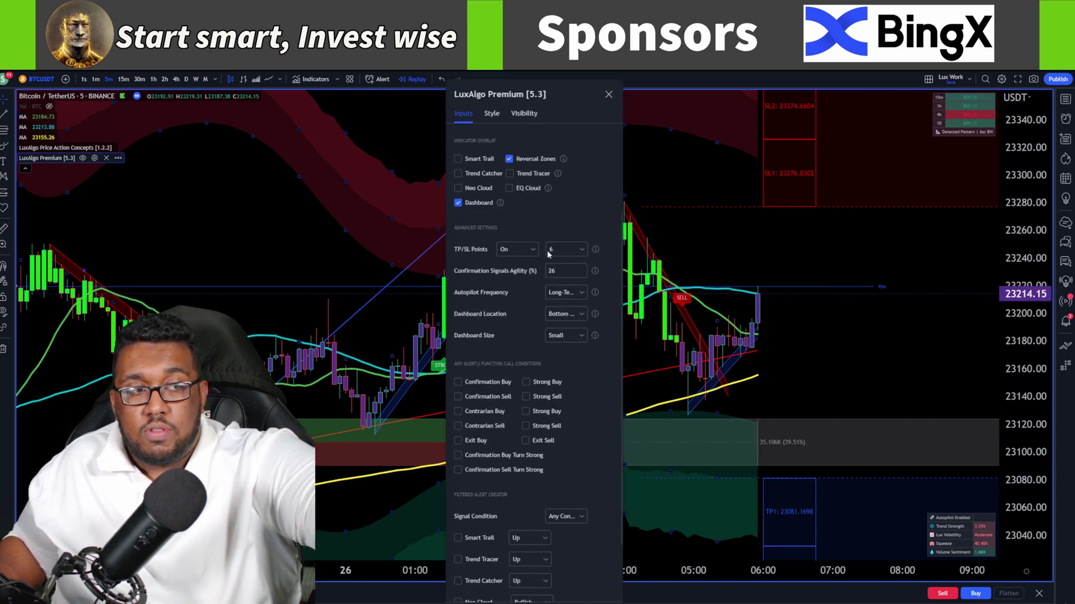
left_click(563, 250)
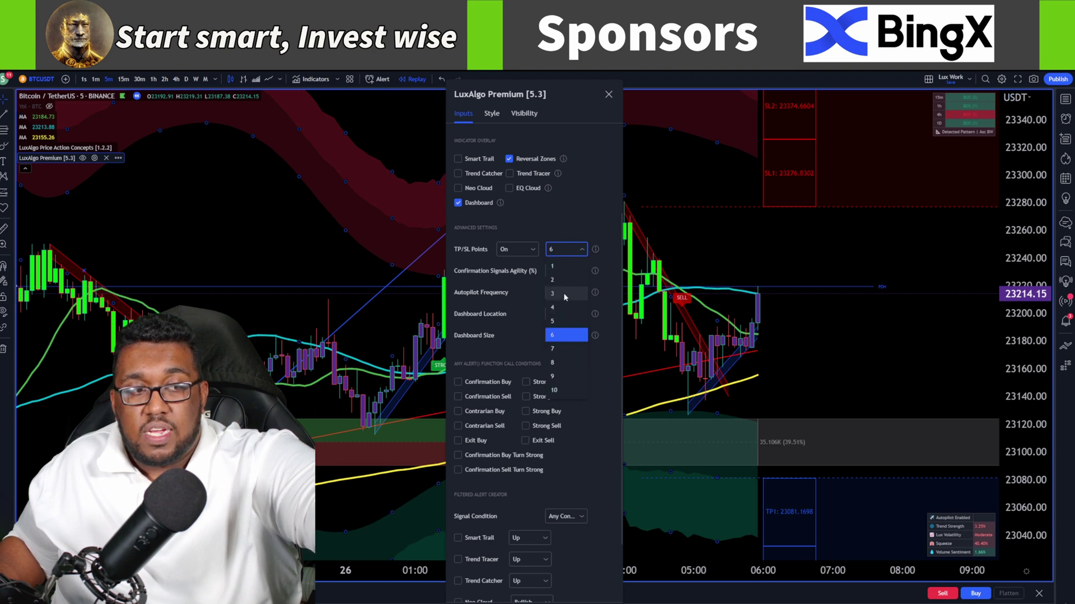
left_click(589, 177)
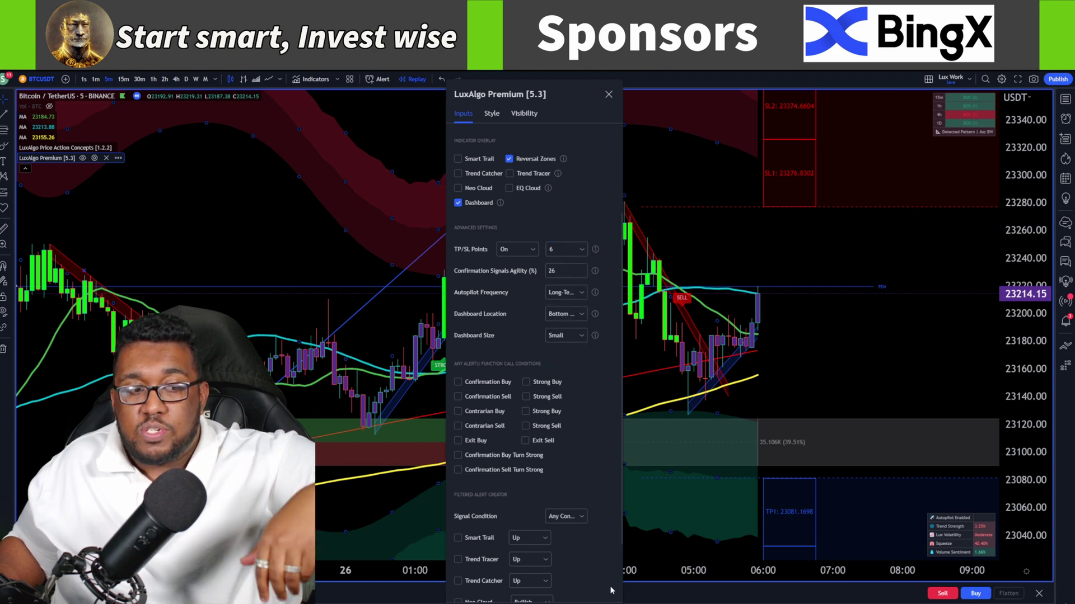
key("Escape")
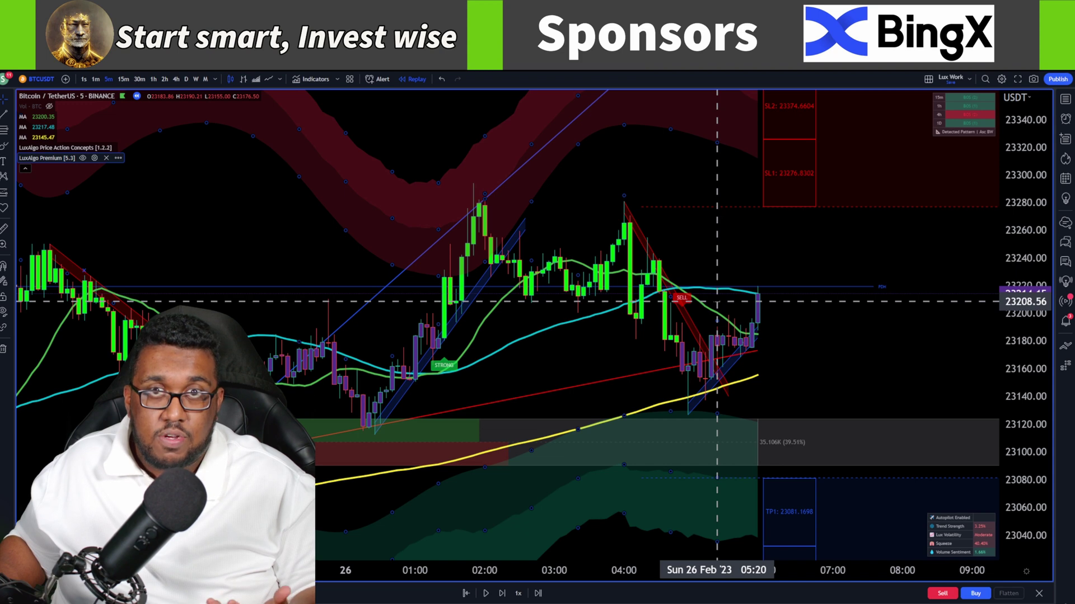